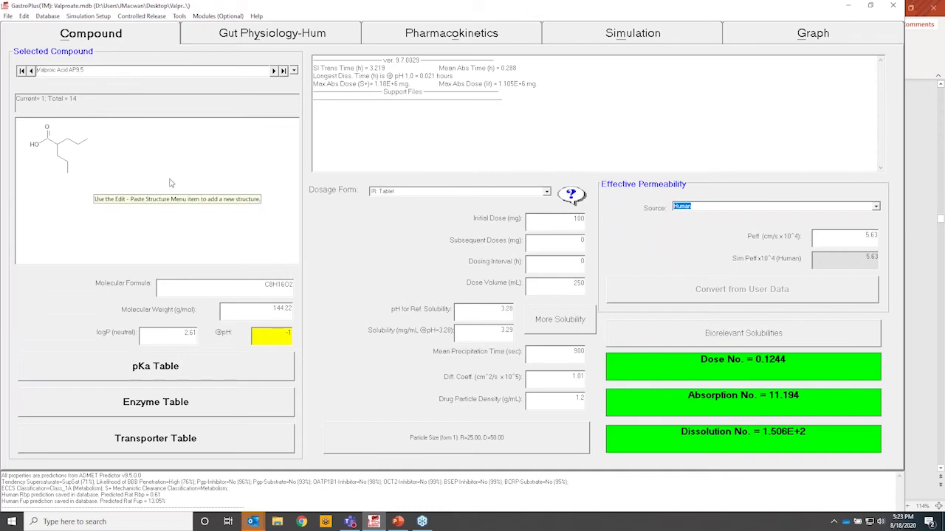
left_click(294, 71)
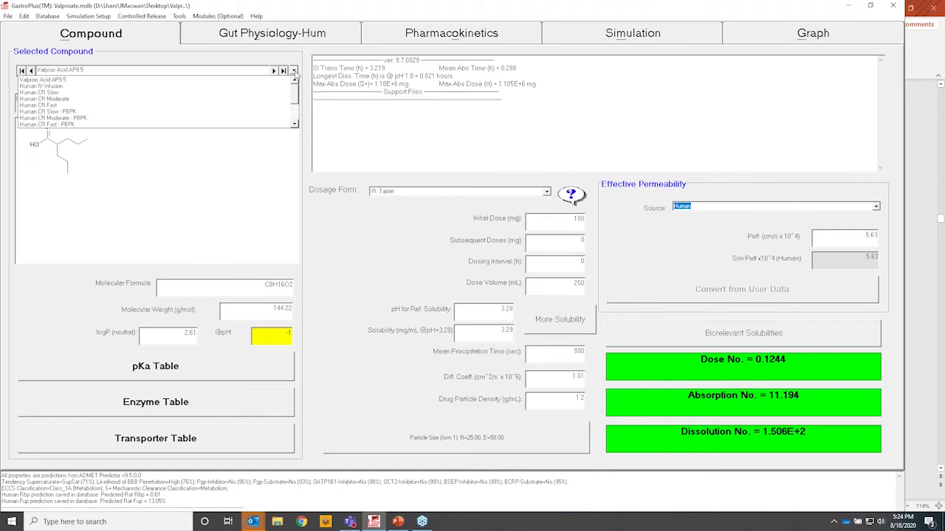
left_click(93, 82)
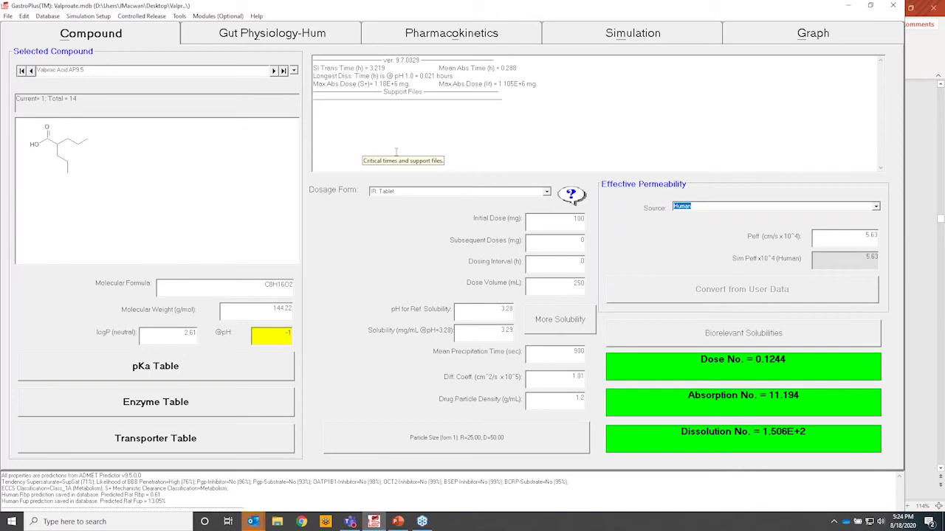
left_click(218, 16)
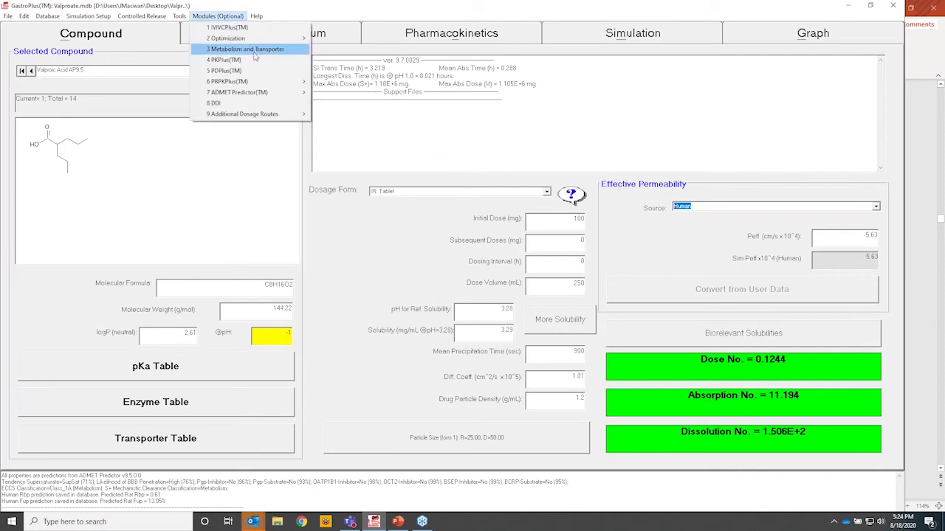
left_click(330, 130)
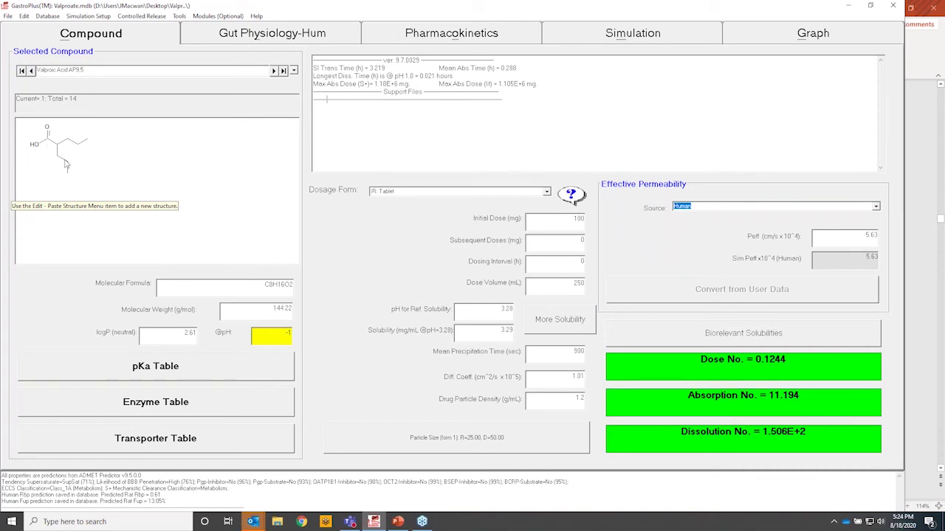
Switch to the Human IV Infusion record and review its support file and compartmental pharmacokinetic parameters.
left_click(293, 70)
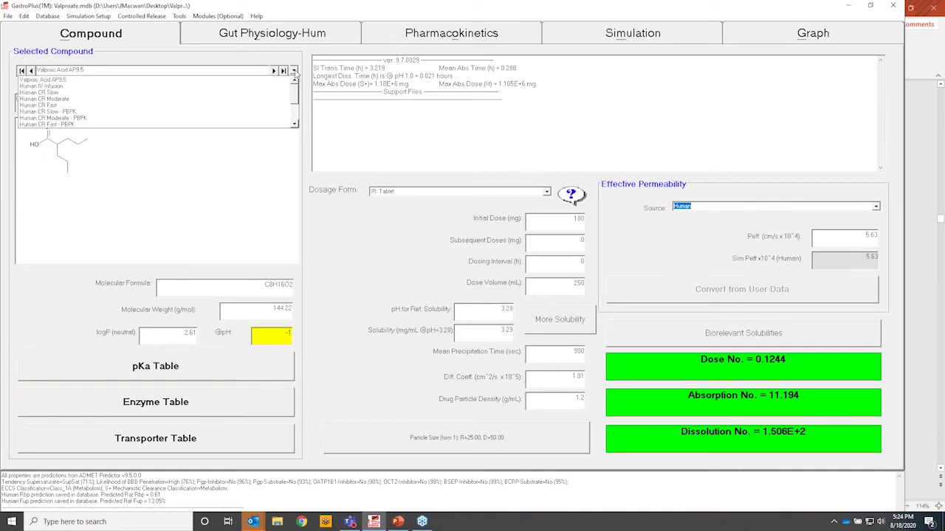
left_click(123, 86)
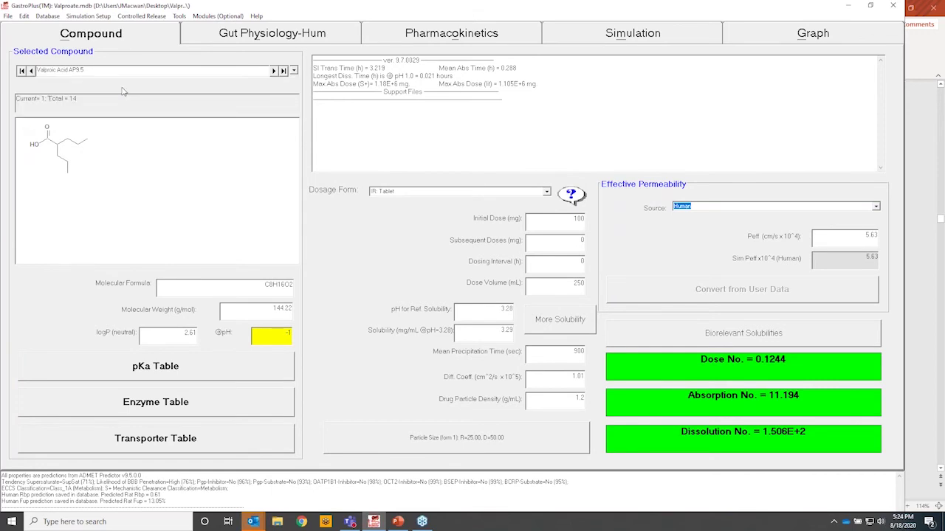
left_click_drag(378, 104, 365, 104)
left_click(381, 105)
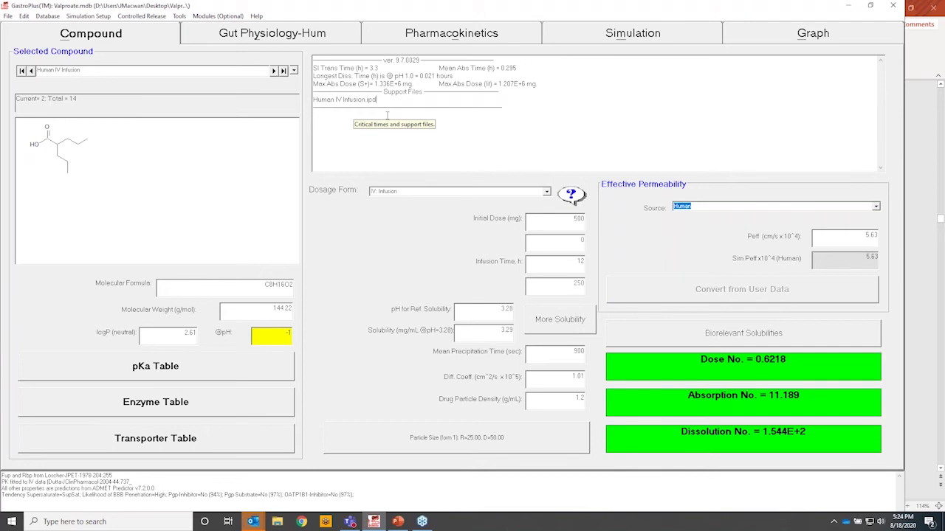
left_click(389, 35)
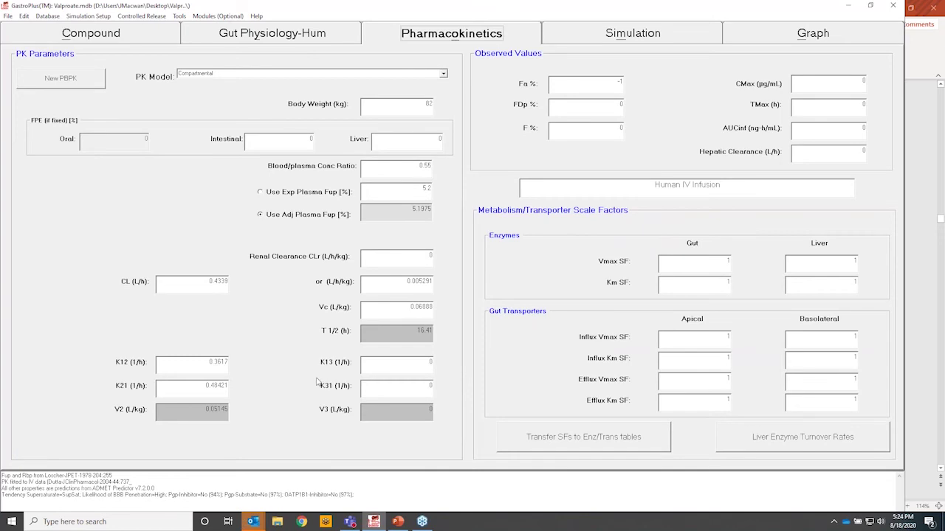
mouse_move(402, 337)
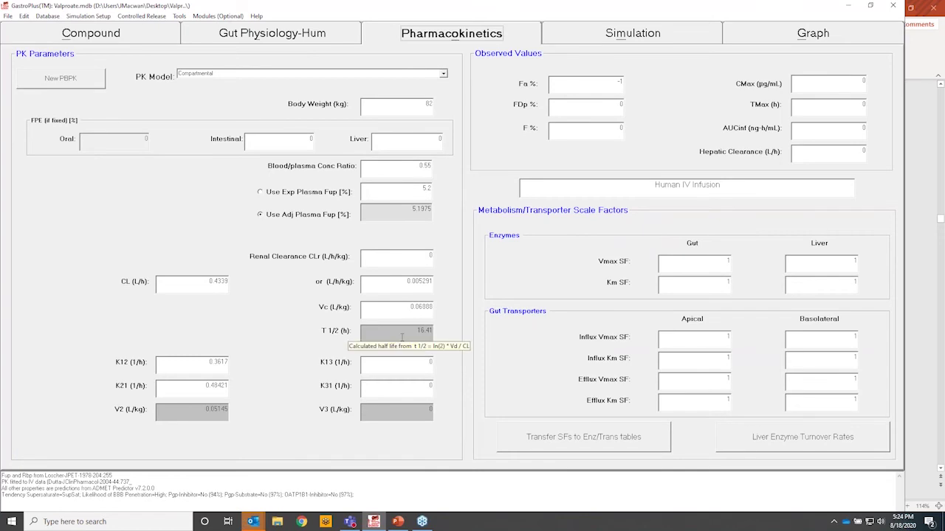
Switch to the Human CR Slow compound record and check which support files it uses.
left_click(146, 32)
left_click(294, 70)
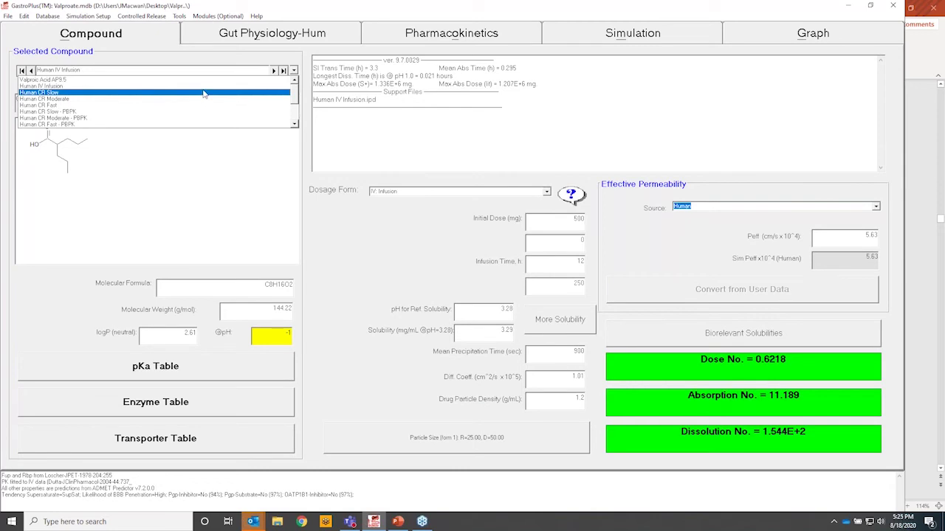
left_click(204, 94)
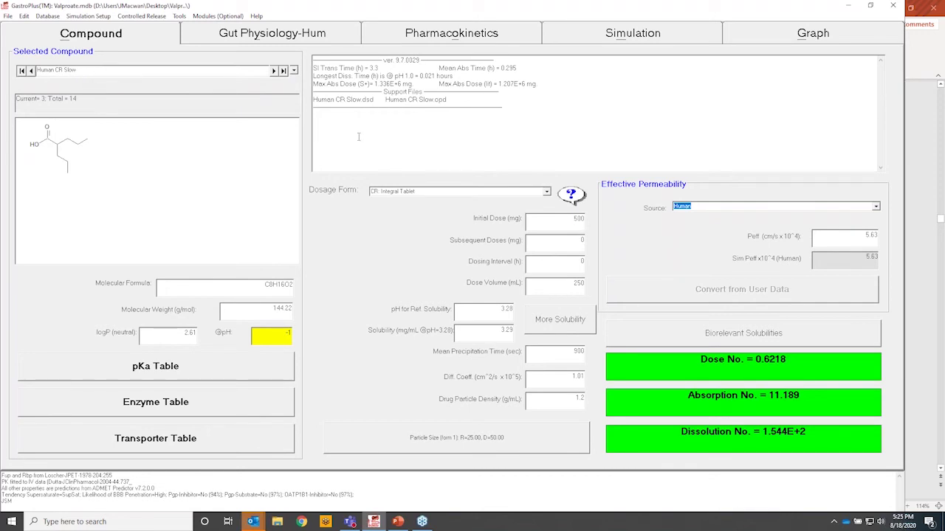
left_click_drag(375, 100, 361, 100)
left_click(358, 124)
Examine the in vitro dissolution data file of the Human CR Slow record, leaving it unmodified.
left_click(8, 16)
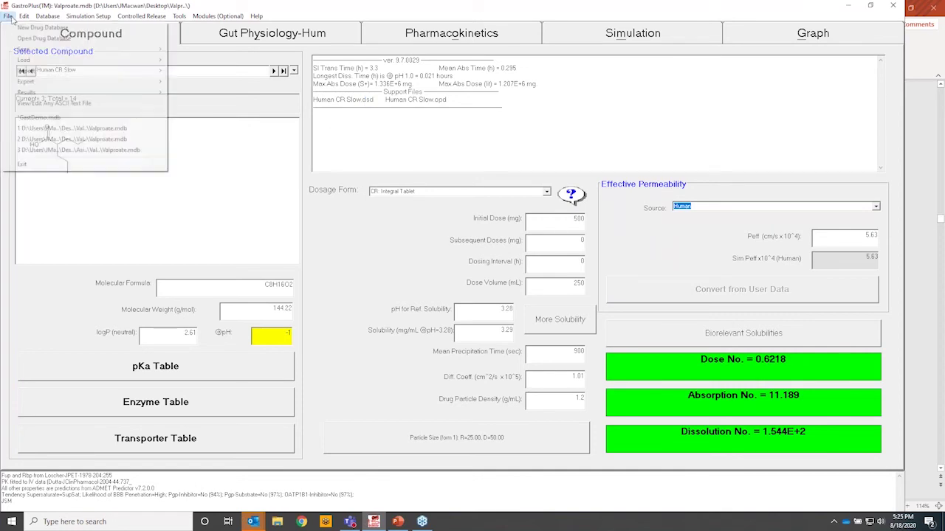
mouse_move(28, 60)
left_click(347, 92)
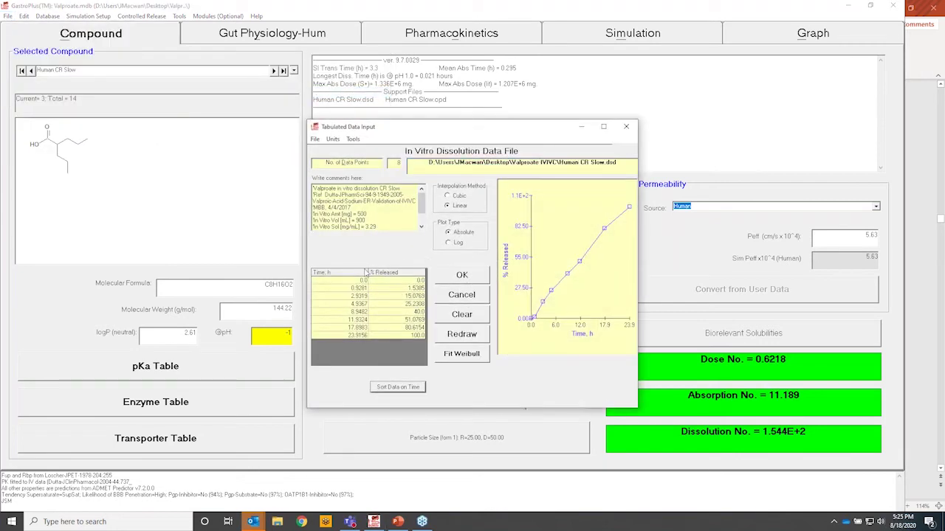
left_click(458, 296)
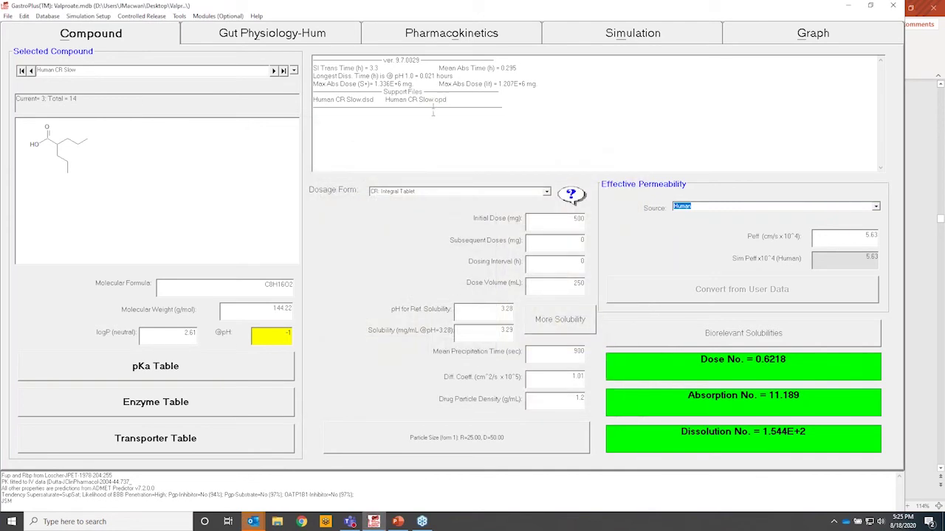
Examine the observed plasma concentration-time data file of the Human CR Slow record, leaving it unmodified.
left_click(8, 16)
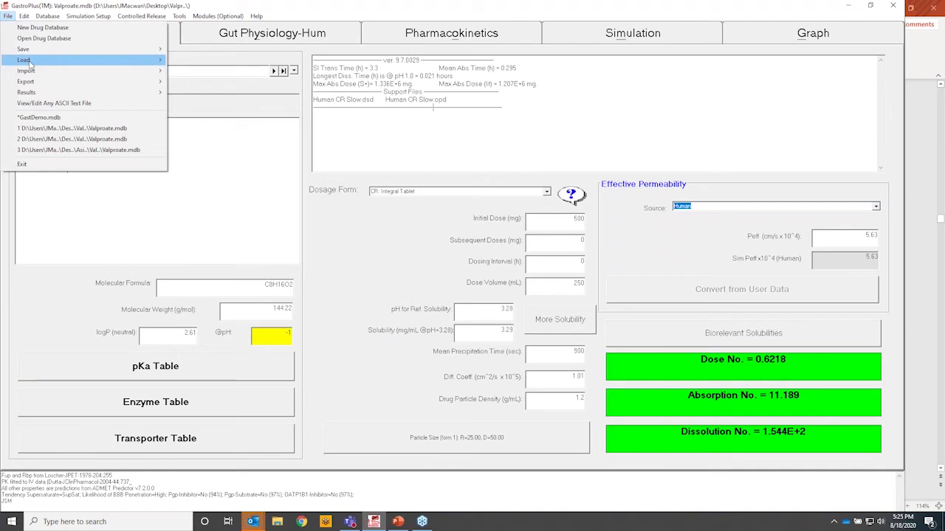
mouse_move(23, 60)
left_click(361, 115)
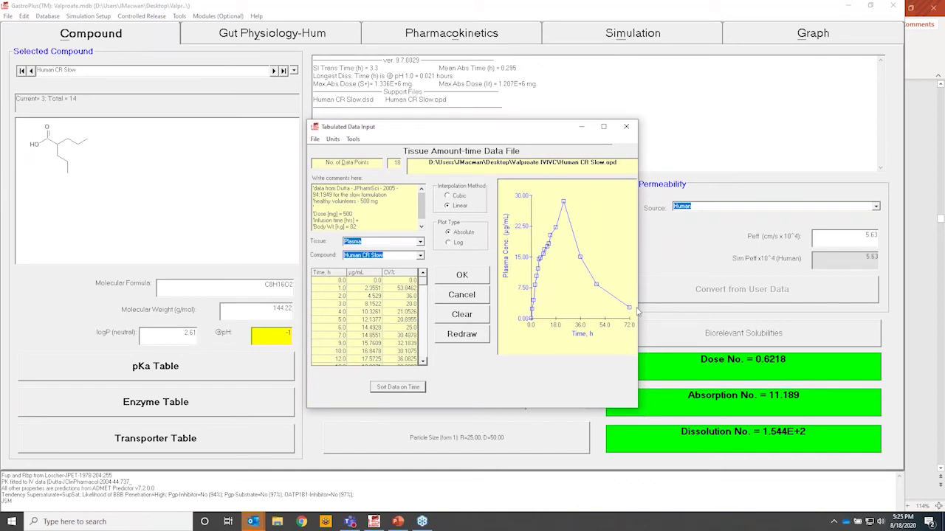
left_click(481, 294)
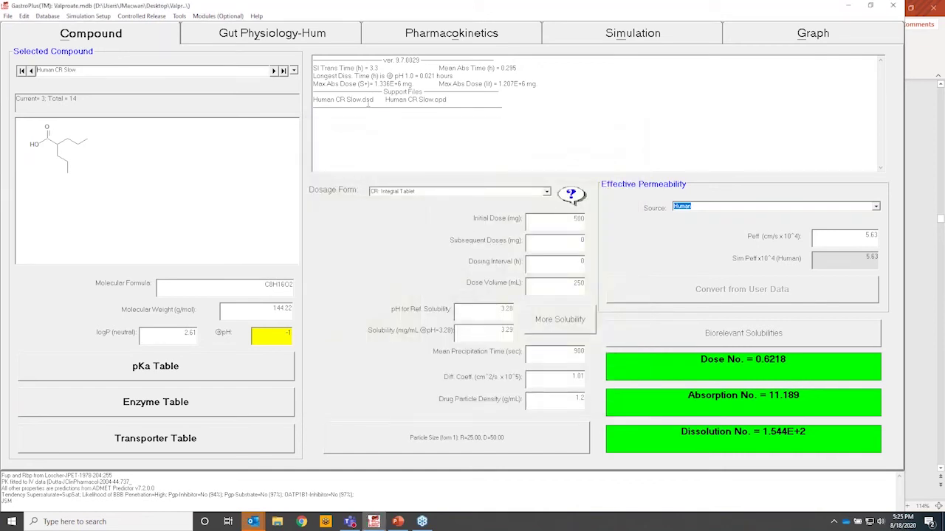
View the Human CR Moderate record and the PBPK pharmacokinetic parameters of the Human CR Slow - PBPK record.
left_click(294, 70)
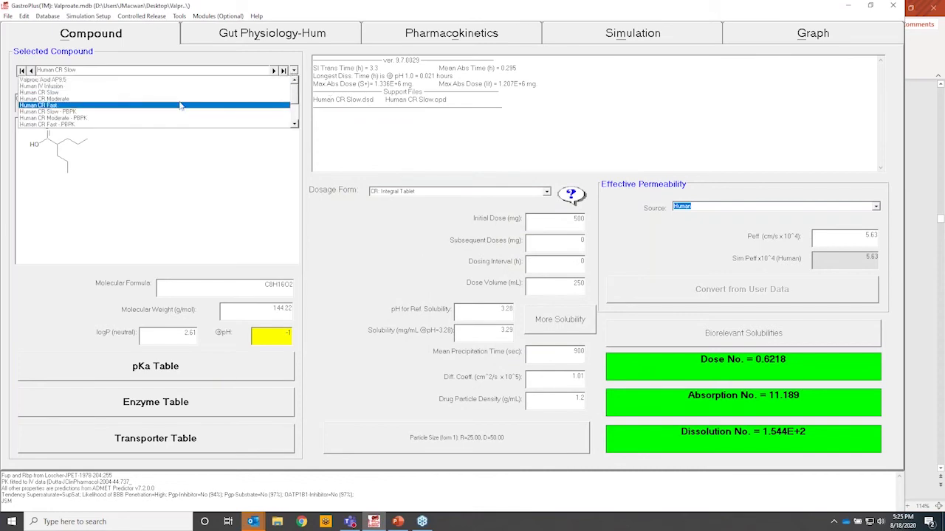
left_click(181, 98)
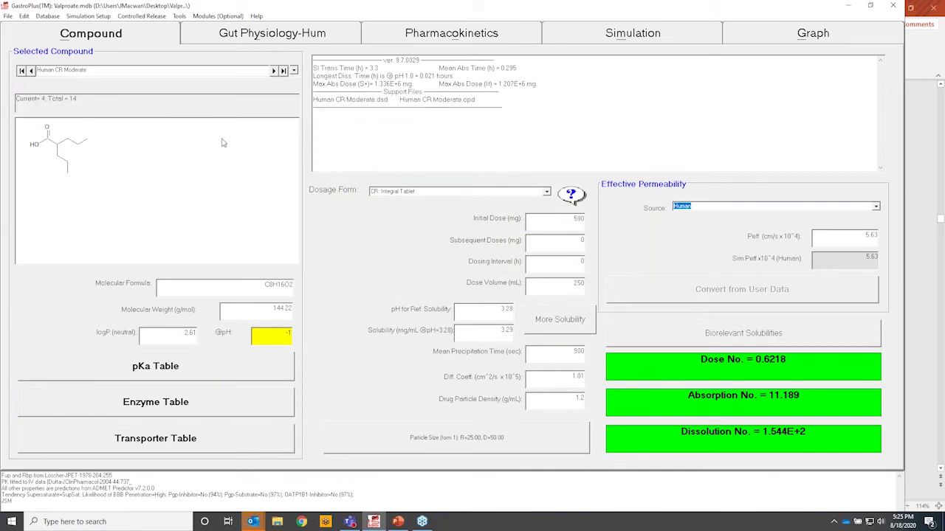
left_click(294, 71)
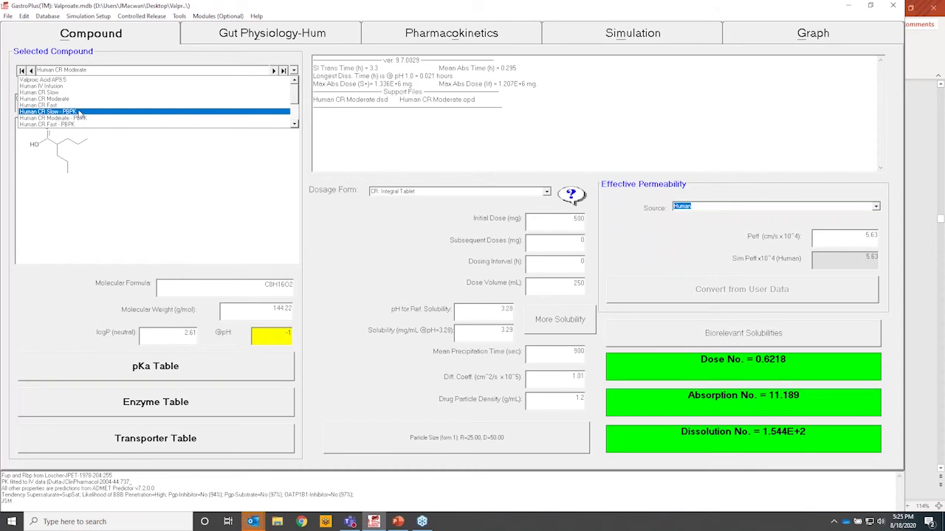
left_click(80, 113)
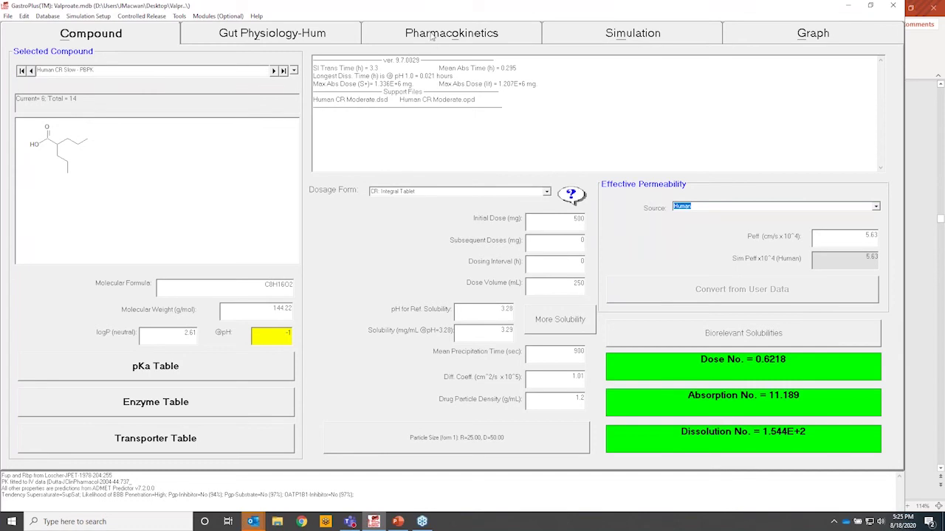
left_click(433, 35)
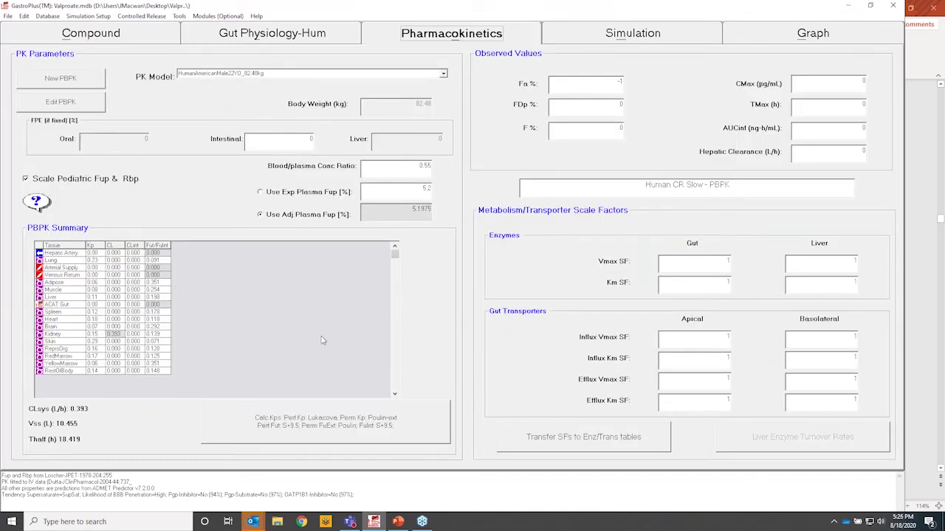
Look through the compound list for the other controlled-release and PBPK records in the database.
left_click(147, 35)
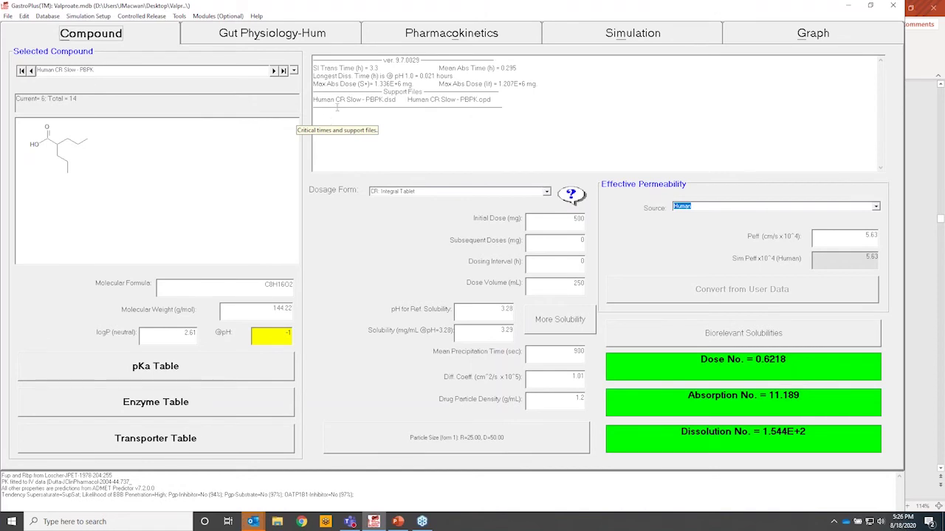
left_click(294, 71)
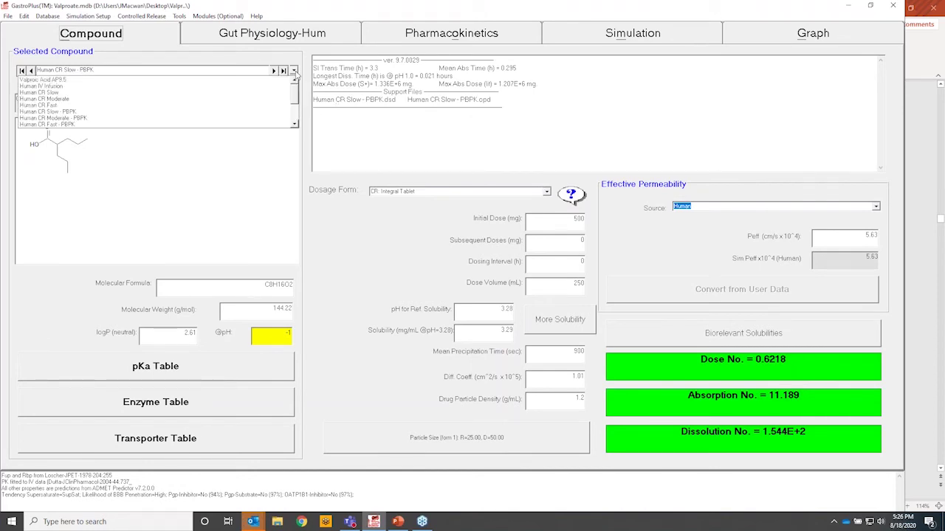
left_click(294, 124)
left_click(295, 124)
left_click(295, 124)
left_click(294, 124)
left_click(294, 124)
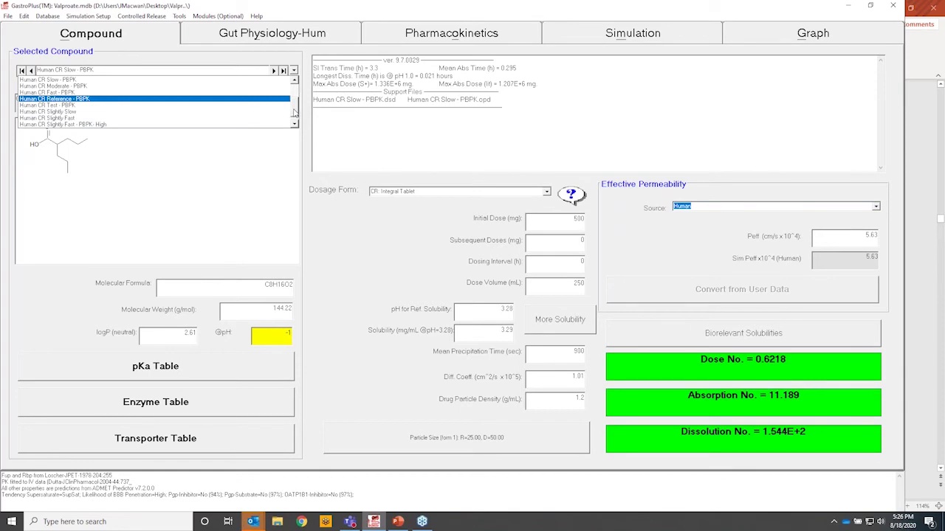
left_click(334, 106)
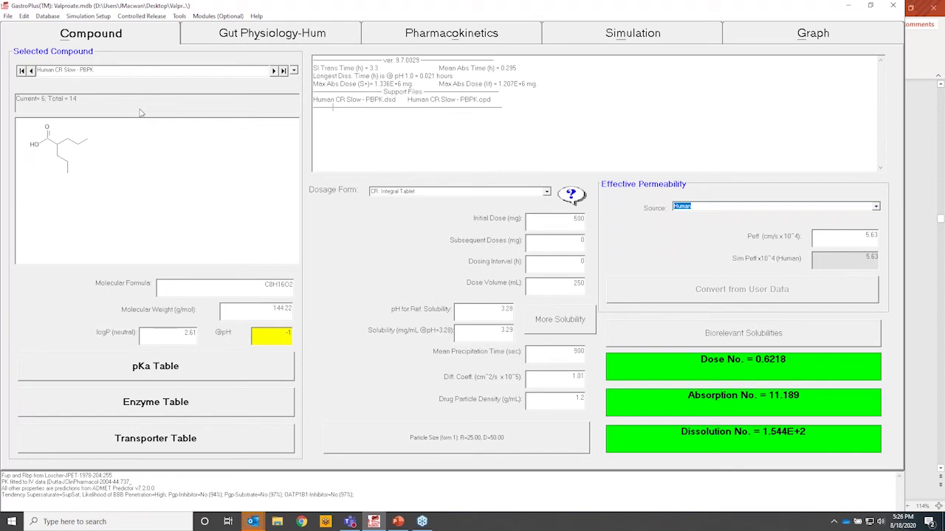
left_click(293, 70)
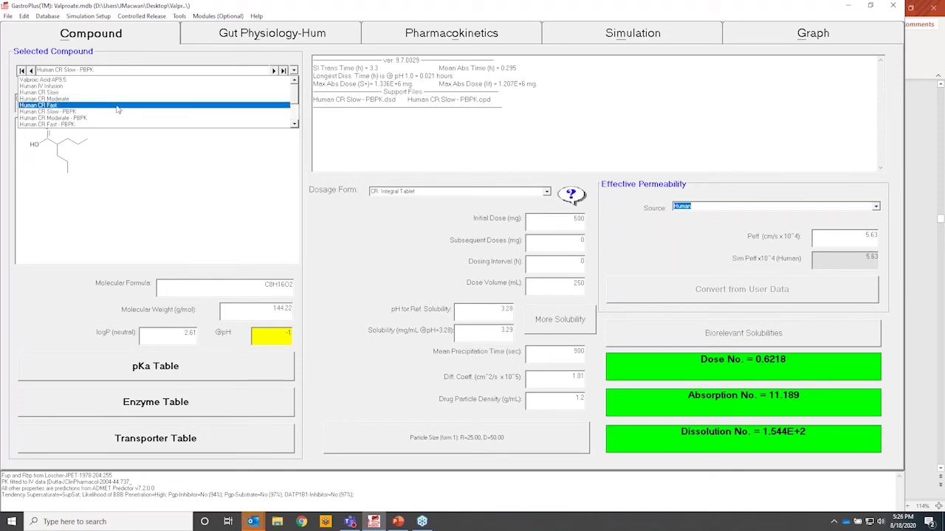
left_click(370, 109)
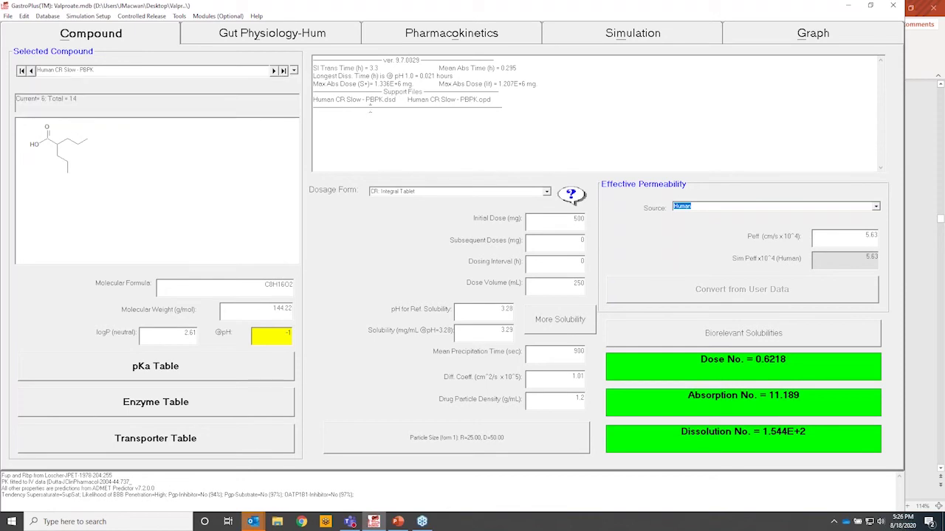
left_click(50, 17)
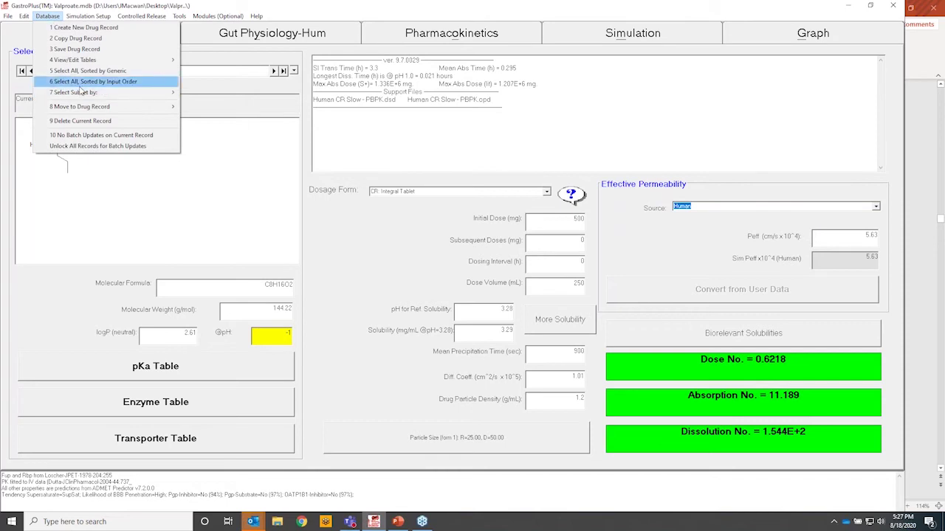
mouse_move(83, 92)
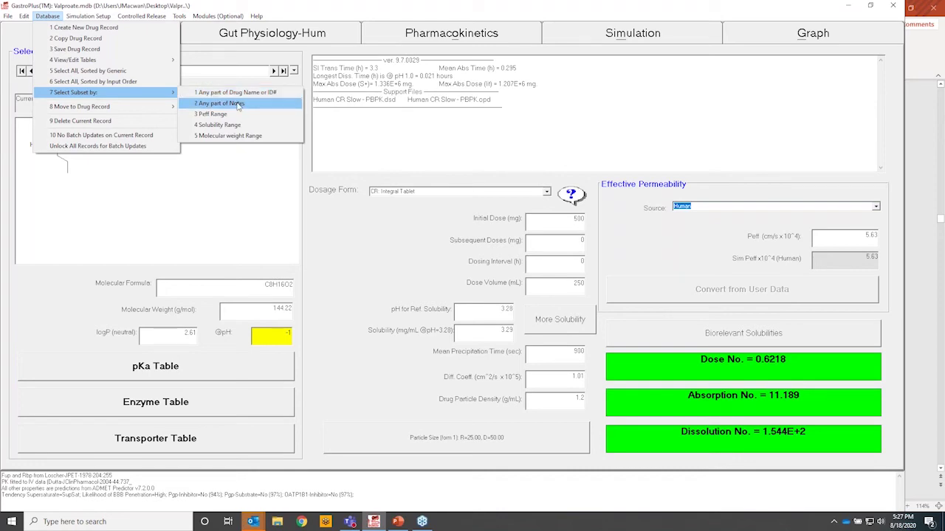
left_click(348, 127)
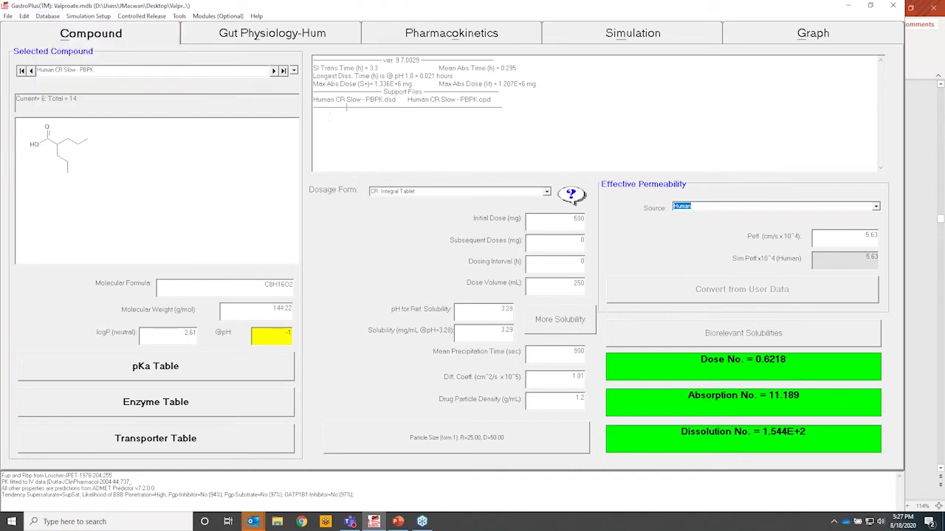
Switch to the Human CR Slow record and point out the JSM tag in its notes.
left_click(293, 70)
left_click(170, 97)
left_click(20, 504)
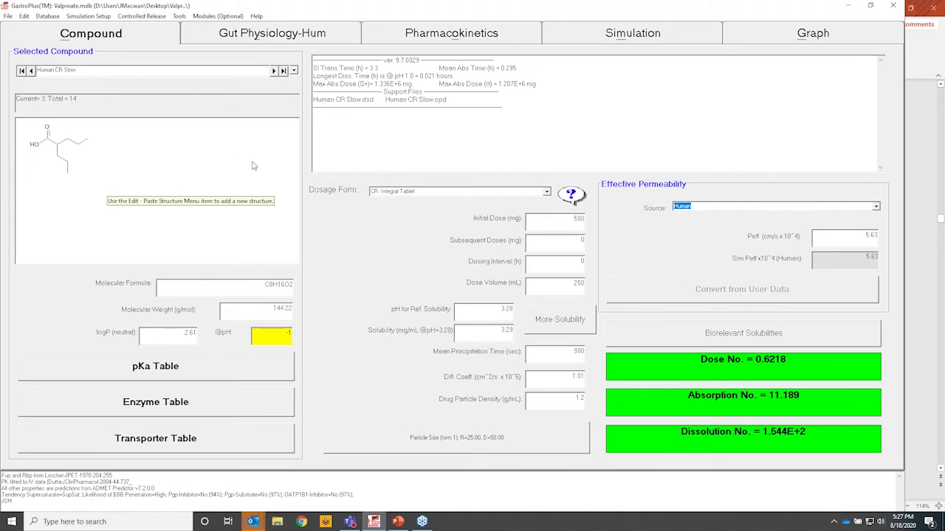
Filter the database to the subset of records whose notes contain "jsm".
left_click(53, 16)
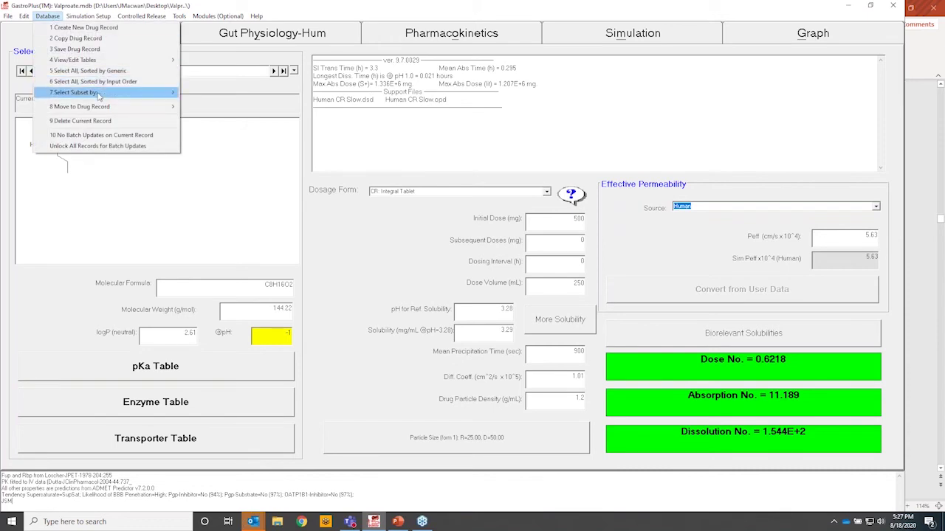
mouse_move(99, 93)
left_click(239, 104)
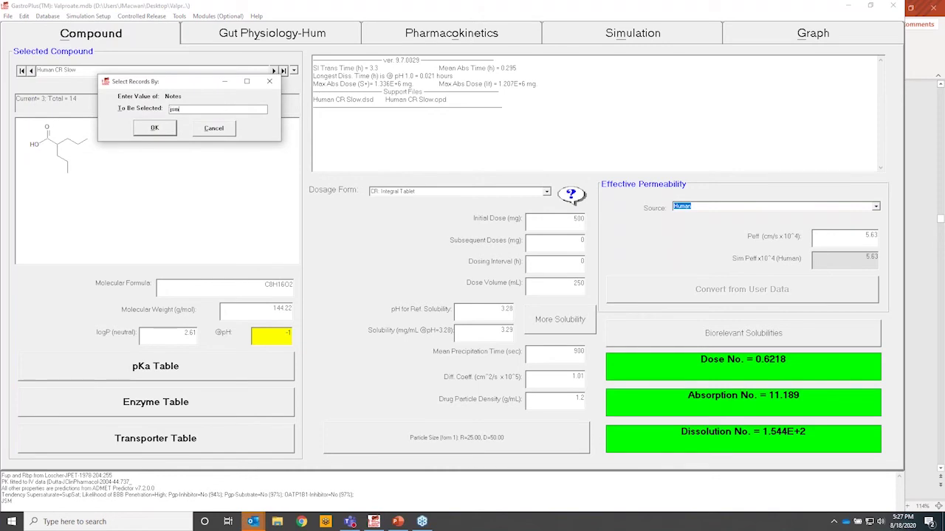
key("Return")
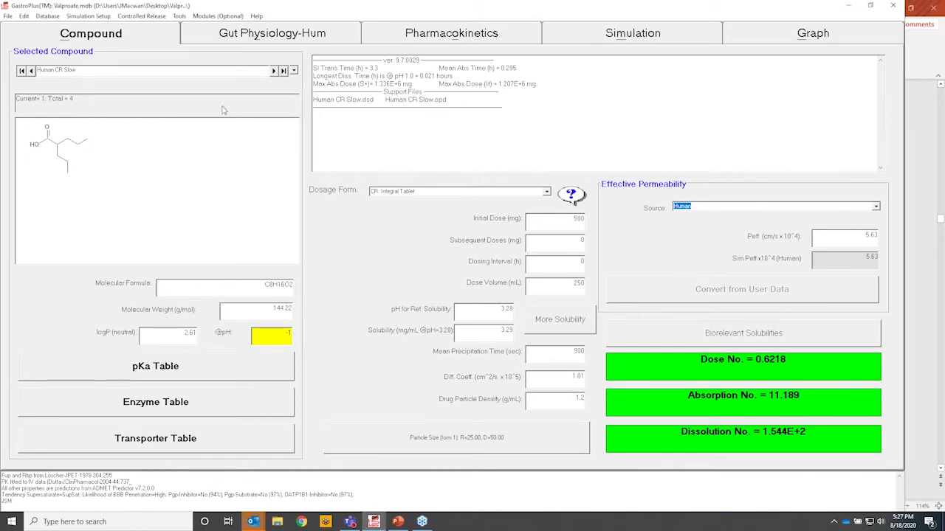
Check which records the filtered subset contains and open the IVIVCPlus module for them.
left_click(294, 70)
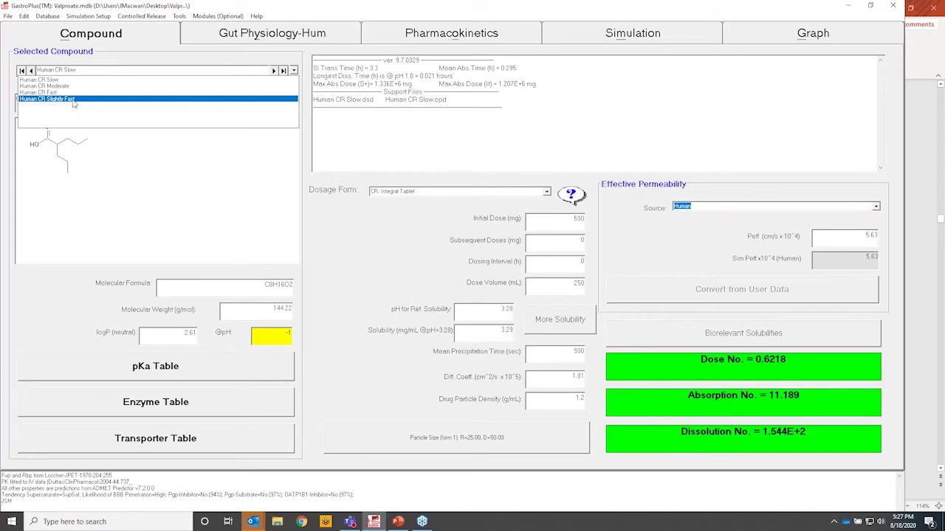
left_click(378, 87)
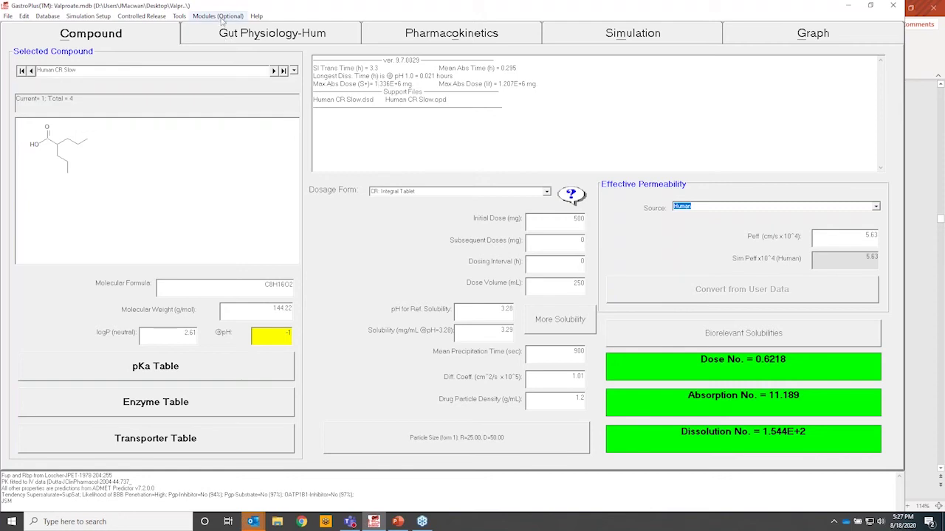
left_click(222, 17)
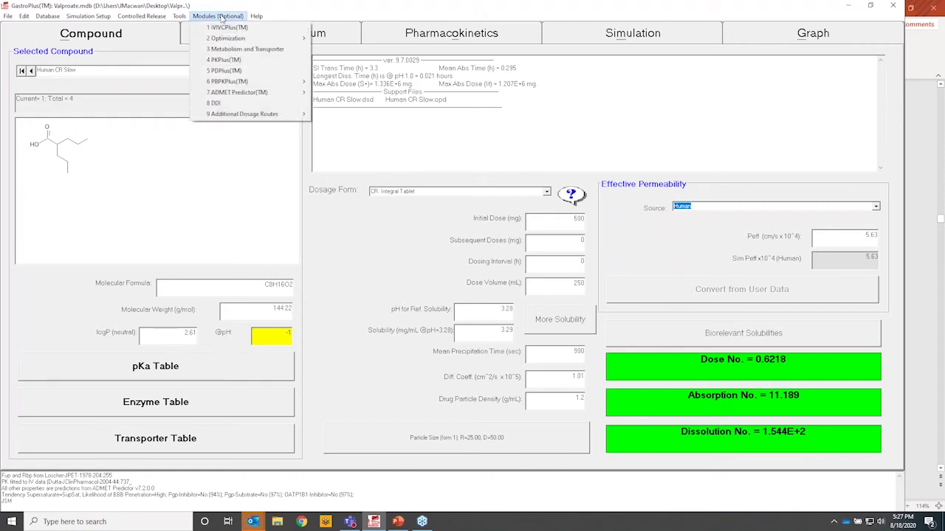
left_click(223, 31)
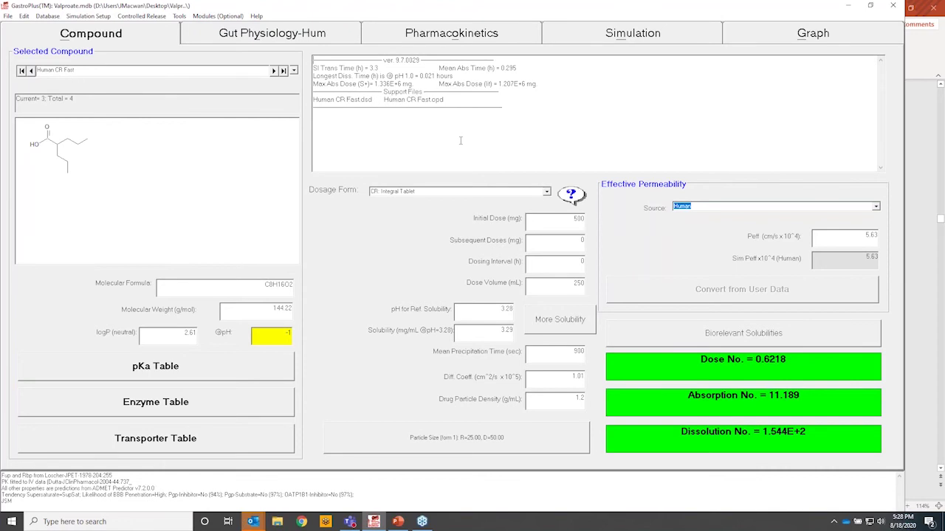
left_click_drag(355, 101, 520, 111)
left_click(584, 106)
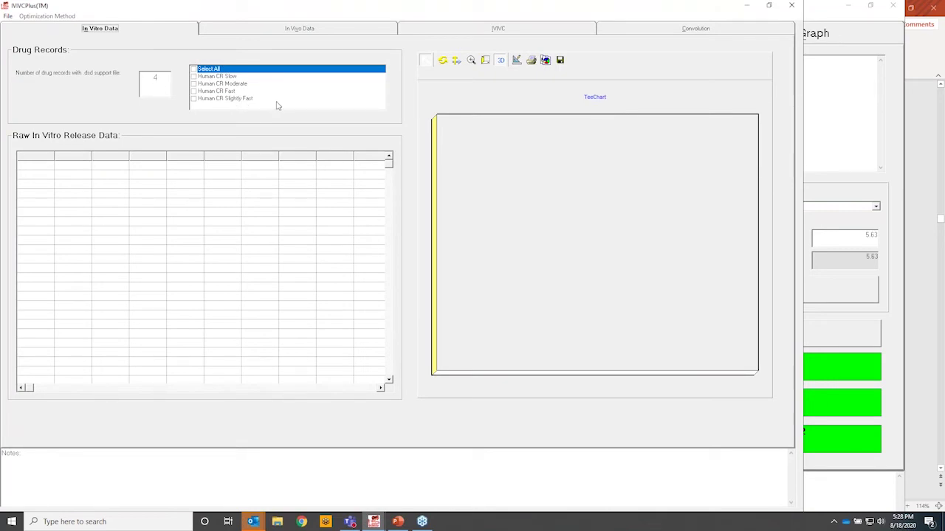
Load and plot the in vitro release data of the Human CR Slow, Moderate and Fast records, and view their plasma concentration-time data.
left_click(194, 76)
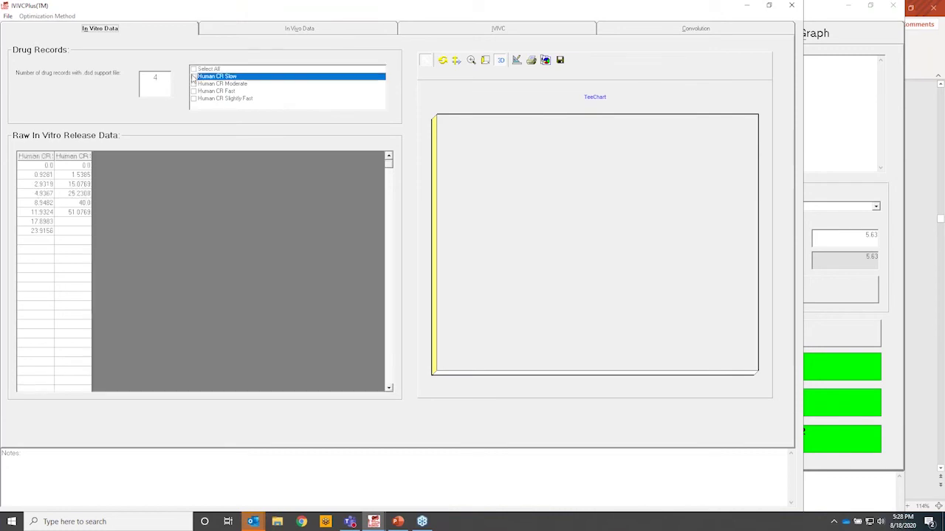
left_click(194, 83)
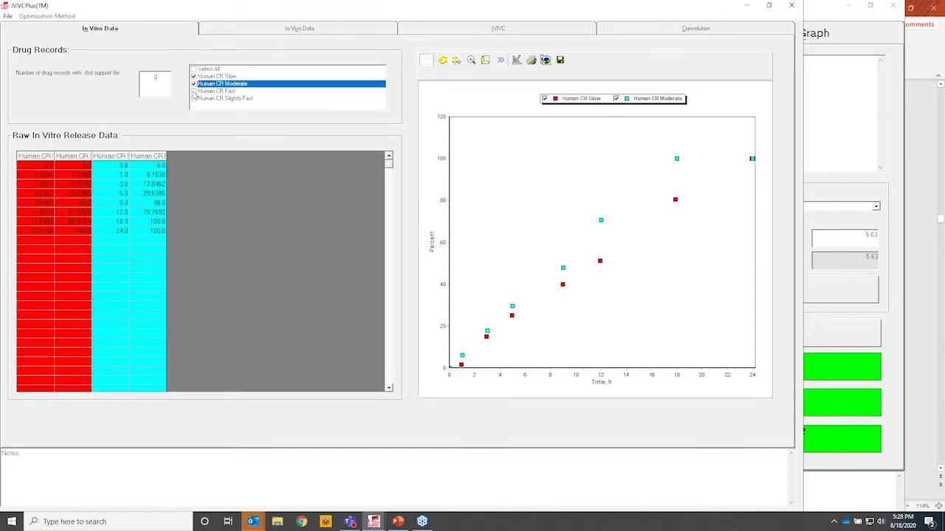
left_click(194, 91)
left_click(194, 91)
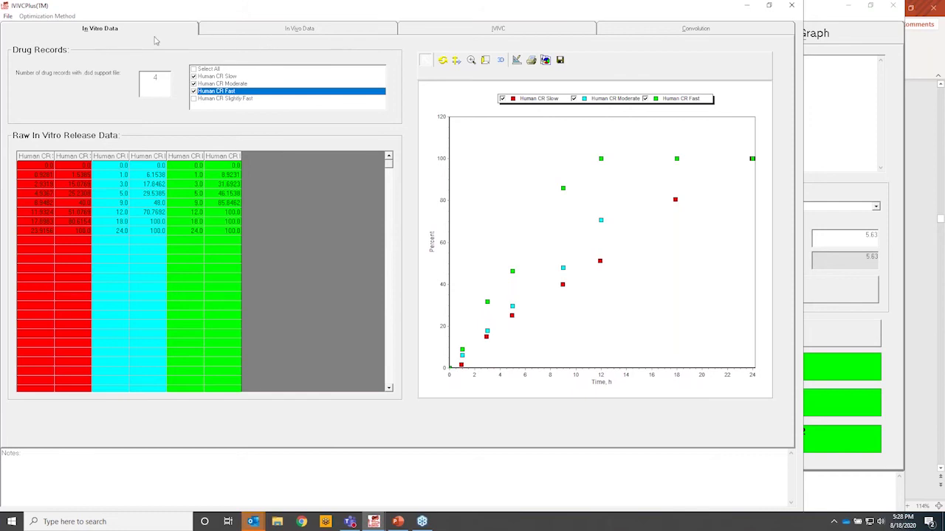
left_click(238, 30)
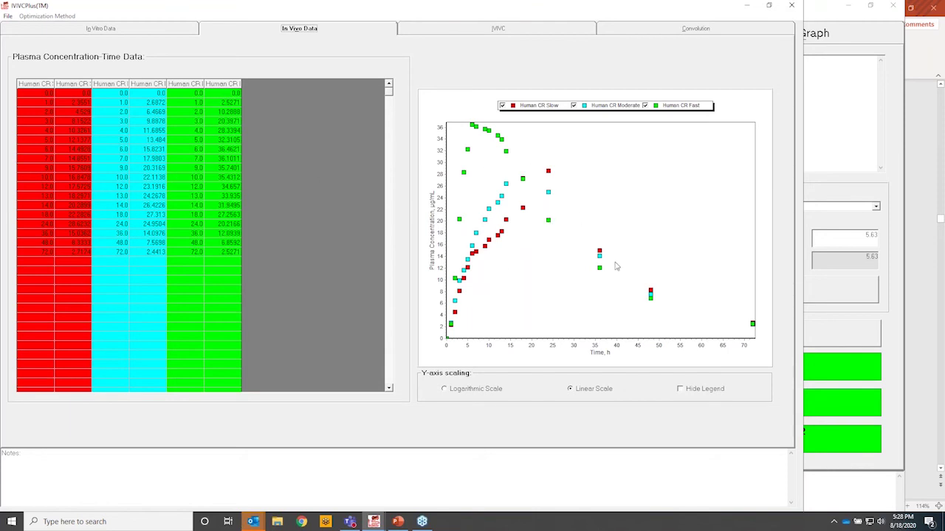
Set up the IVIVC with the Human CR Slow, Moderate and Fast records and the Loo-Riegelman (2-compartment model) deconvolution method.
left_click(486, 31)
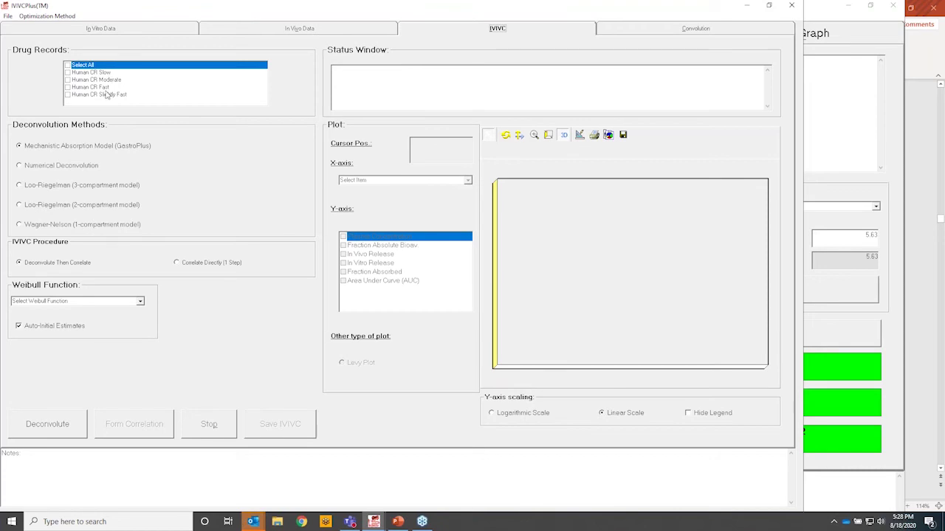
left_click(67, 72)
left_click(67, 80)
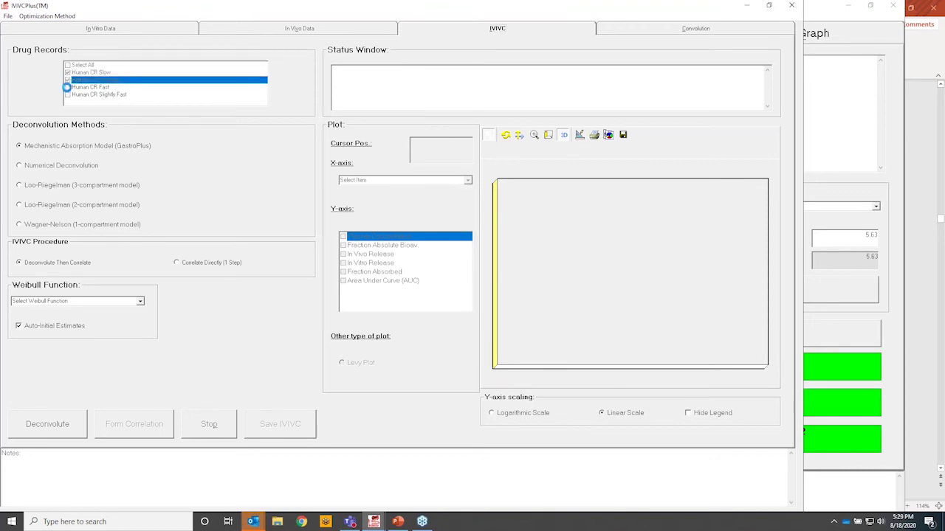
left_click(67, 87)
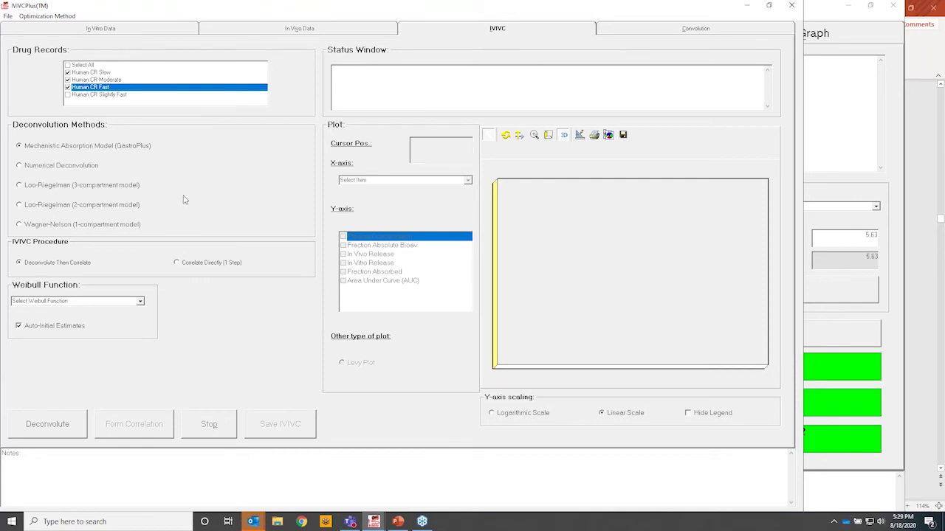
left_click(55, 209)
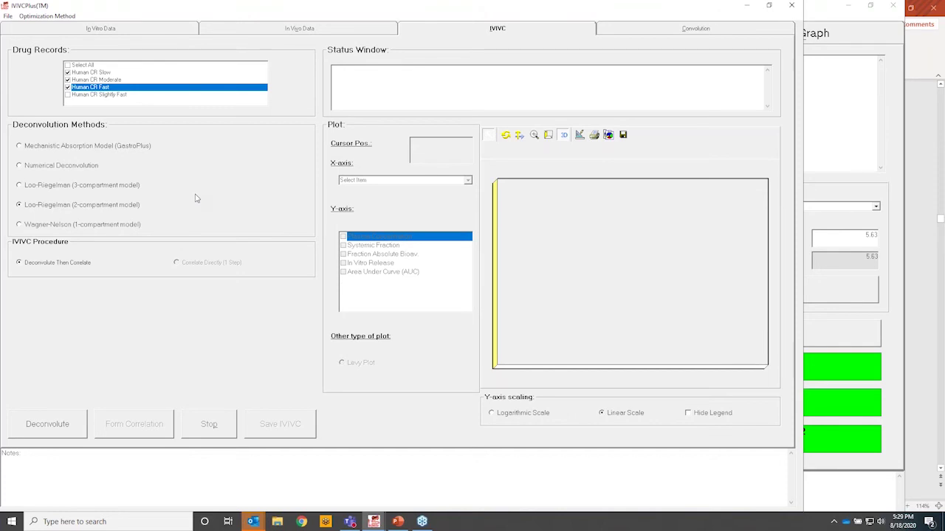
Deconvolute the three records, form the correlation of absolute bioavailability against in vitro release, and check its fit statistics.
left_click(66, 427)
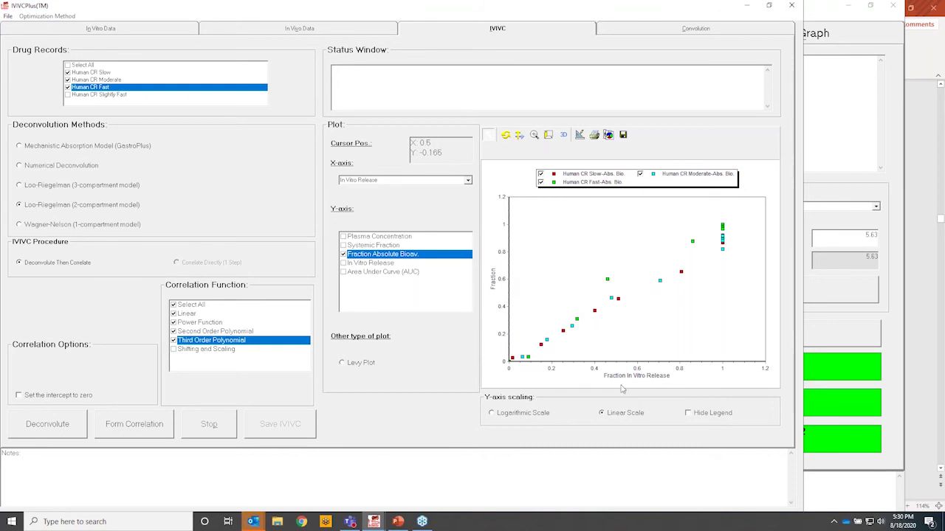
left_click(129, 426)
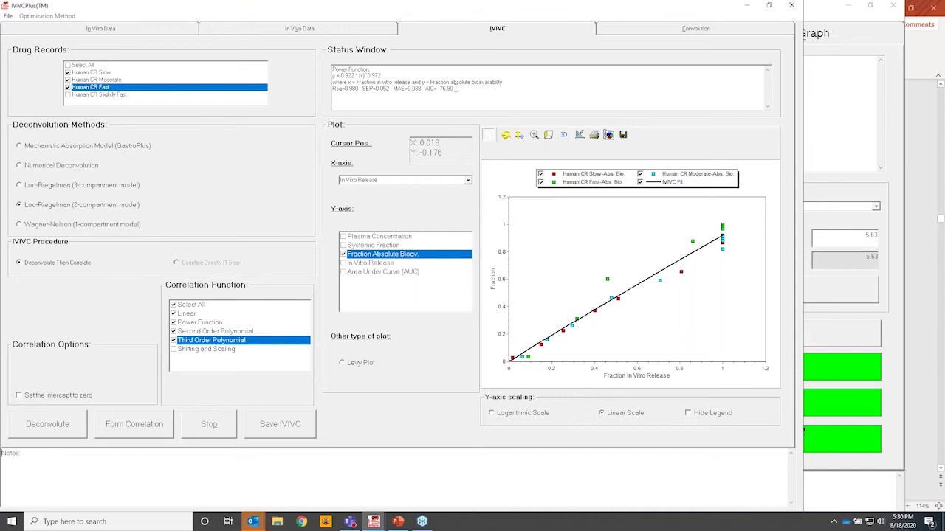
left_click_drag(424, 88, 456, 89)
Run the convolution for the Human CR Slow, Moderate and Fast records using the Loo-Riegelman correlation.
left_click(634, 31)
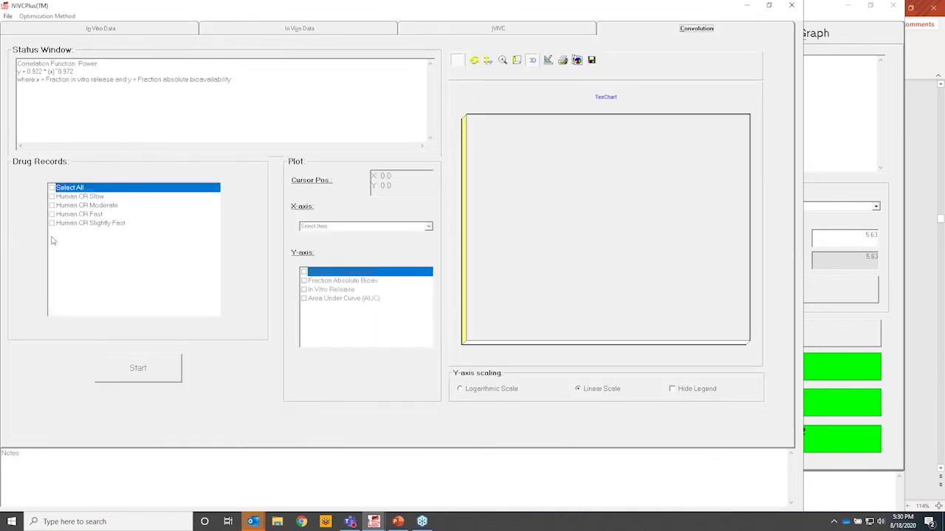
left_click(53, 199)
left_click(51, 205)
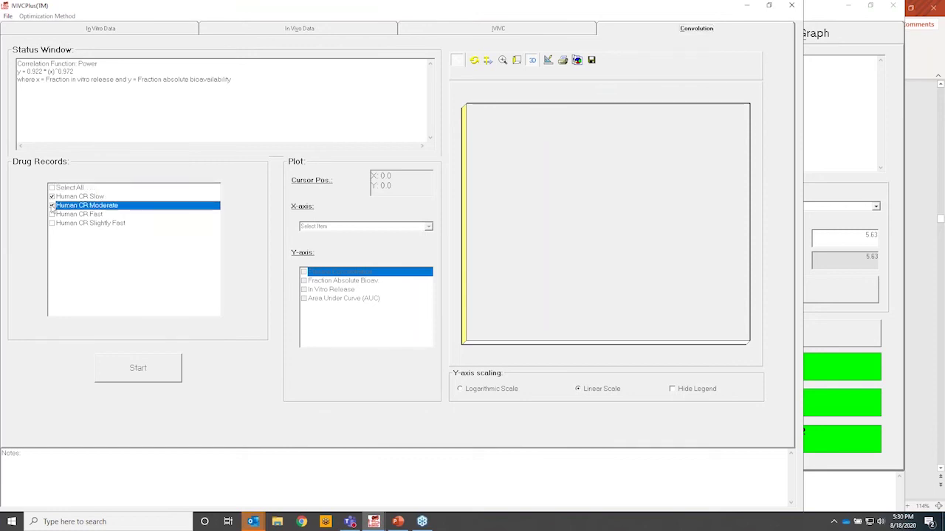
left_click(52, 214)
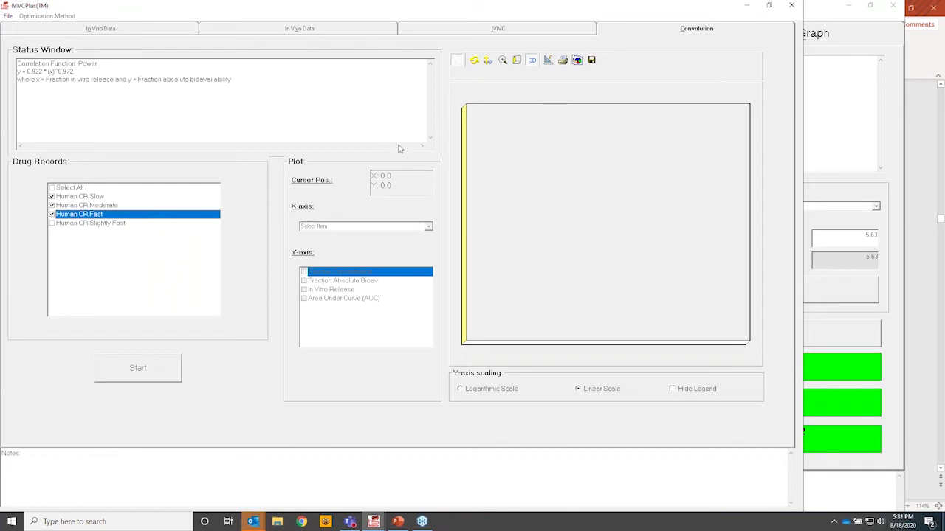
left_click(158, 378)
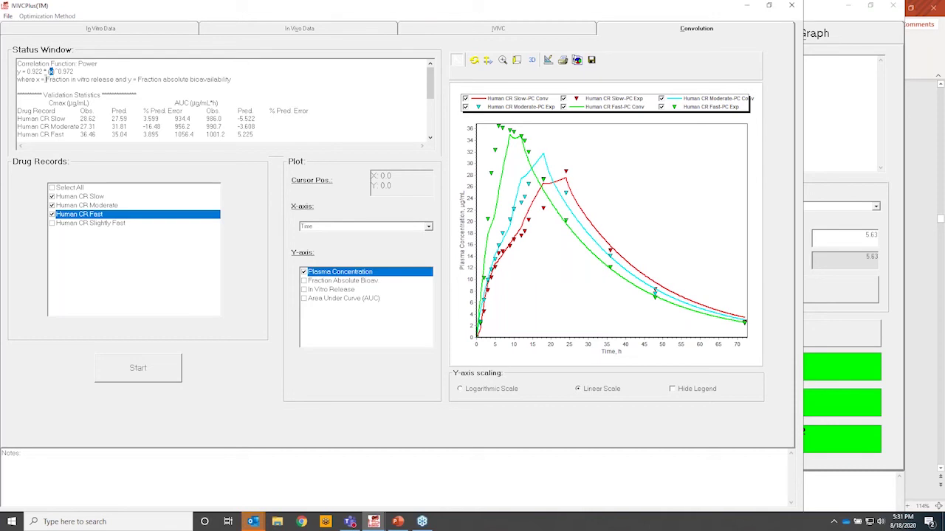
Examine the convolution's correlation equation and validation statistics, especially the Cmax prediction error of Human CR Moderate and the mean absolute errors.
double_click(19, 72)
left_click(430, 137)
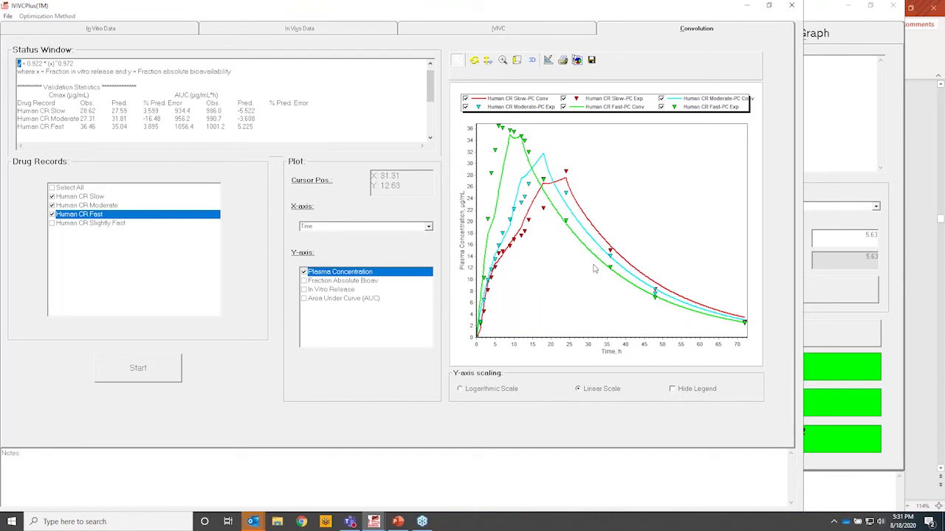
left_click(144, 118)
left_click_drag(55, 118, 76, 118)
left_click_drag(142, 119, 161, 119)
scroll(162, 119, "down", 1)
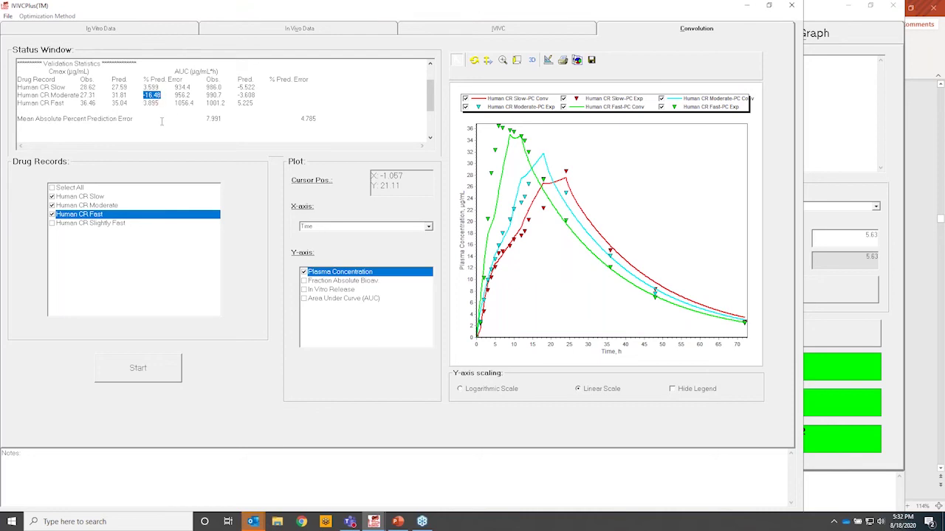
scroll(162, 120, "up", 1)
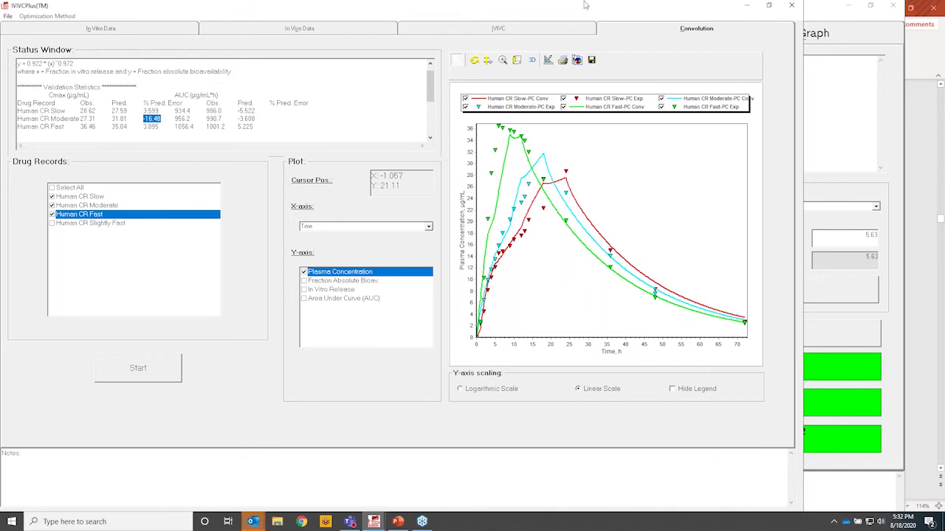
Change the IVIVC deconvolution method to Mechanistic Absorption Model (GastroPlus) with a Single Weibull function.
left_click(538, 30)
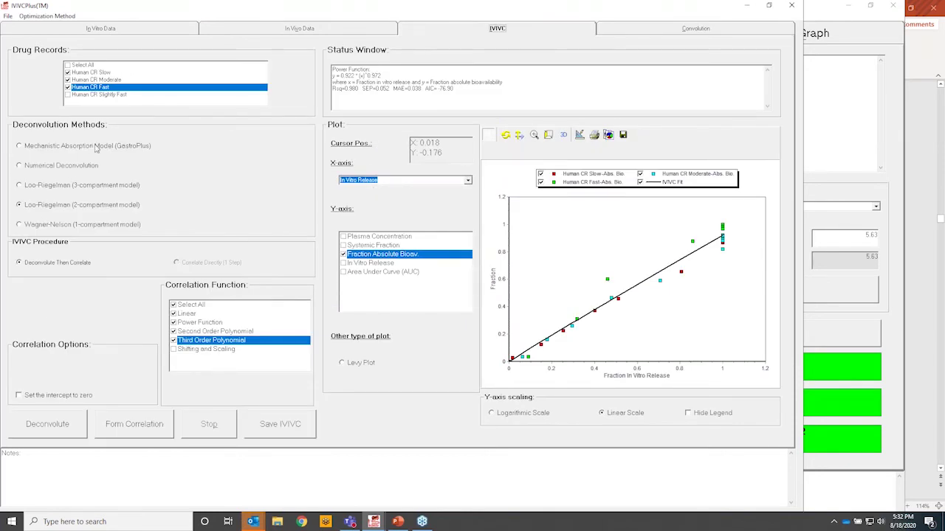
left_click(96, 147)
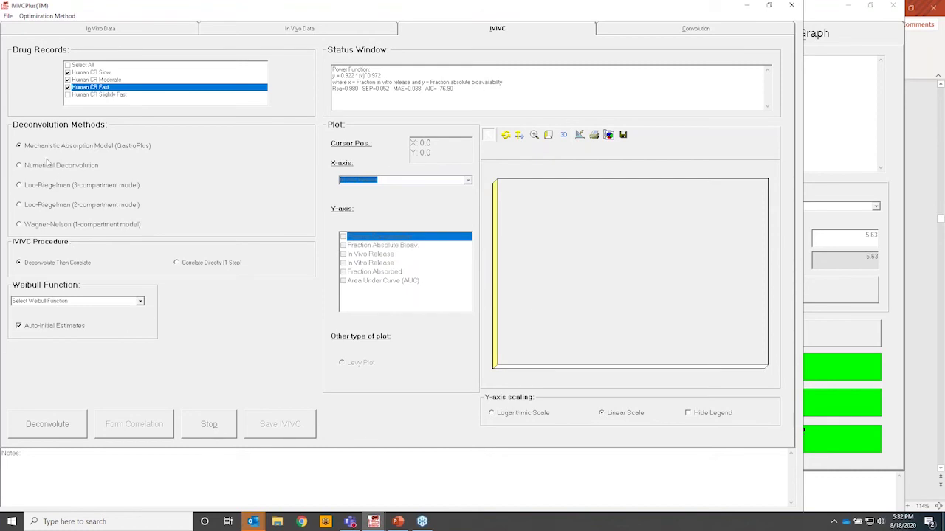
left_click(140, 303)
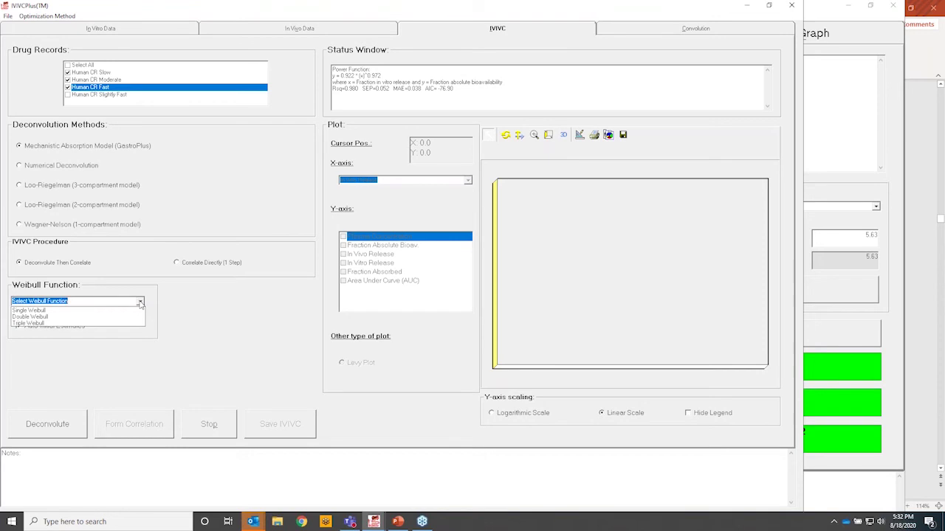
left_click(67, 311)
Run the mechanistic deconvolution with its output saved as OptTest.txt, stopping the optimization early for each of the three records.
left_click(49, 431)
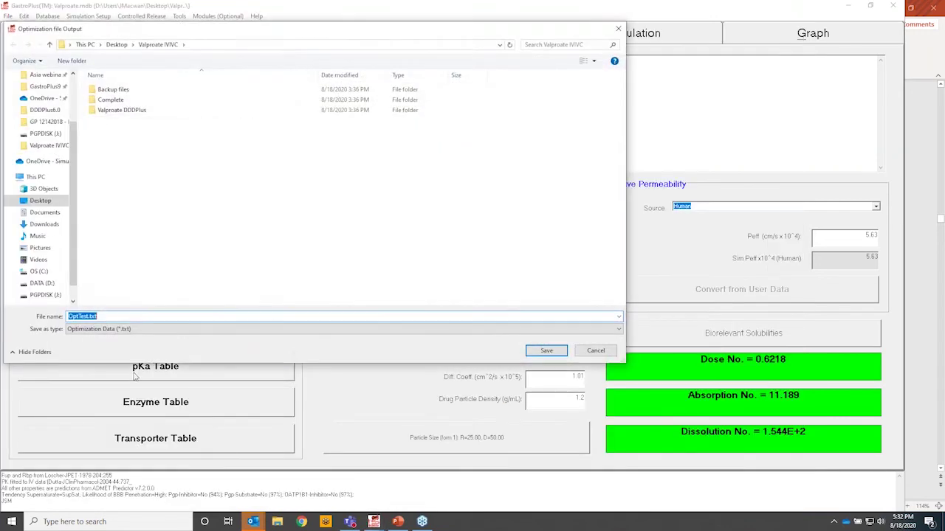
left_click_drag(267, 34, 315, 45)
left_click(590, 362)
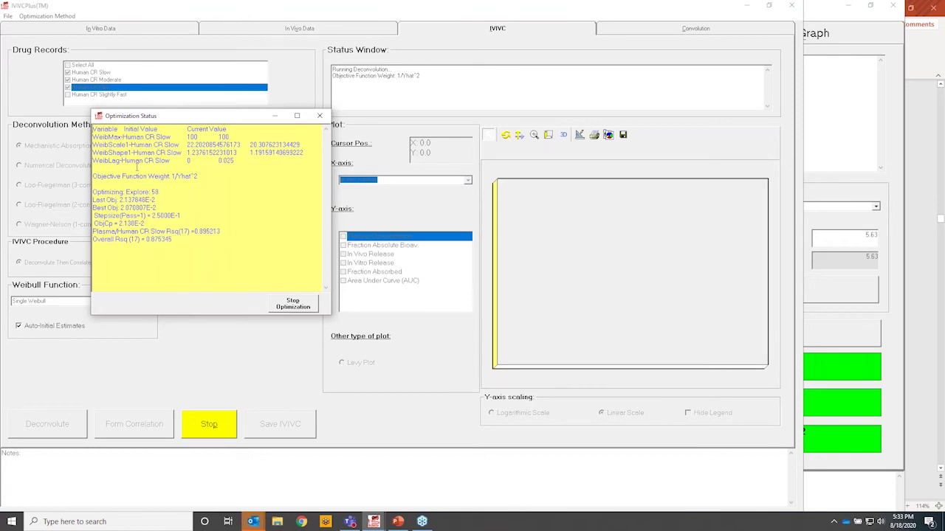
left_click(288, 308)
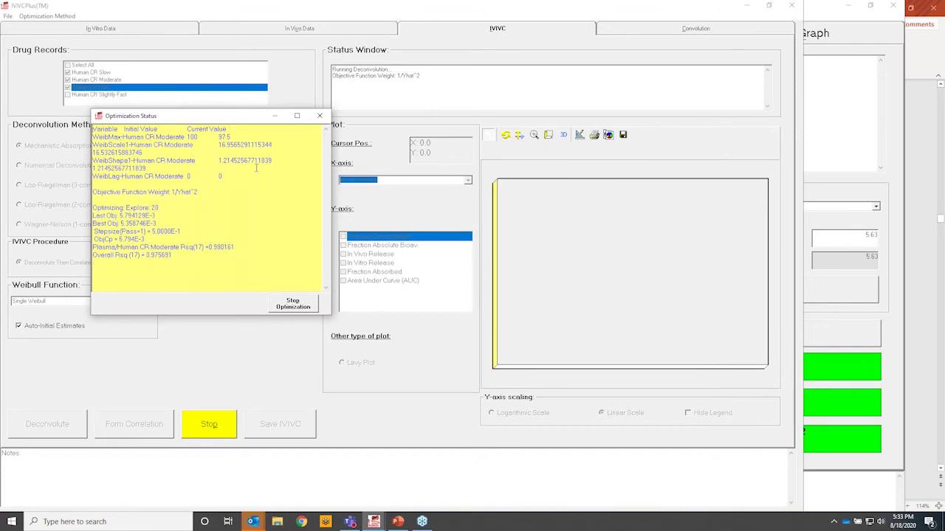
left_click(284, 306)
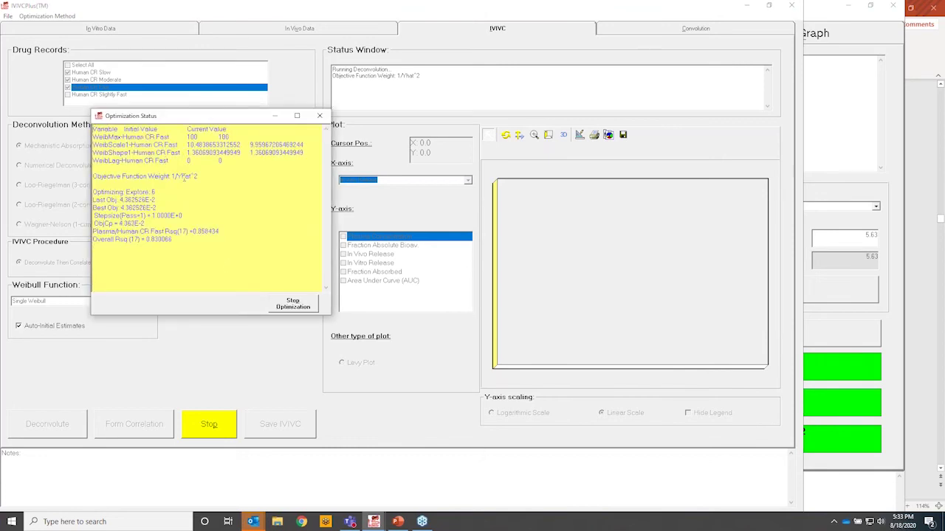
left_click(293, 305)
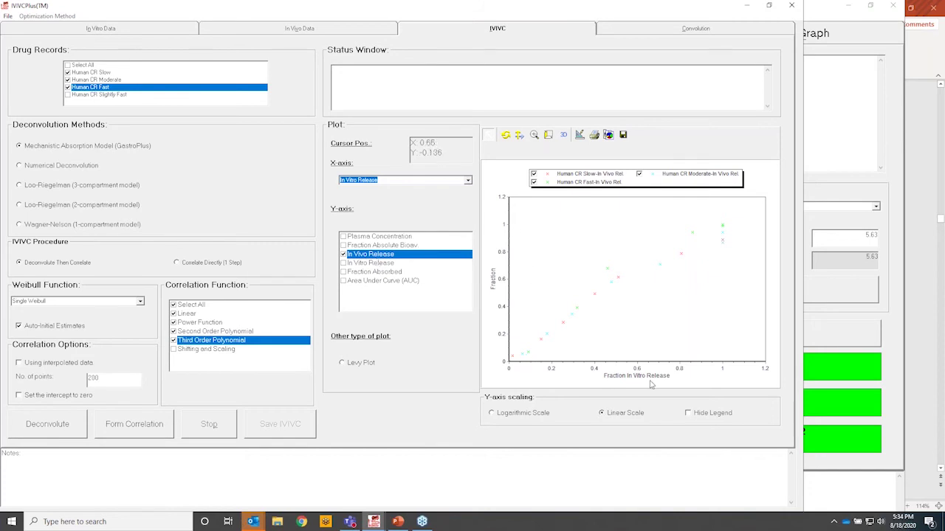
Form the correlation between in vivo and in vitro release and save the IVIVC as Human CR Fast.ivc.
left_click(141, 434)
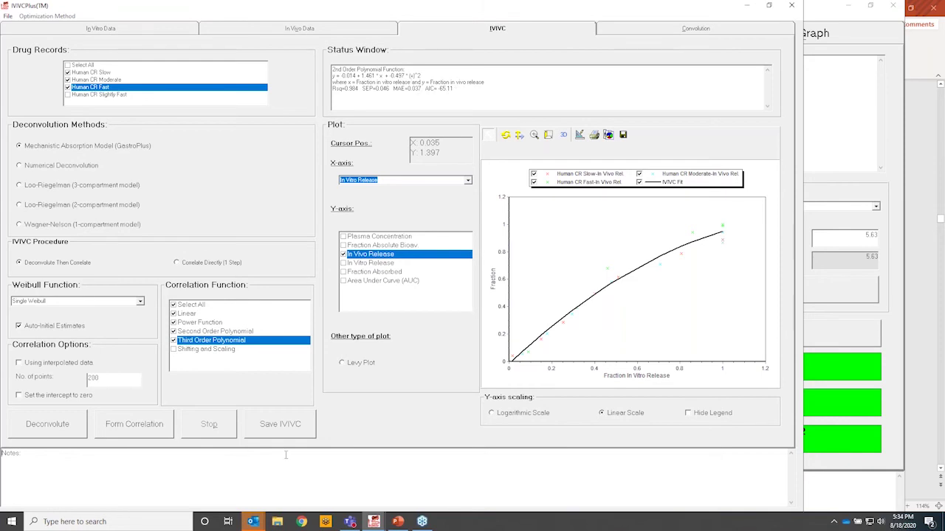
left_click(281, 427)
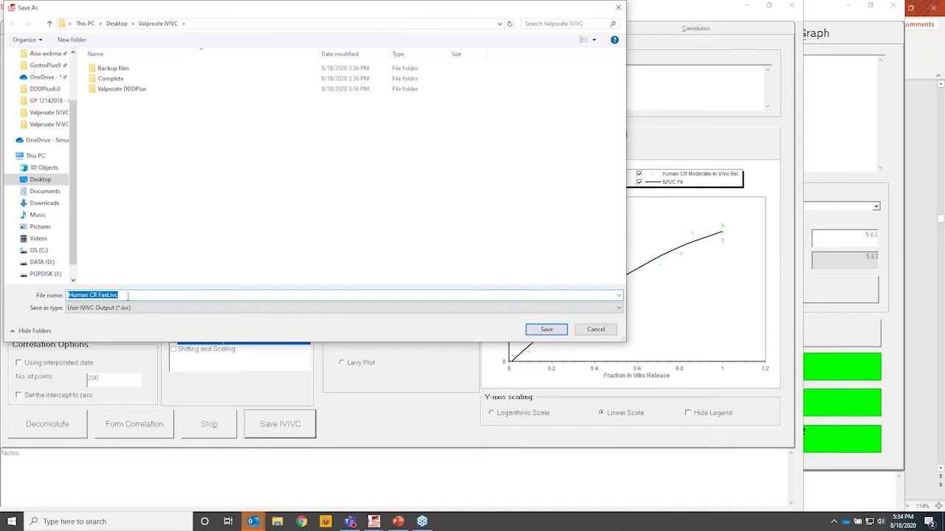
left_click(547, 330)
Run the convolution for the Human CR Slow, Moderate, Fast and Slightly Fast records with the mechanistic correlation.
left_click(639, 31)
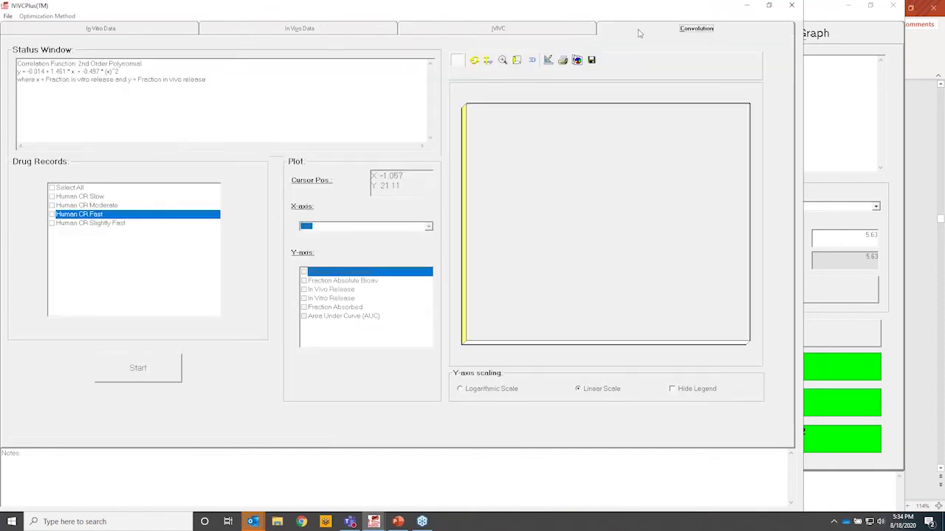
left_click(52, 196)
left_click(52, 205)
left_click(52, 214)
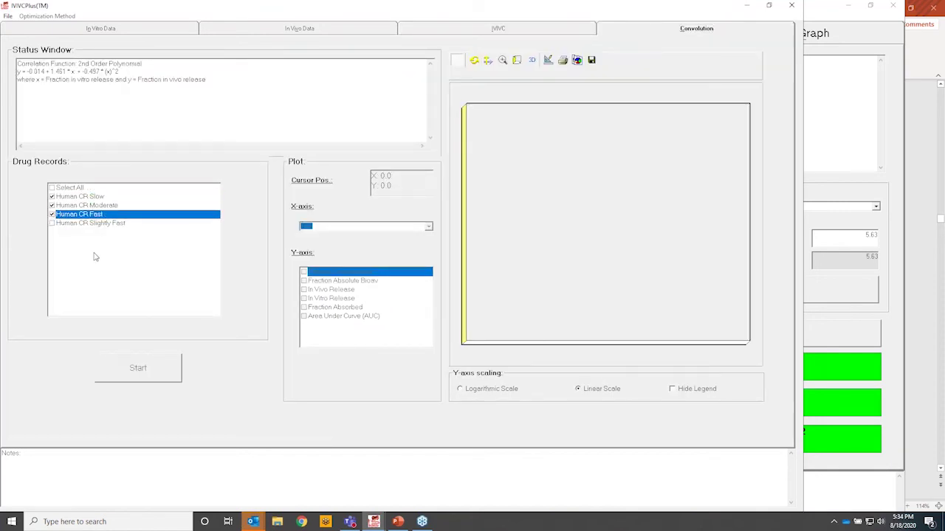
left_click(51, 223)
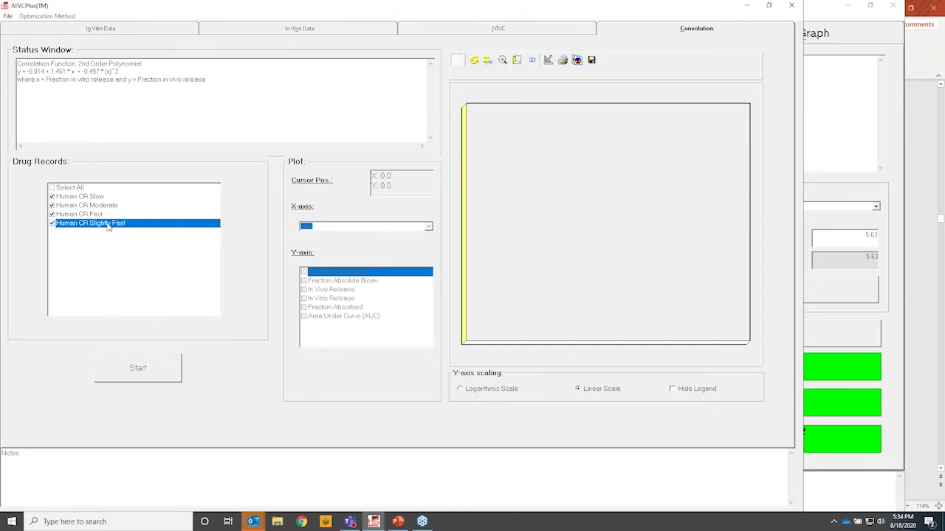
left_click(160, 369)
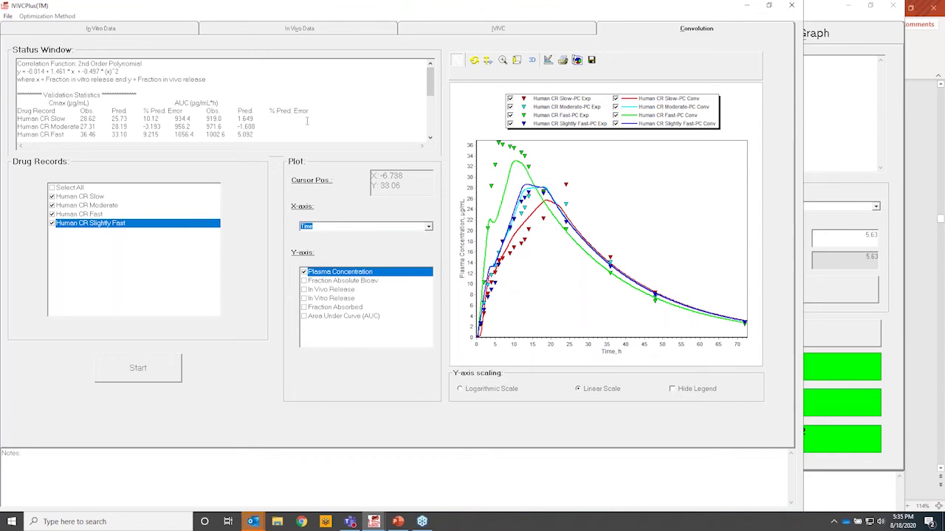
Examine the validation statistics, especially the Cmax percent prediction errors of the Slow, Moderate, Fast and Slightly Fast records.
scroll(307, 121, "down", 1)
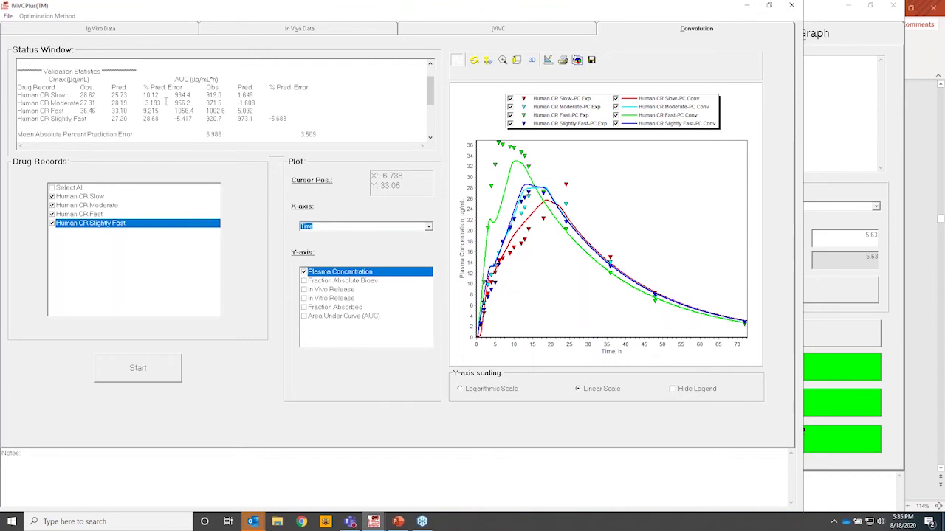
left_click_drag(145, 96, 155, 112)
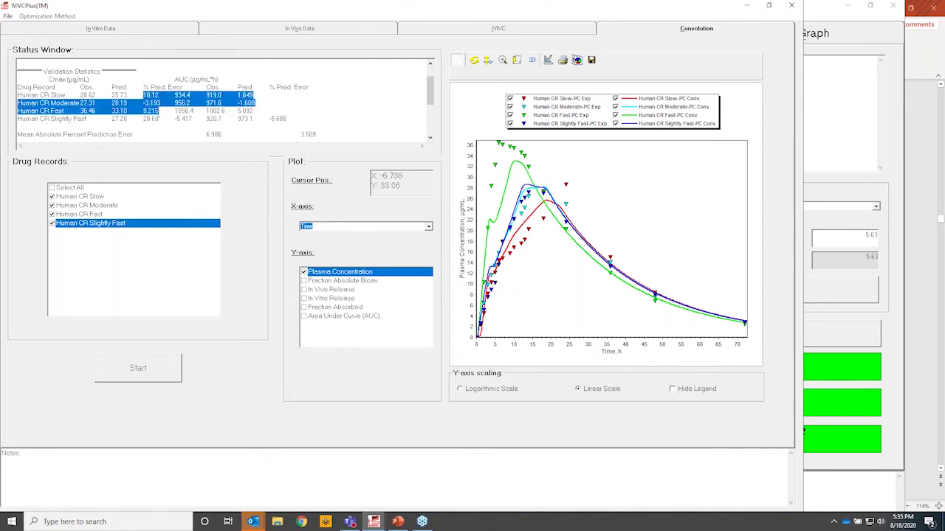
left_click(160, 123)
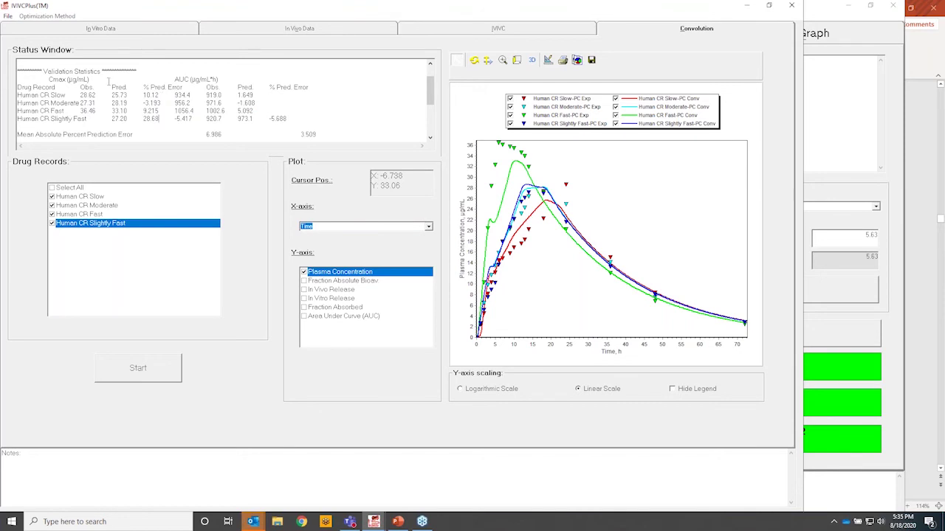
left_click_drag(50, 79, 63, 111)
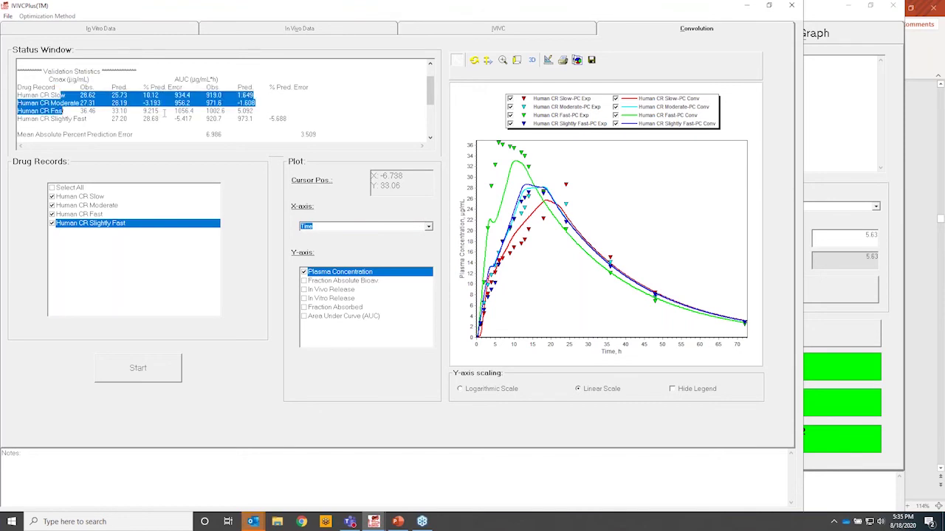
left_click(164, 111)
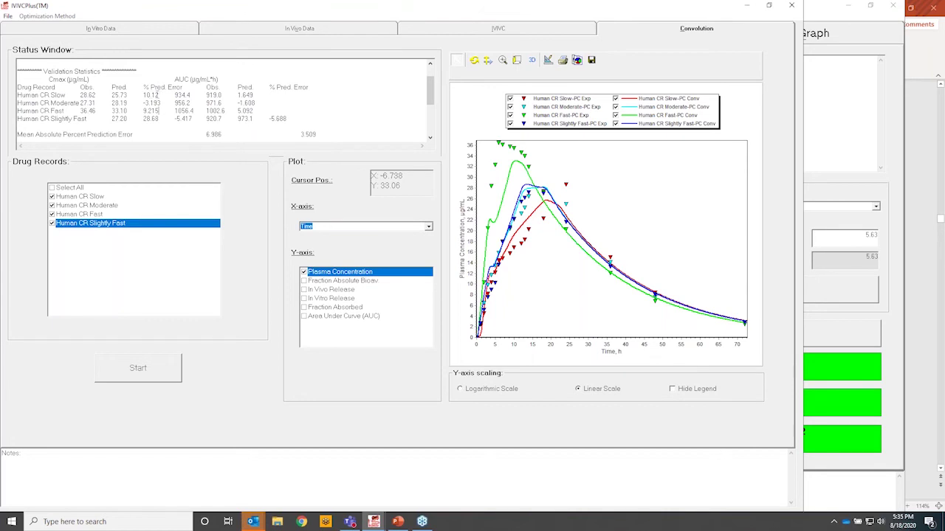
left_click_drag(175, 118, 193, 118)
Copy the validation statistics and the reconstructed plasma concentration statistics from the convolution status text, and switch to Excel.
left_click_drag(20, 65, 221, 144)
right_click(148, 99)
left_click(174, 131)
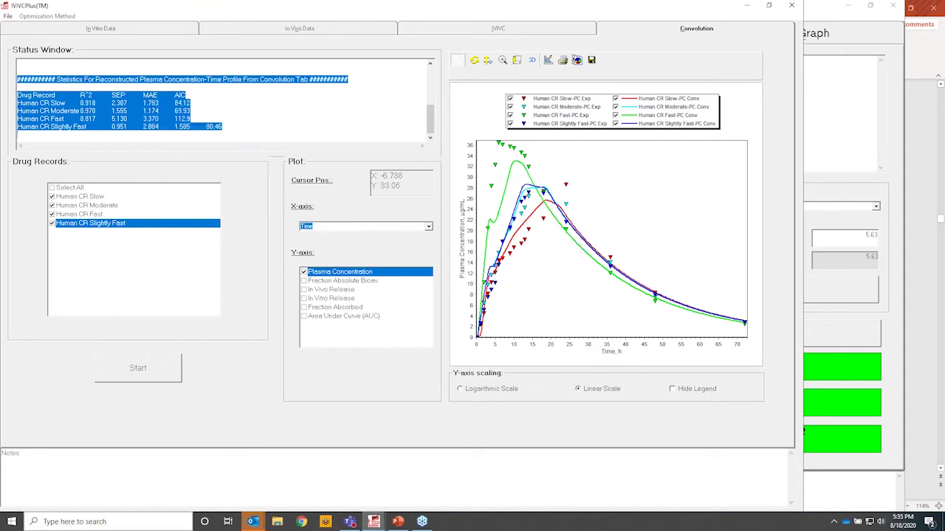
key("super")
key("Escape")
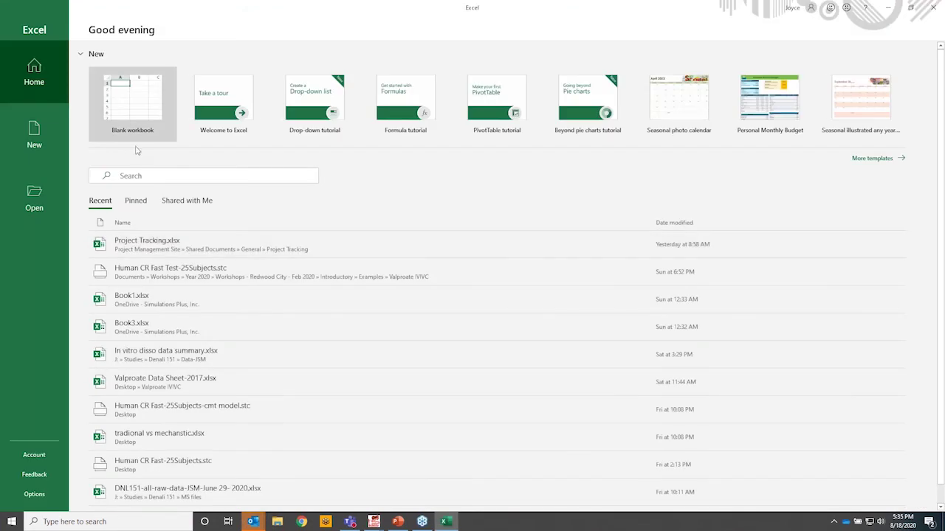
Paste the copied statistics at cell F5 of a new blank workbook and widen column F to fit the record names.
left_click(134, 96)
left_click(183, 176)
right_click(183, 175)
left_click(199, 223)
left_click_drag(334, 125, 335, 126)
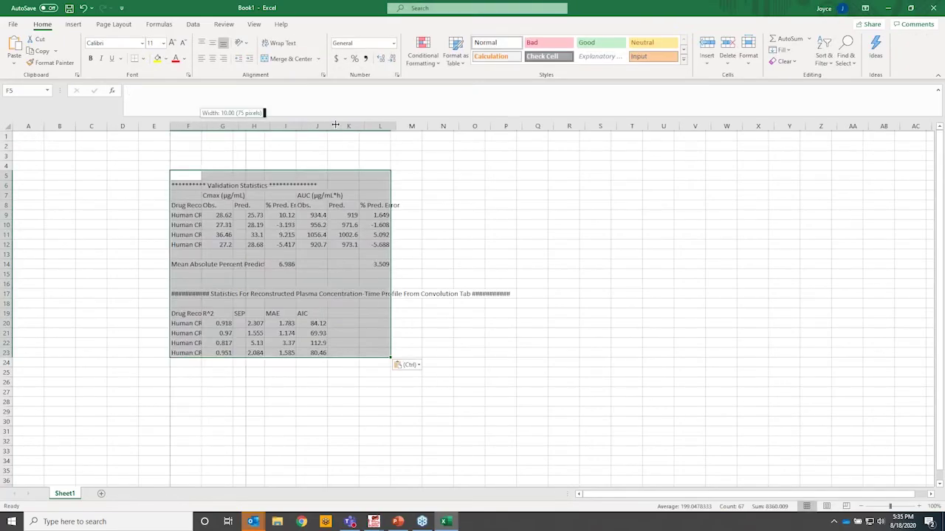
double_click(335, 126)
left_click(222, 244)
Fill the Human CR Slow, Moderate and Fast rows of the validation statistics with yellow.
left_click_drag(221, 216, 505, 232)
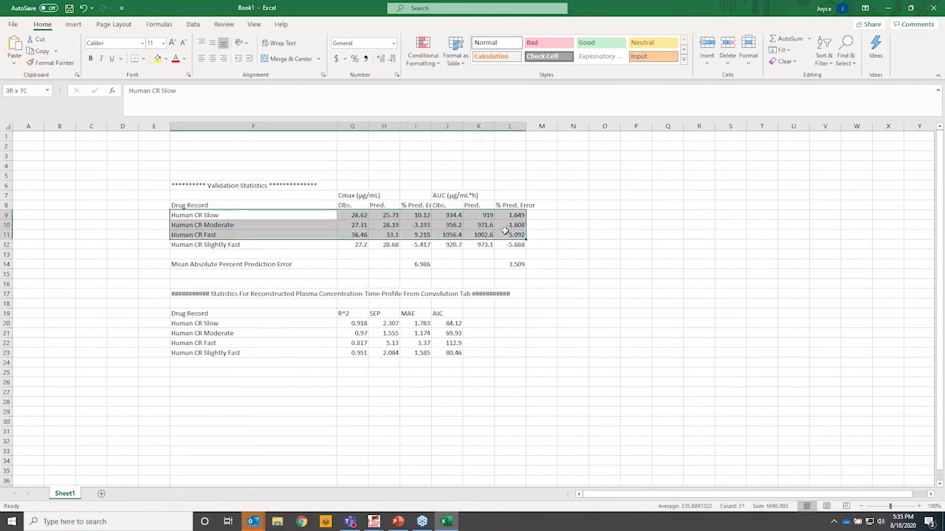
left_click(157, 58)
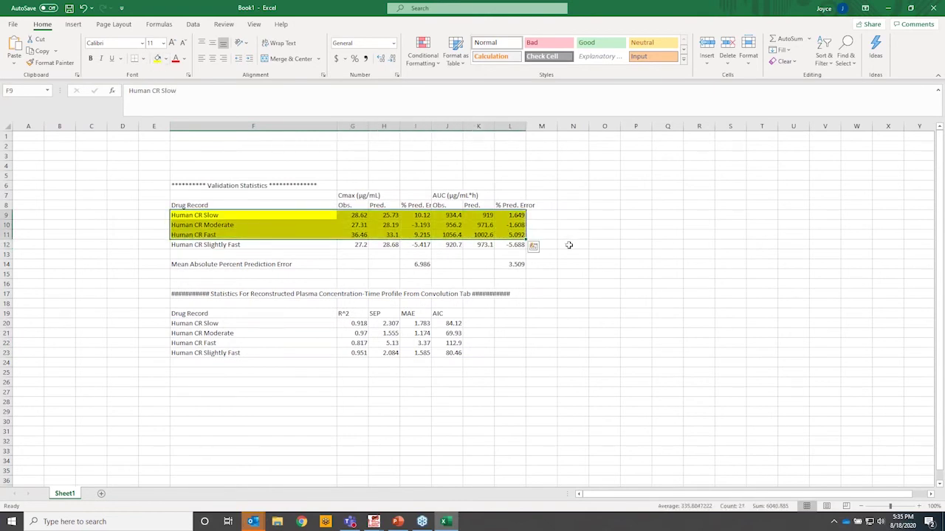
left_click(547, 265)
Review the Cmax and AUC percent prediction errors of the three yellow records.
left_click_drag(421, 215, 420, 235)
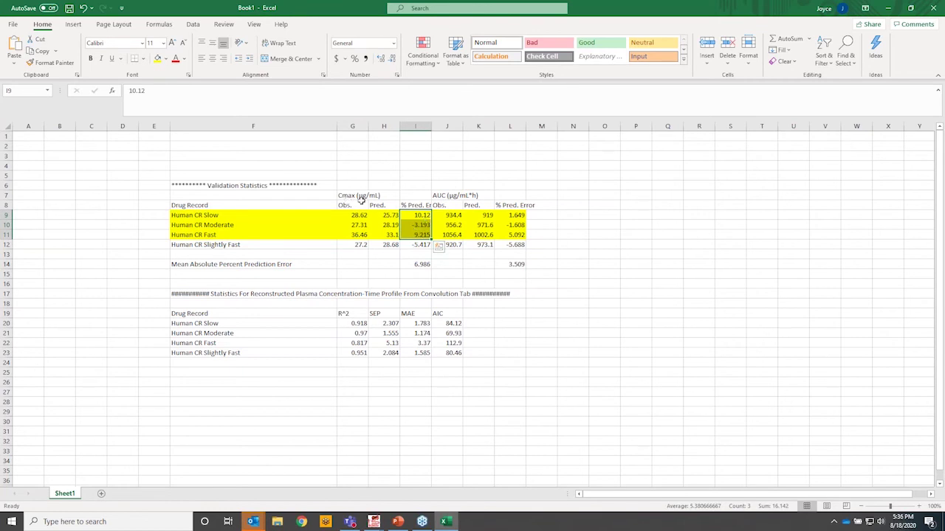
left_click_drag(516, 215, 516, 234)
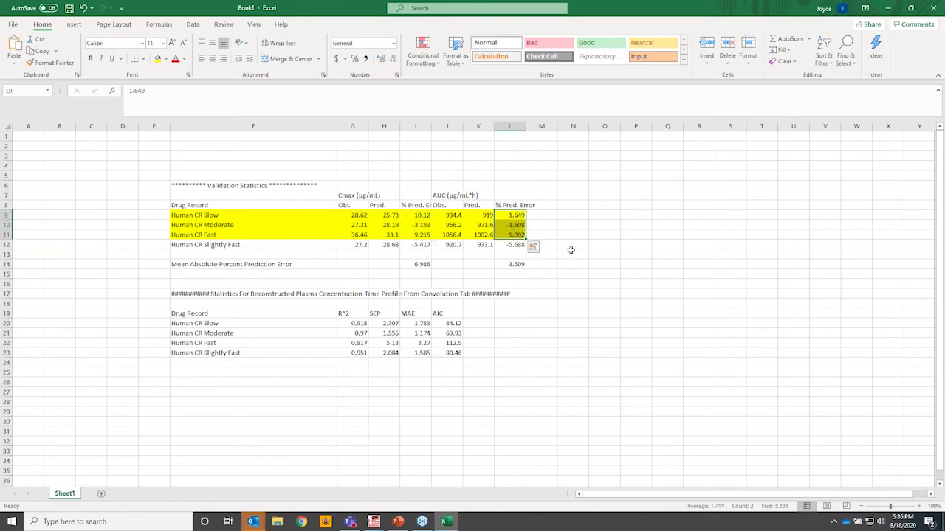
left_click(569, 251)
Fill the Human CR Slightly Fast row of the validation statistics with blue to set it apart from the other records.
left_click(261, 245)
left_click_drag(261, 245, 495, 244)
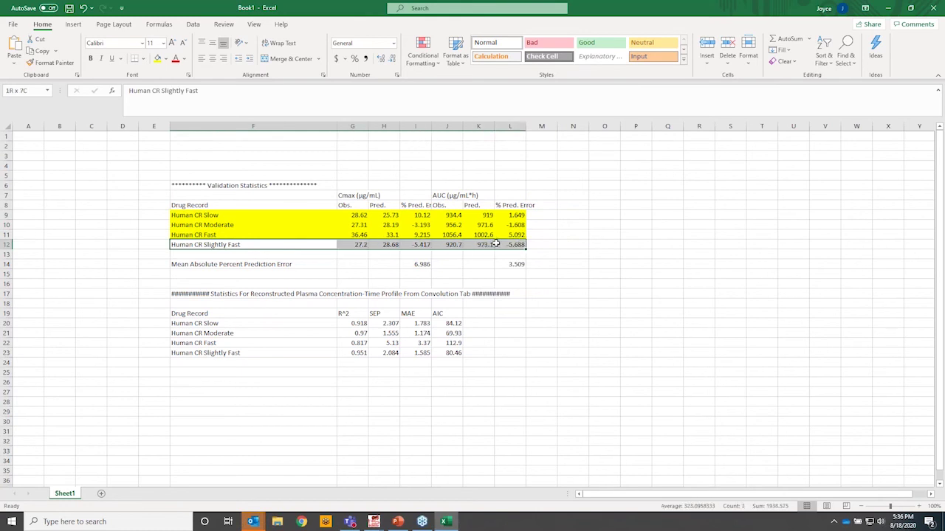
left_click(166, 59)
left_click(208, 152)
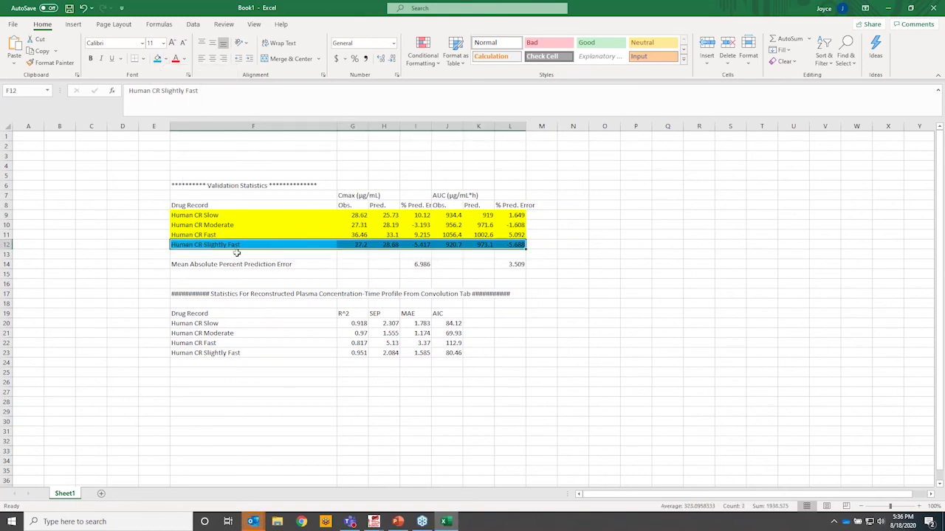
left_click(579, 295)
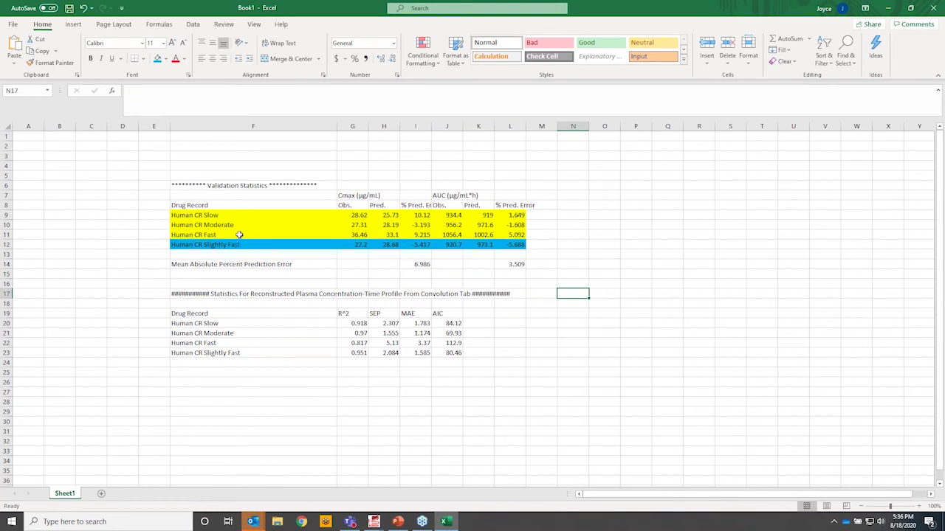
left_click(417, 254)
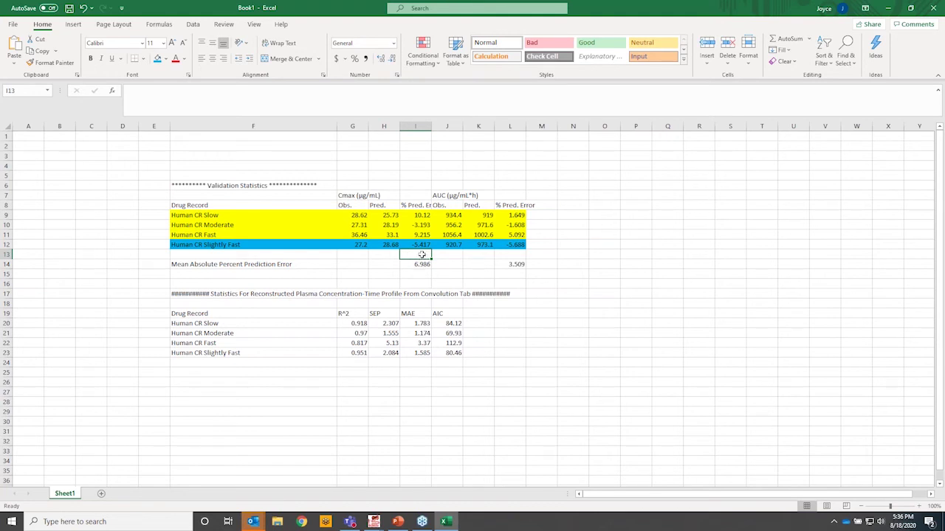
left_click(568, 265)
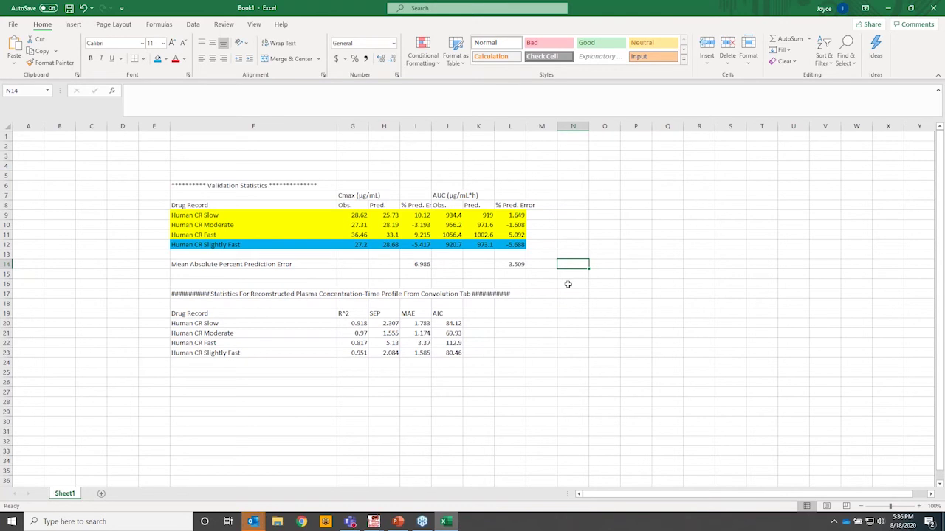
Switch to the PowerPoint lecture and present it from slide 31, Virtual Bioequivalence Trials: Reference vs. Test Products.
left_click(397, 522)
scroll(30, 380, "down", 5)
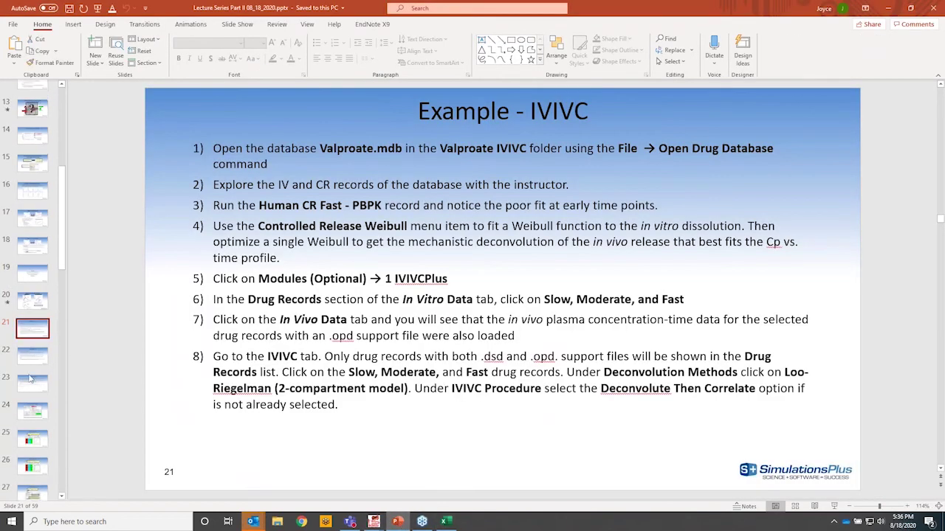
scroll(29, 380, "down", 1)
left_click(31, 388)
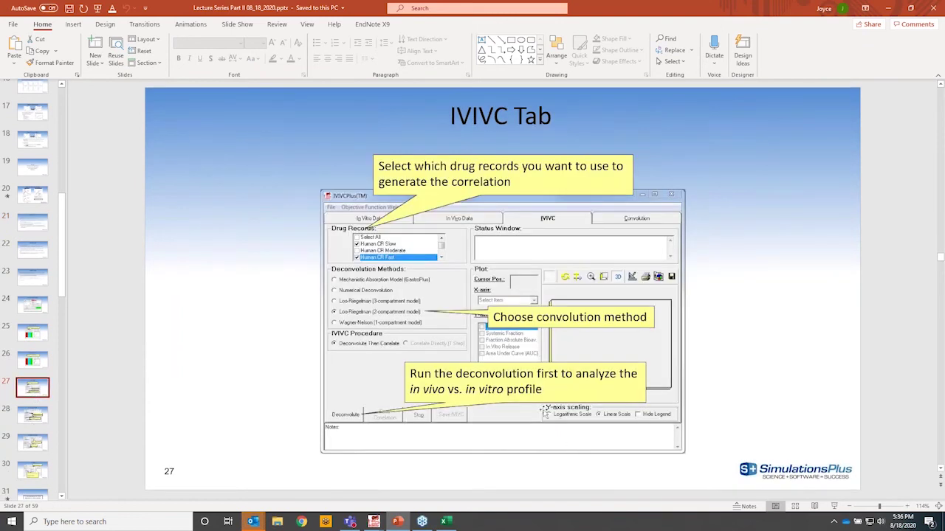
left_click(32, 441)
left_click(32, 471)
scroll(32, 413, "down", 3)
left_click(36, 426)
left_click(834, 506)
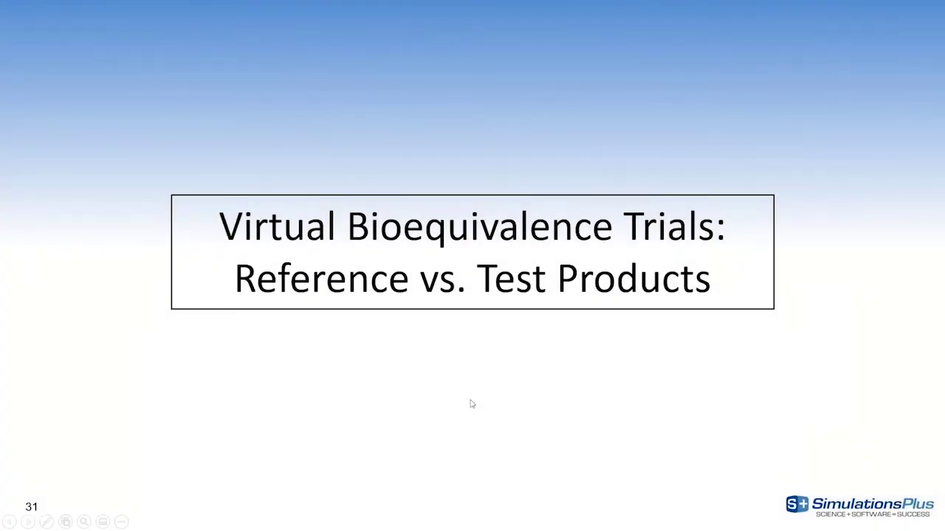
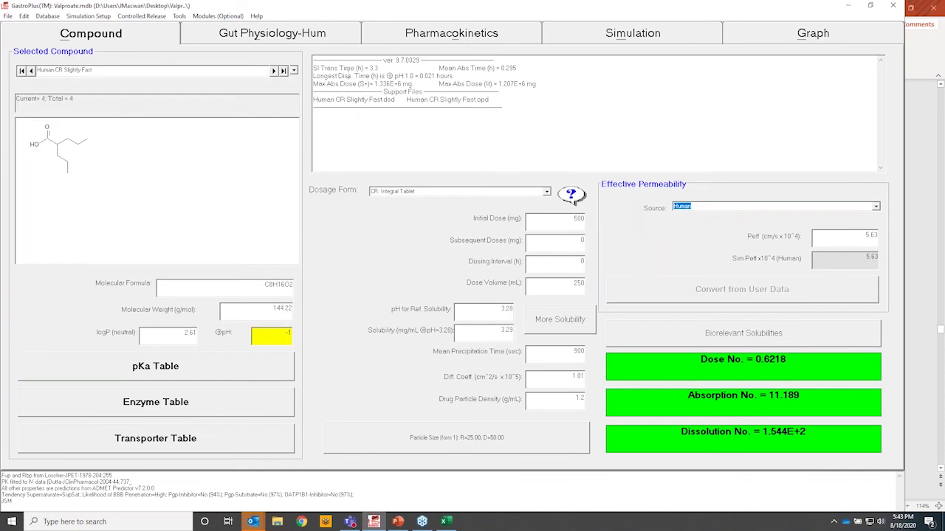
In GastroPlus, select all drug records sorted by input order and load the Human CR Test - PBPK record.
left_click(49, 17)
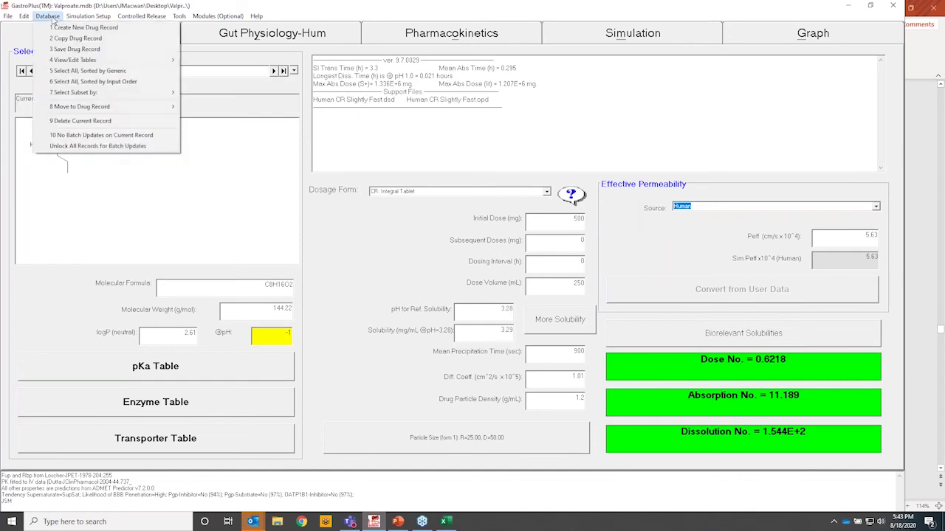
left_click(96, 83)
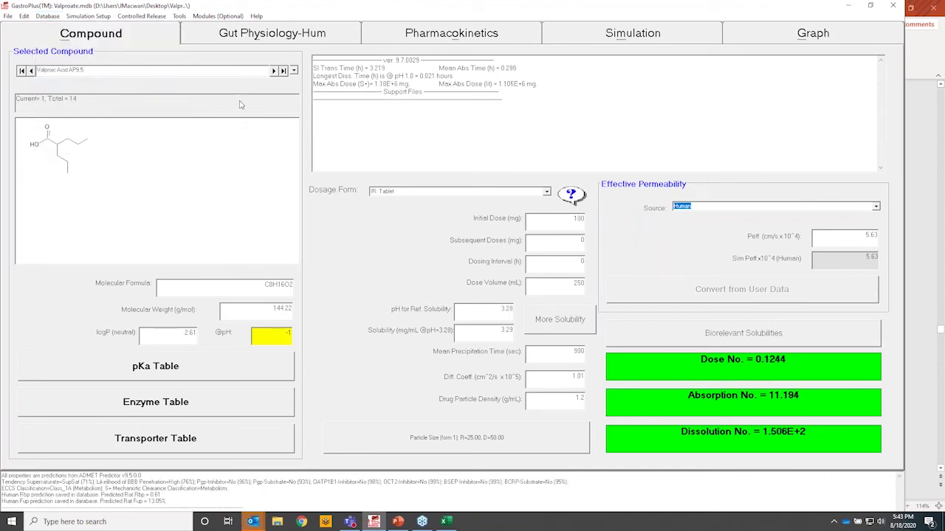
left_click(295, 71)
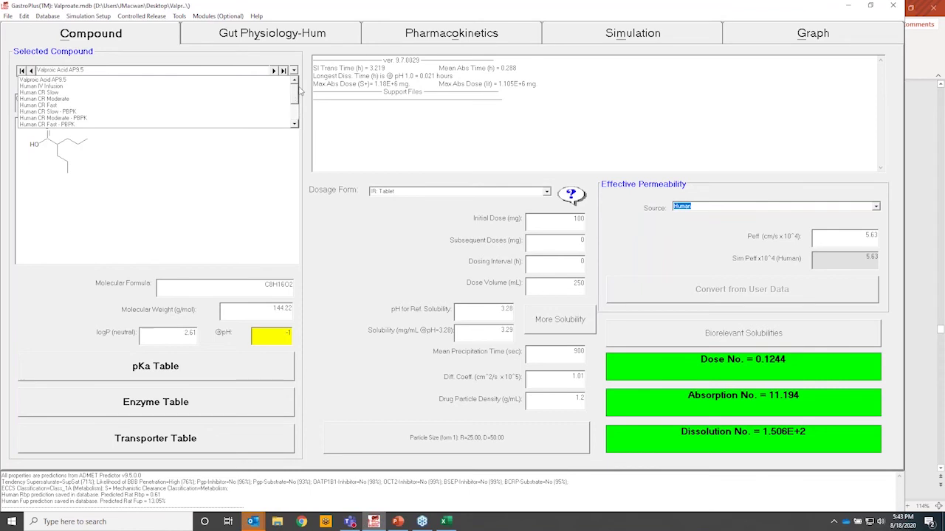
left_click(295, 124)
left_click(294, 124)
left_click(294, 124)
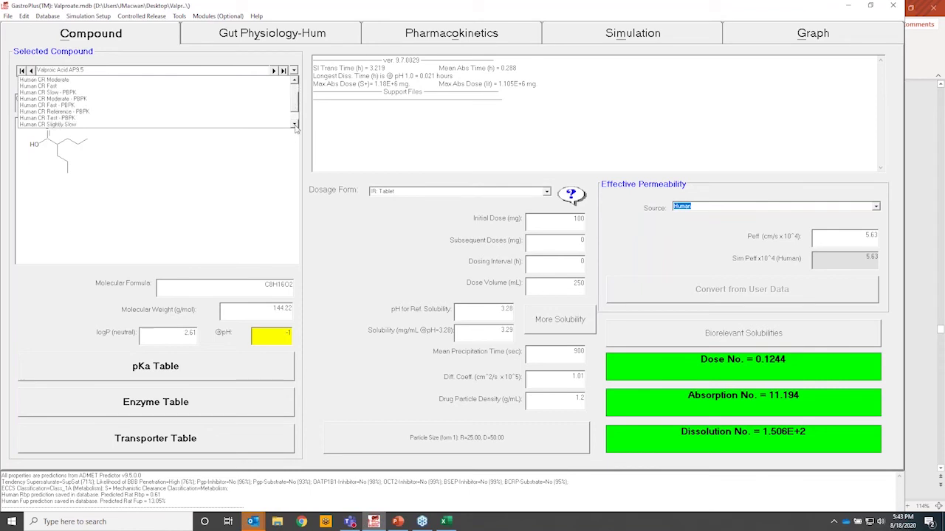
left_click(294, 123)
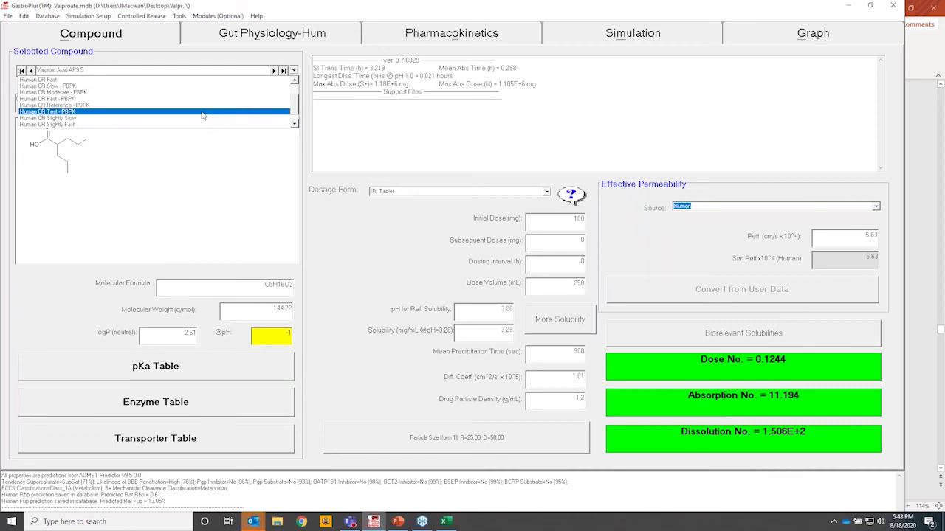
left_click(202, 111)
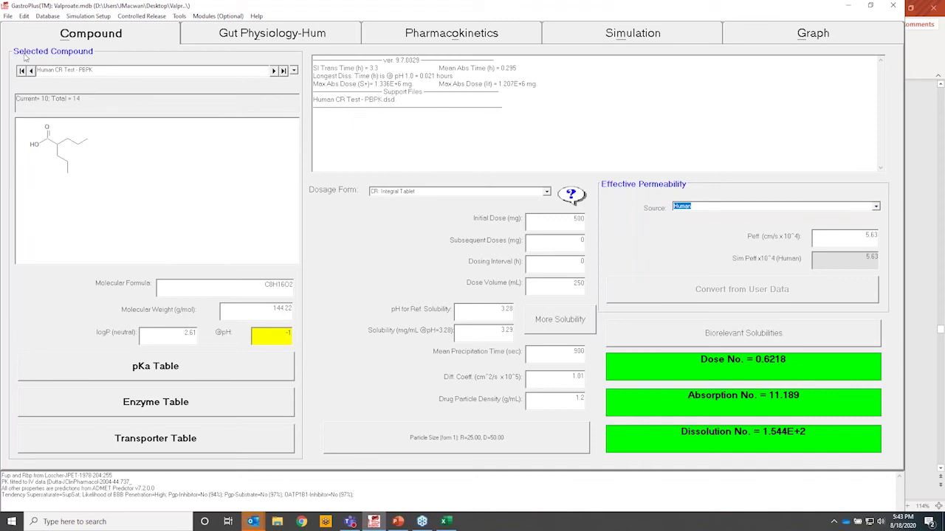
Inspect the in vitro dissolution profile of Human CR Test - PBPK, close it without changes, and point out the record name's PBPK suffix.
left_click(8, 15)
mouse_move(148, 60)
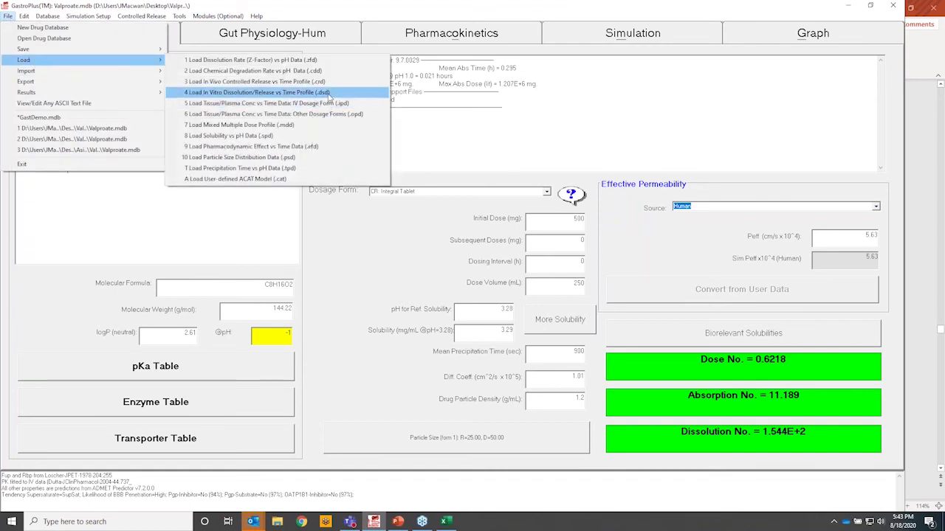
left_click(329, 94)
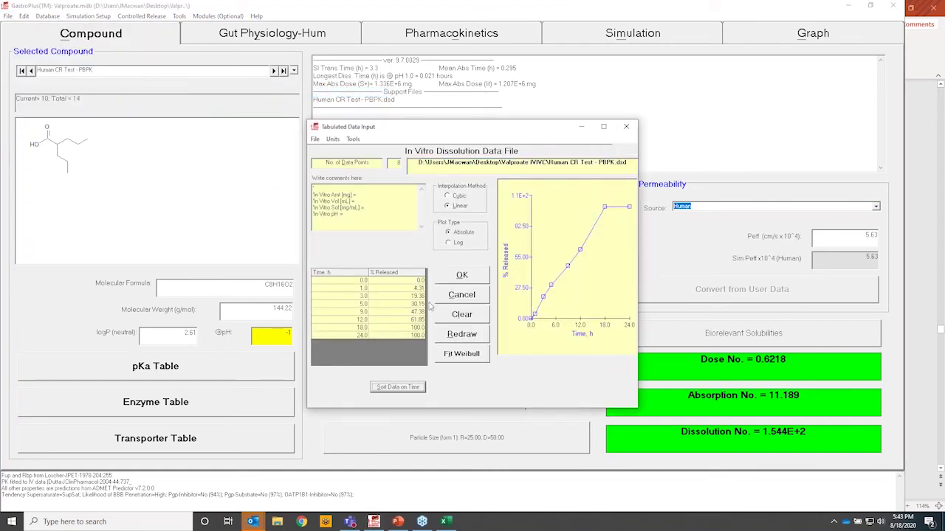
left_click(475, 299)
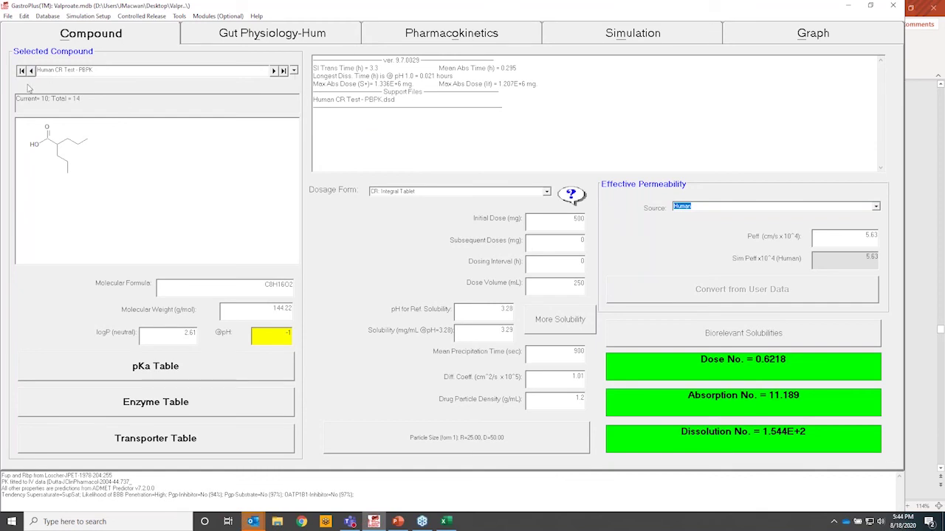
left_click_drag(95, 71, 76, 71)
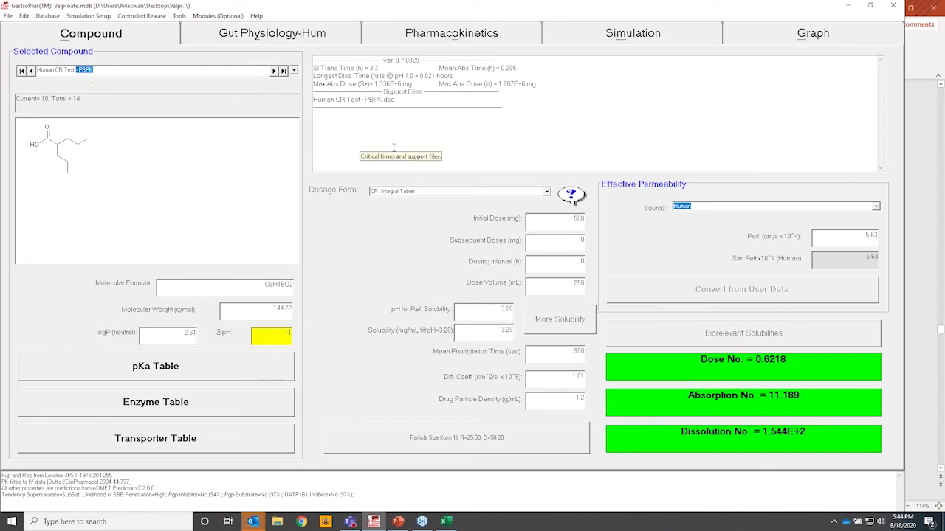
Check the PBPK pharmacokinetic model of Human CR Test - PBPK and point out its .dsd support file.
left_click(392, 33)
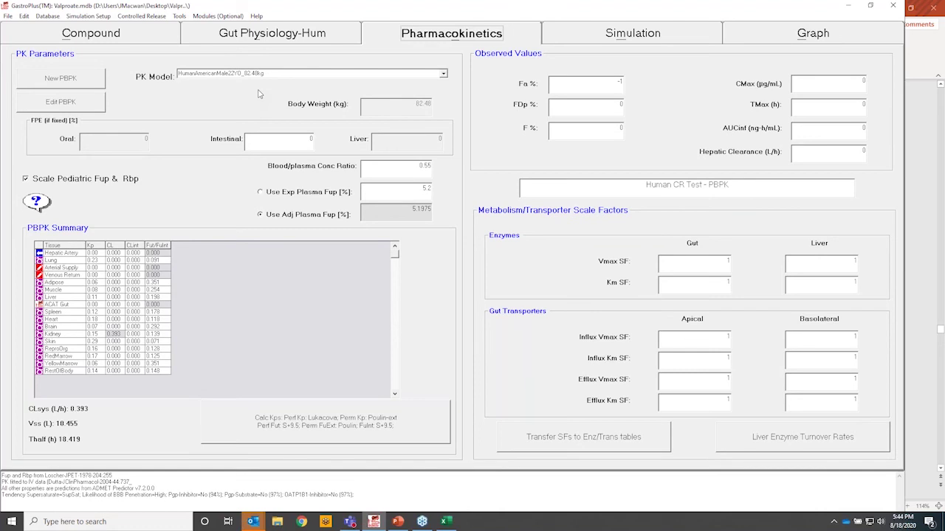
left_click(161, 37)
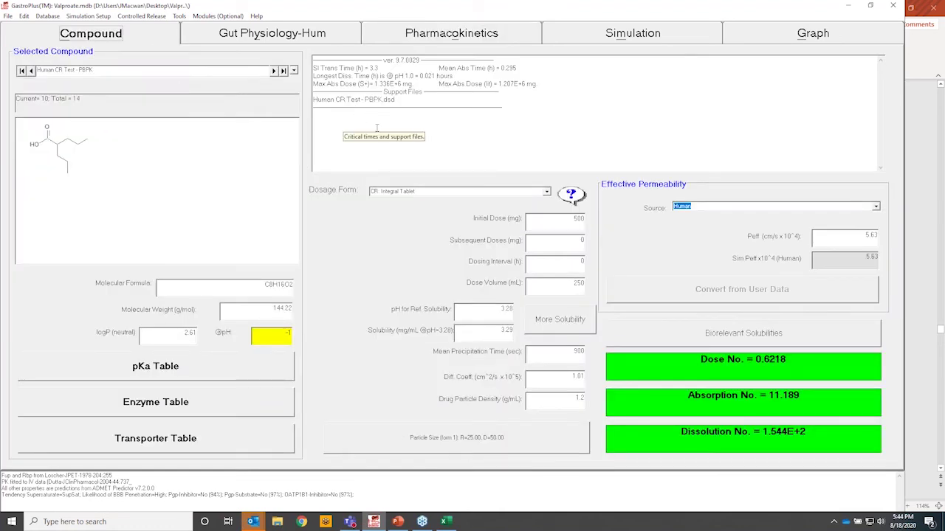
double_click(395, 99)
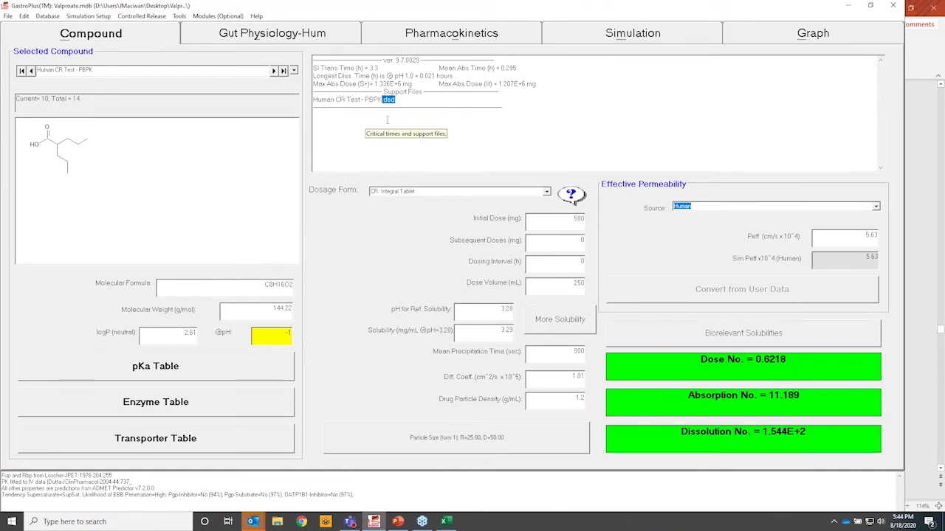
left_click(397, 123)
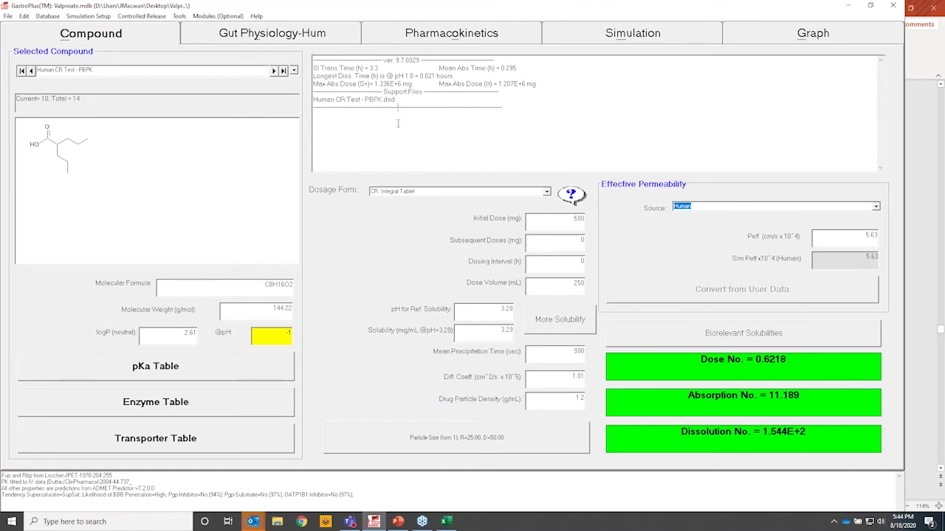
Open the record's in vivo controlled release profile and calculate it from the in vitro data using the IVIVC file Human CR Fast.ivc.
left_click(7, 16)
mouse_move(33, 62)
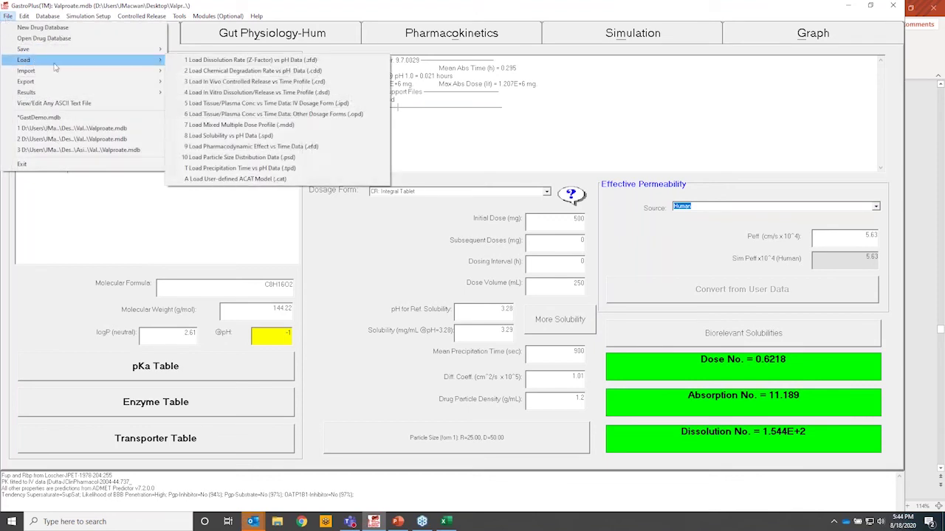
left_click(330, 83)
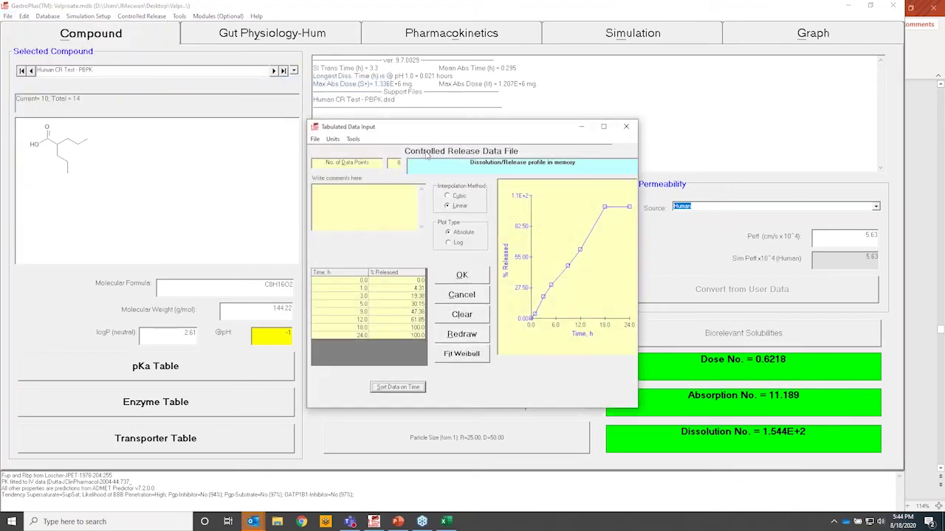
left_click(355, 139)
left_click(385, 162)
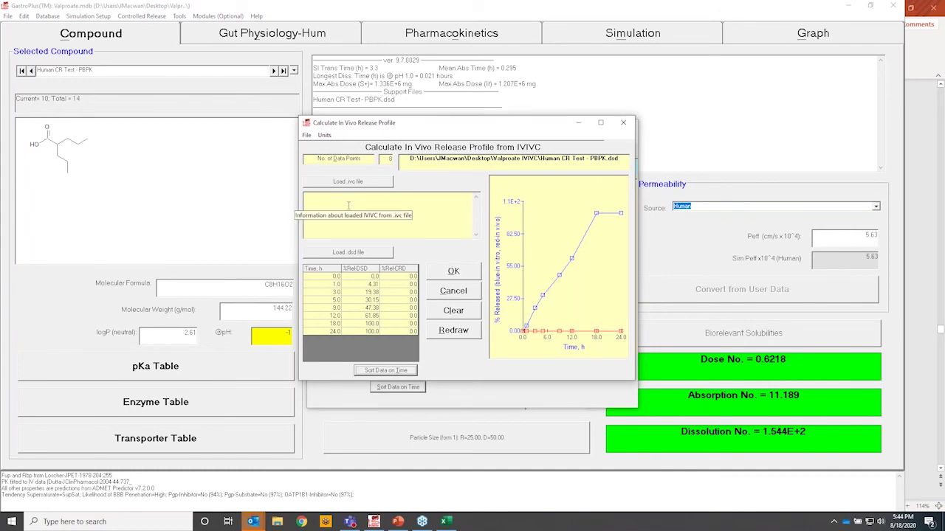
left_click(361, 185)
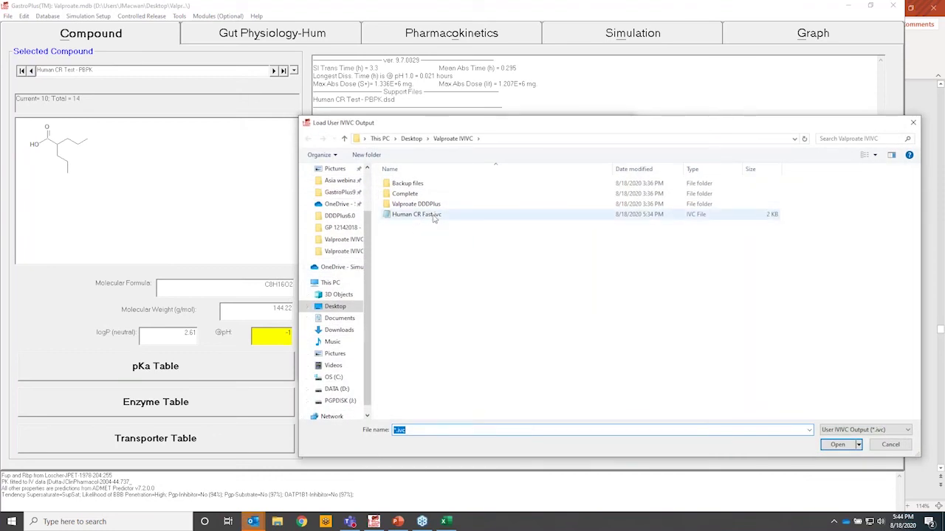
left_click(434, 216)
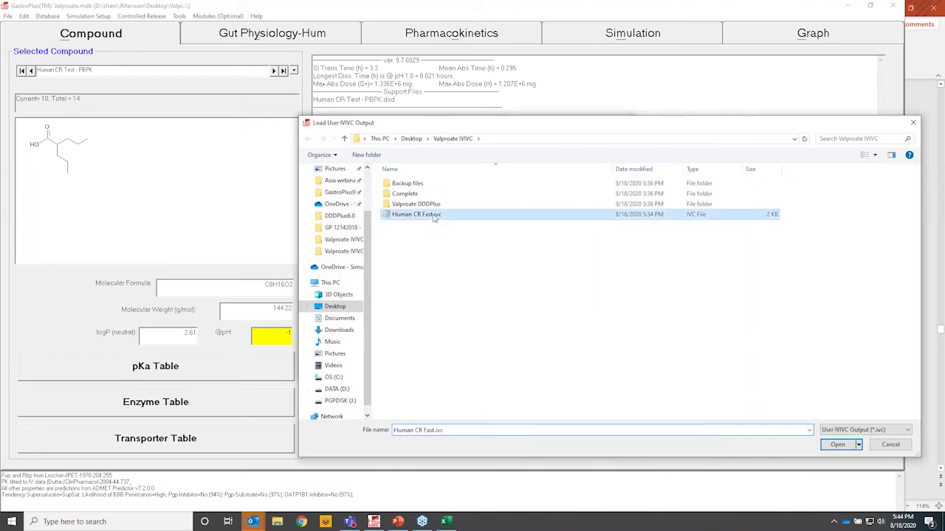
left_click(836, 445)
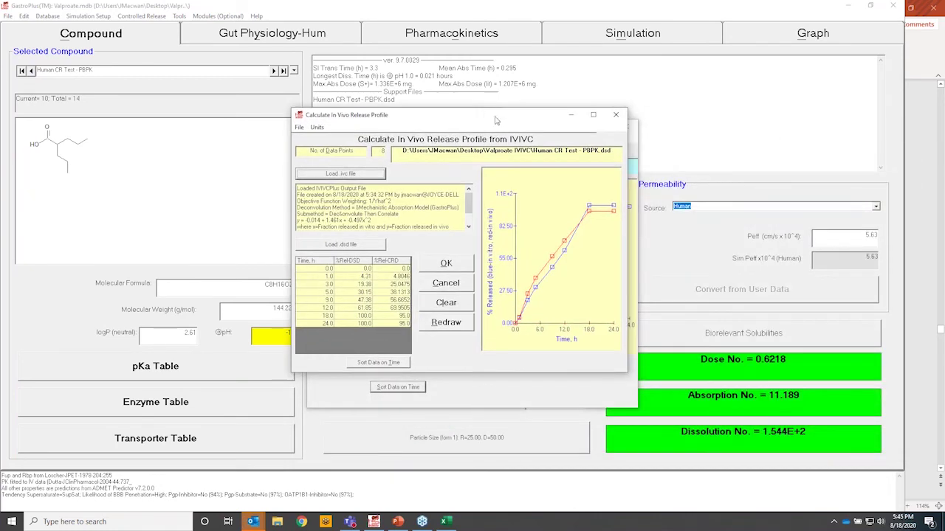
Enlarge the IVIVC calculation to examine the second-order polynomial equation, restore its size, and accept the calculated in vivo release profile.
left_click(593, 114)
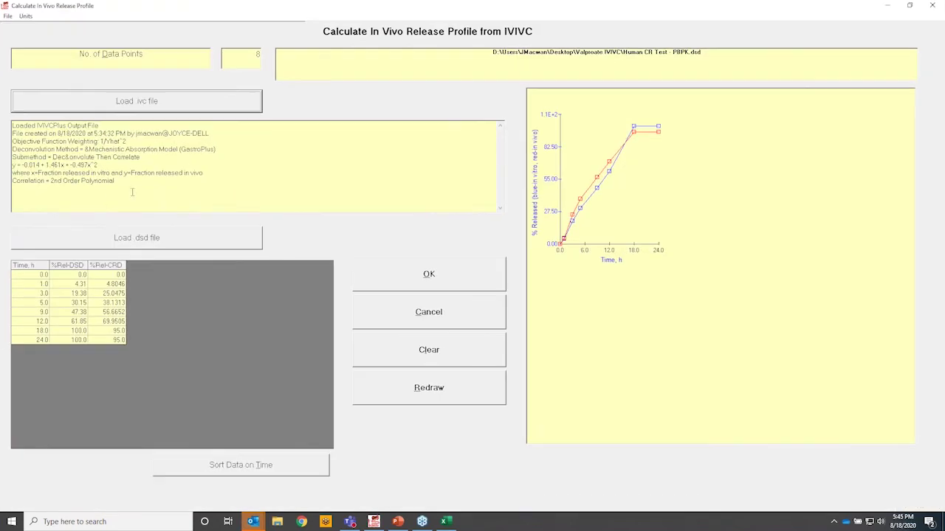
left_click_drag(14, 166, 96, 166)
left_click(104, 165)
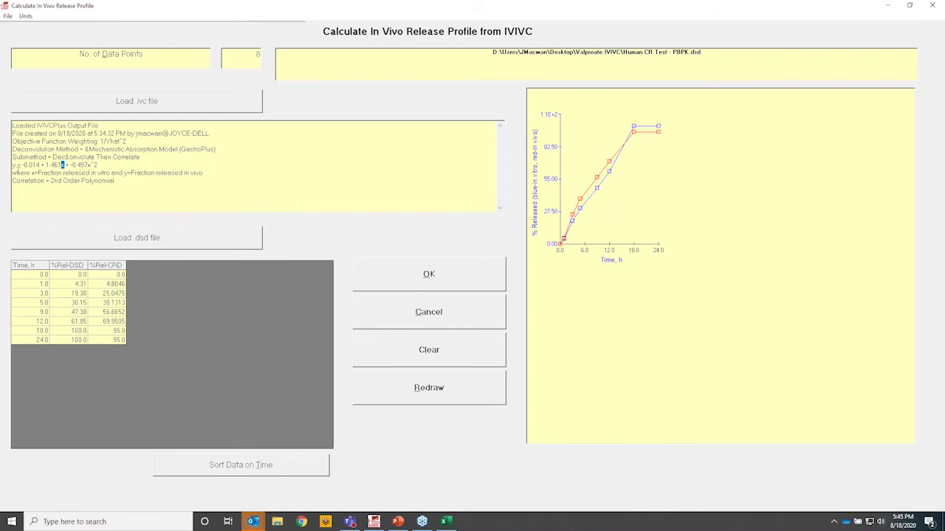
double_click(14, 166)
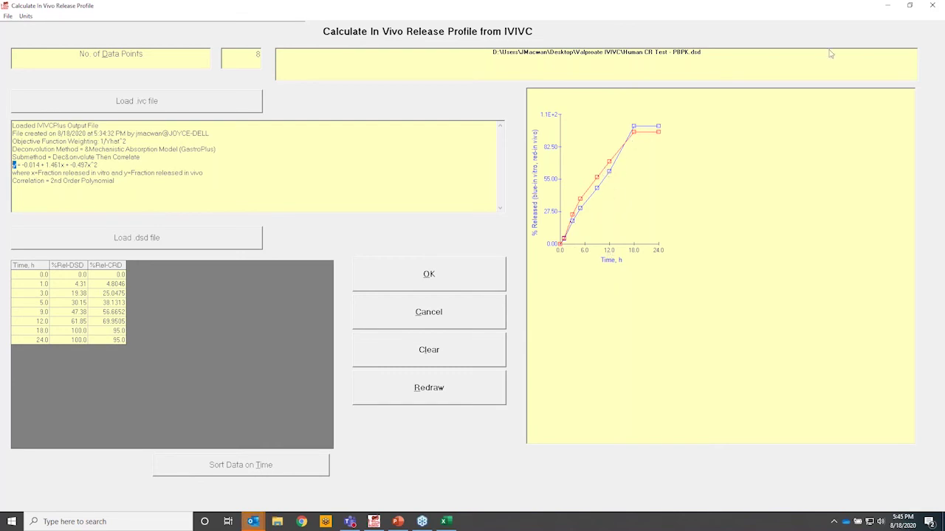
left_click(910, 6)
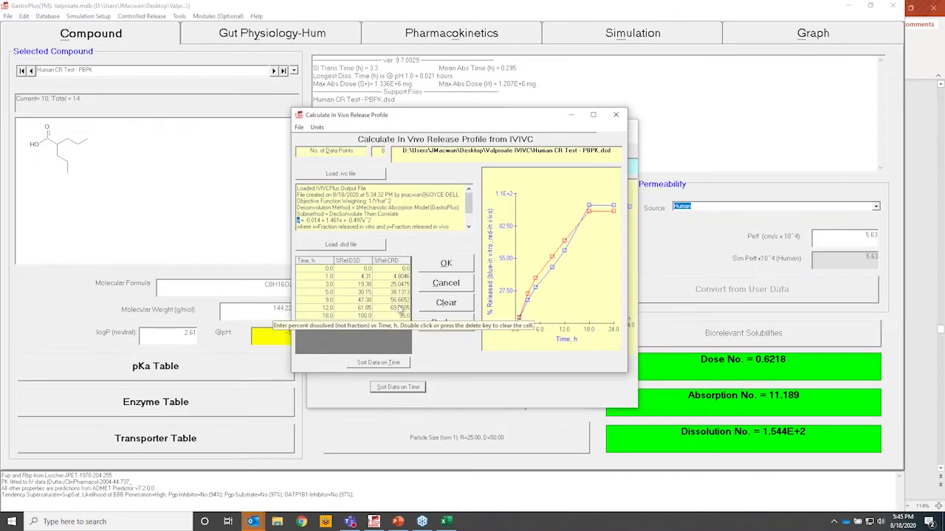
left_click(445, 265)
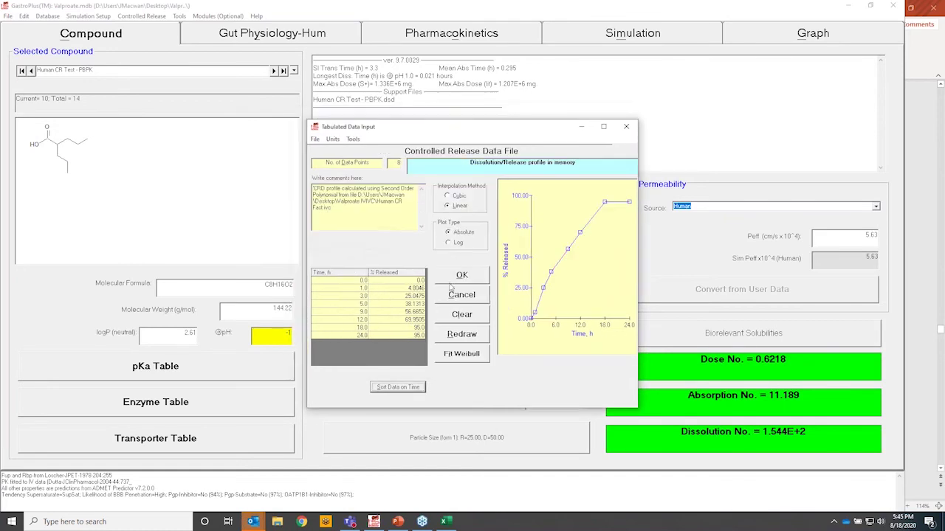
Fit a single Weibull function to the calculated release profile, starting from initial estimates, and accept the fit.
left_click_drag(499, 135, 535, 129)
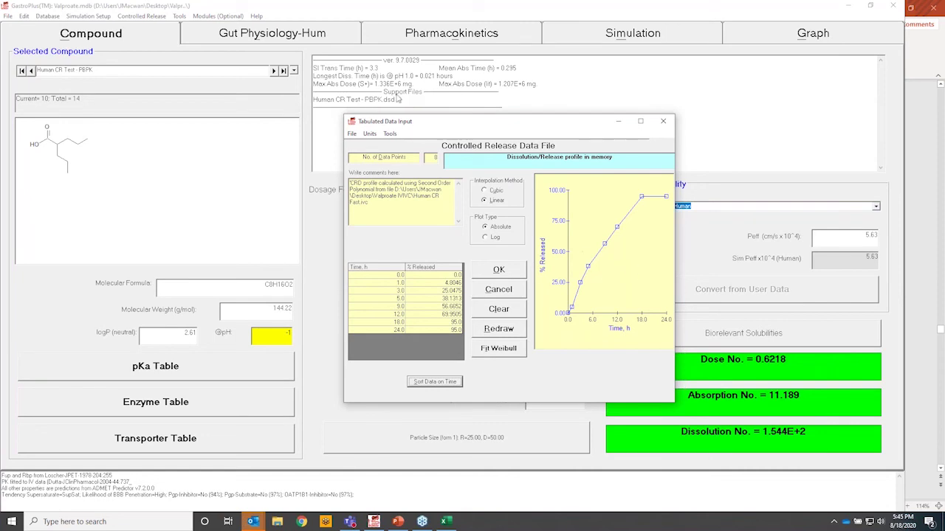
left_click_drag(547, 122, 517, 121)
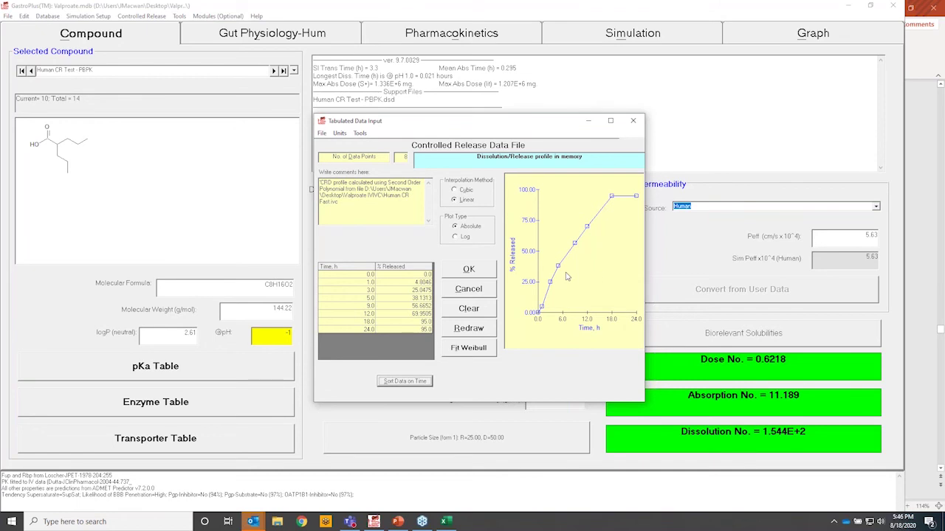
left_click(468, 348)
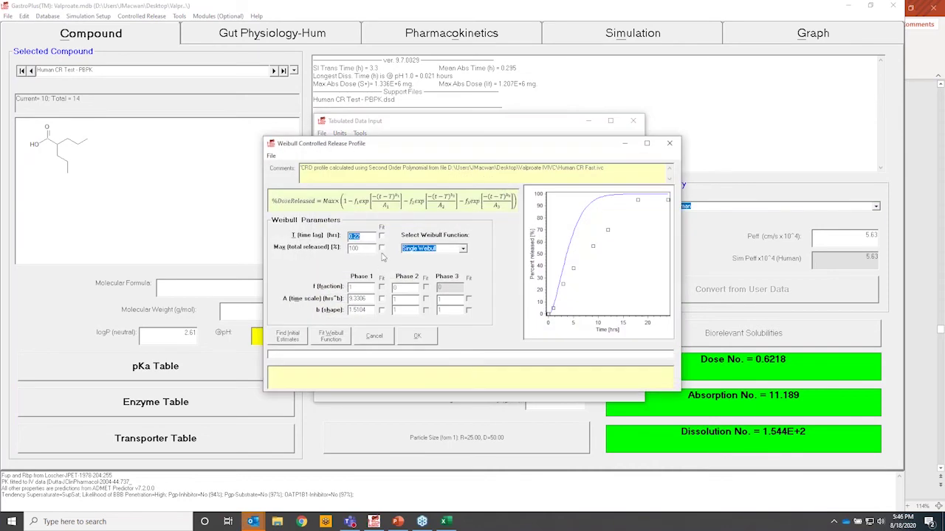
left_click(290, 337)
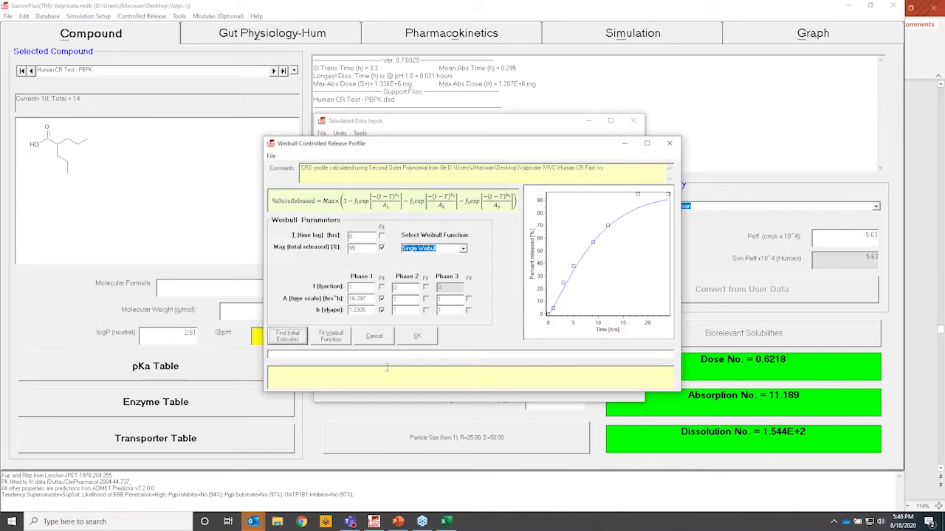
left_click(342, 341)
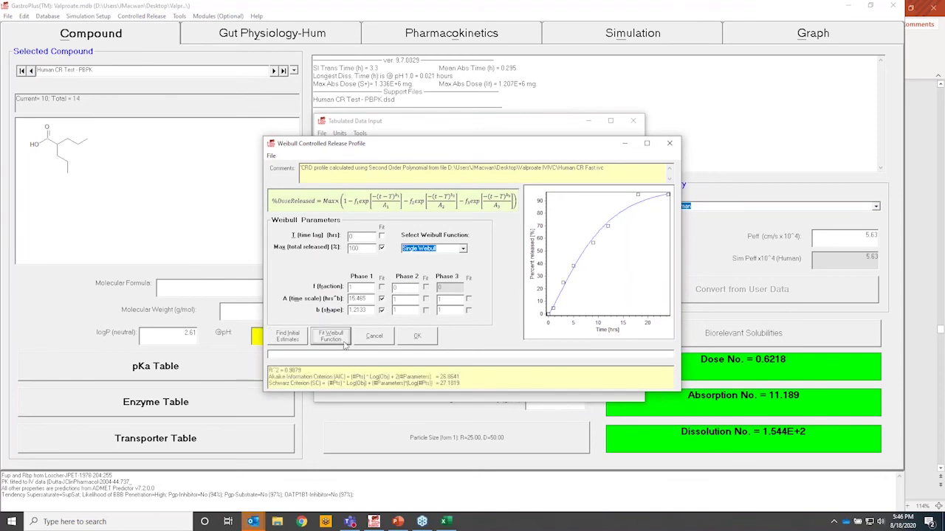
left_click(416, 337)
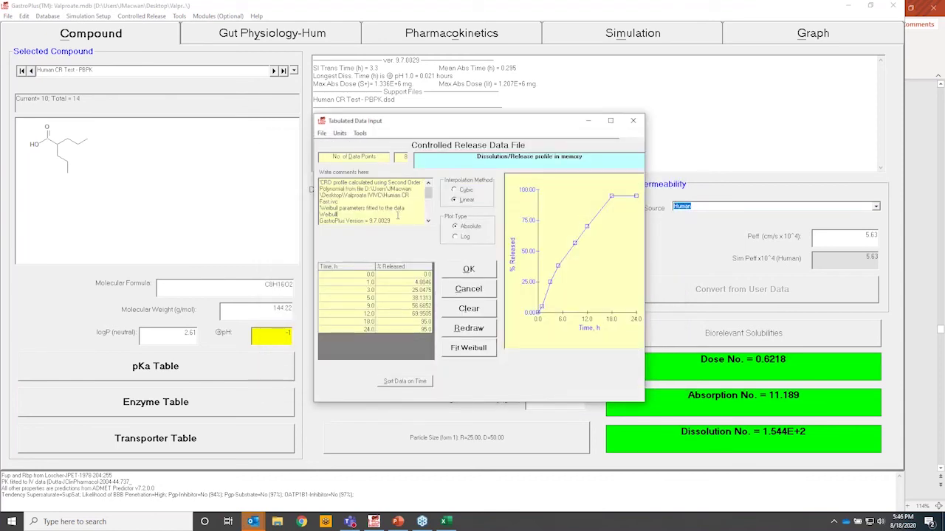
Review the Weibull parameters in the comments, save the profile as Human CR Test - PBPK.crd, and point out the .crd support file.
left_click_drag(319, 189, 384, 219)
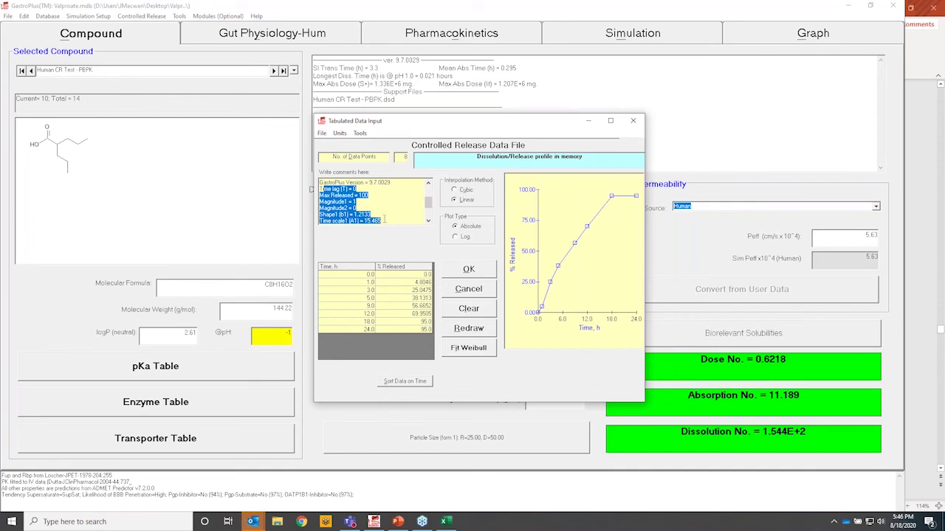
left_click(389, 204)
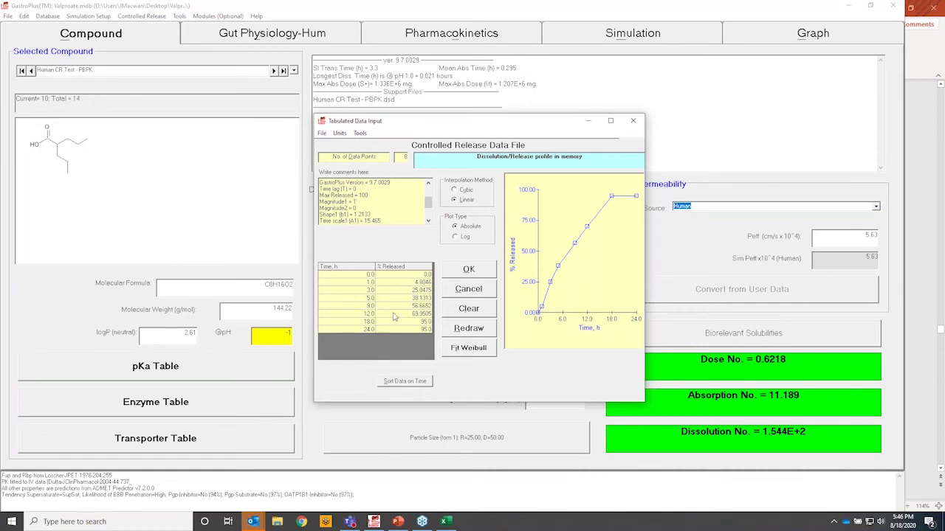
left_click(322, 133)
left_click(334, 163)
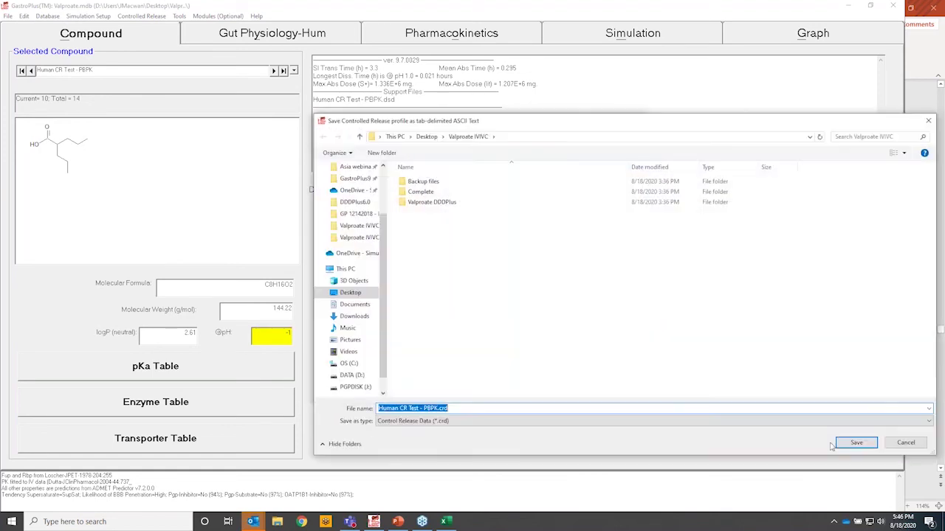
left_click(854, 446)
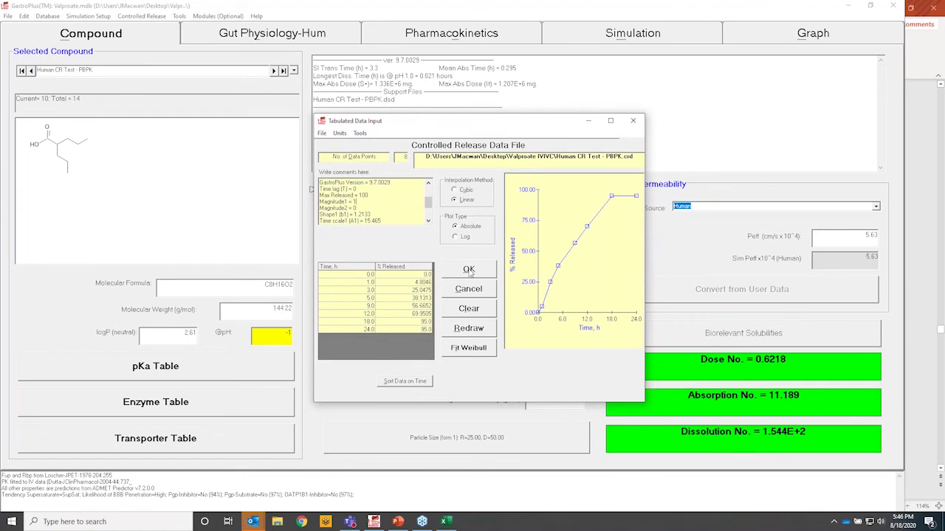
left_click(469, 271)
double_click(388, 99)
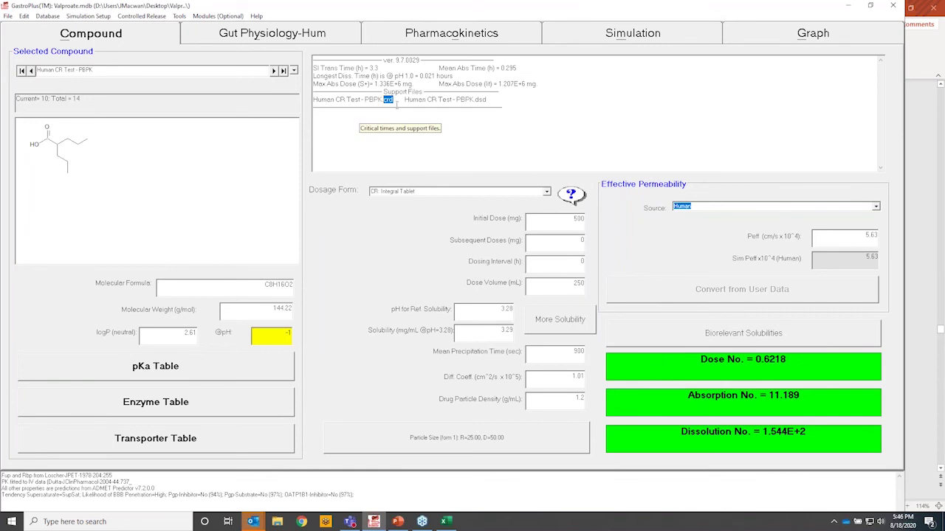
left_click(396, 103)
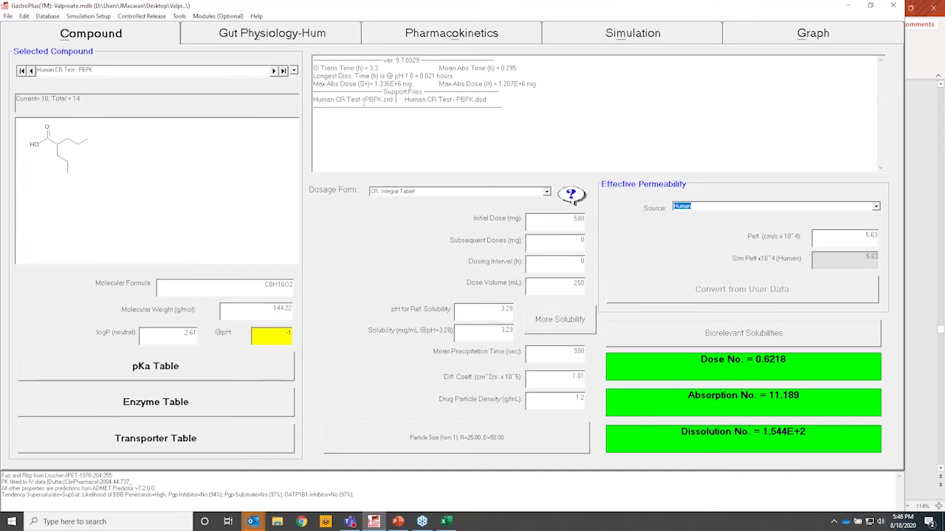
Run a single 72 h simulation of Human CR Test - PBPK using the Weibull parameters from its .crd file.
left_click(626, 36)
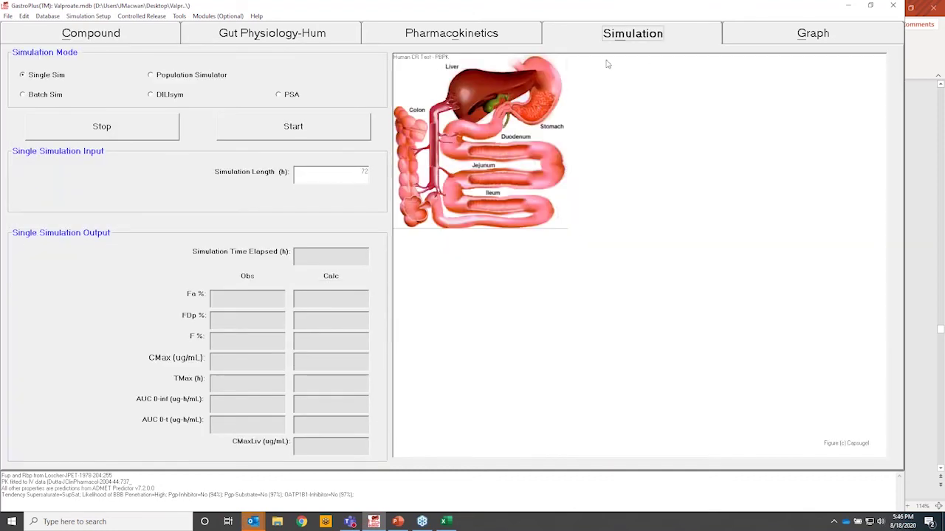
left_click(279, 131)
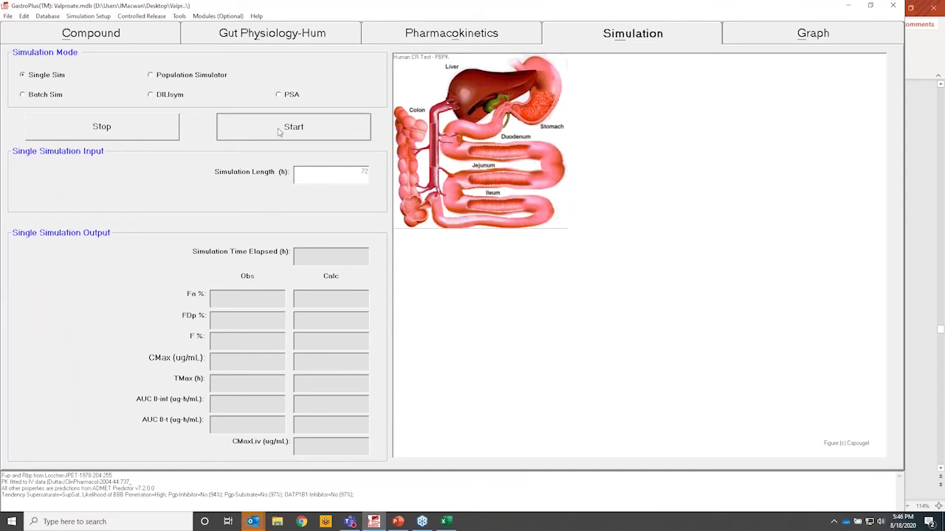
left_click_drag(520, 166, 554, 130)
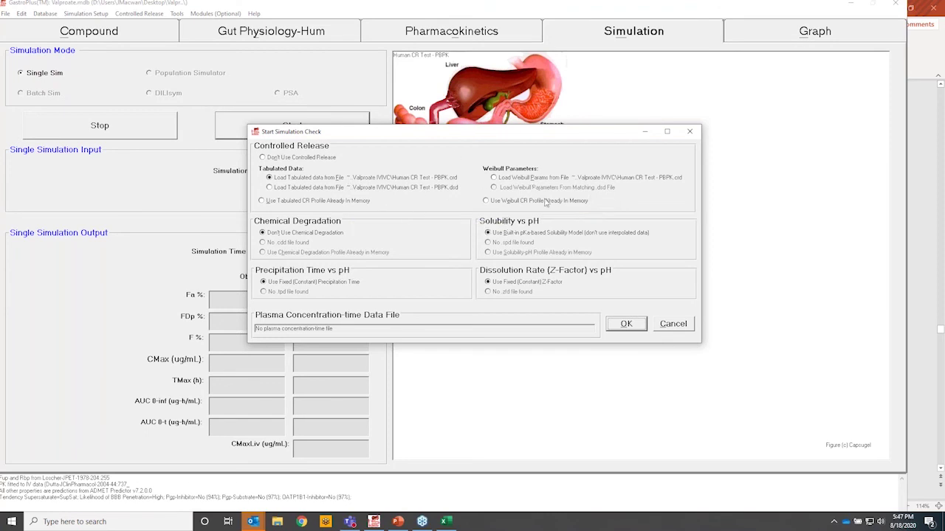
left_click(494, 178)
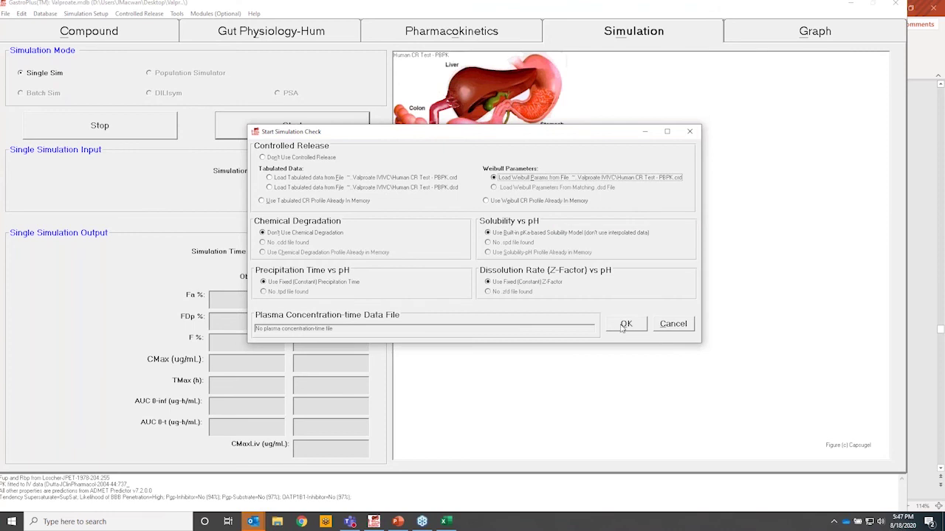
left_click(626, 323)
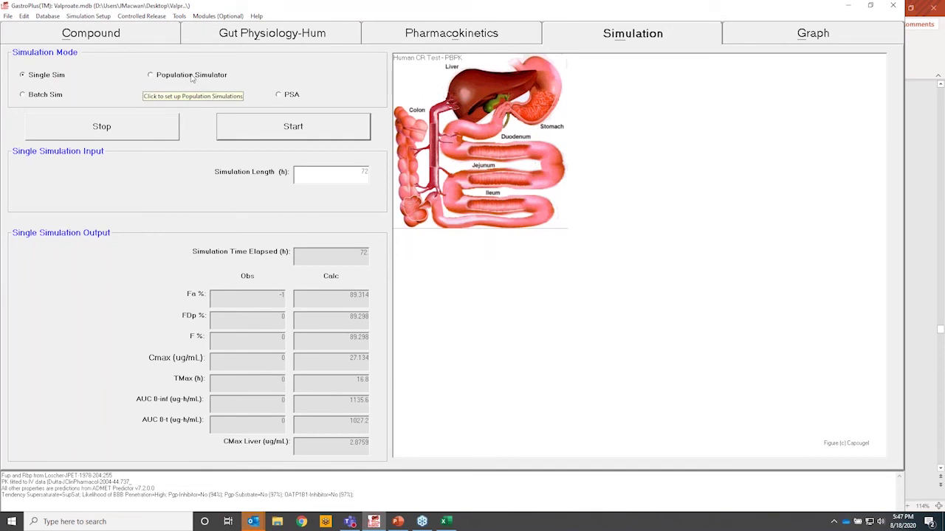
Set up a population simulation for Human CR Test - PBPK with 75 output data points per subject and accept the parameter table.
left_click(188, 80)
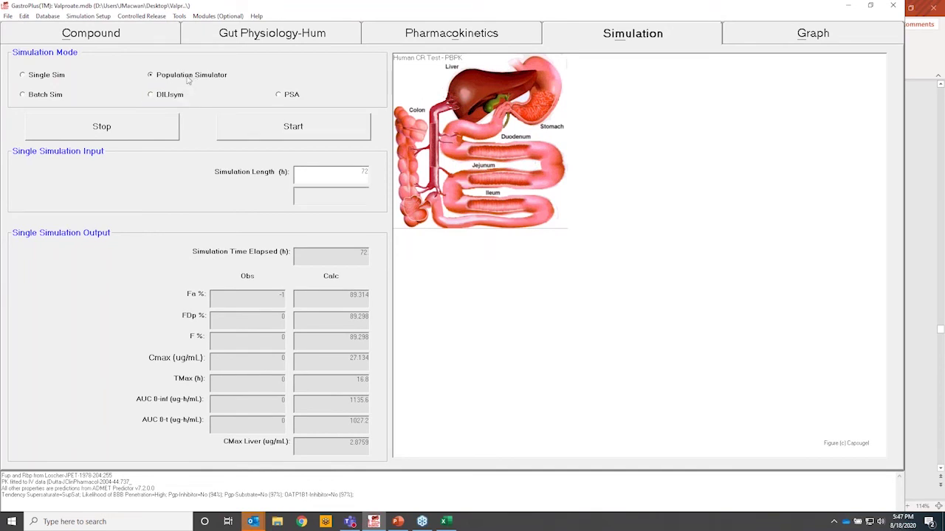
left_click_drag(534, 45, 450, 43)
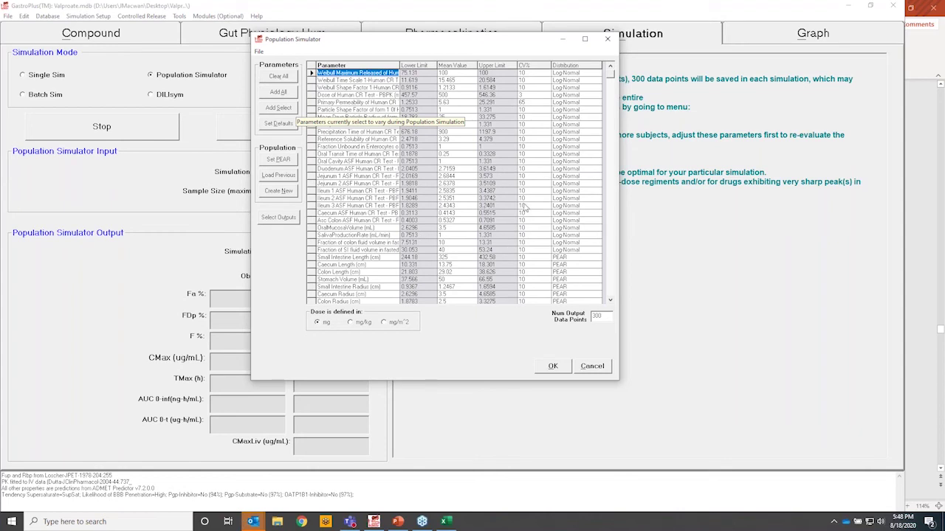
left_click(600, 316)
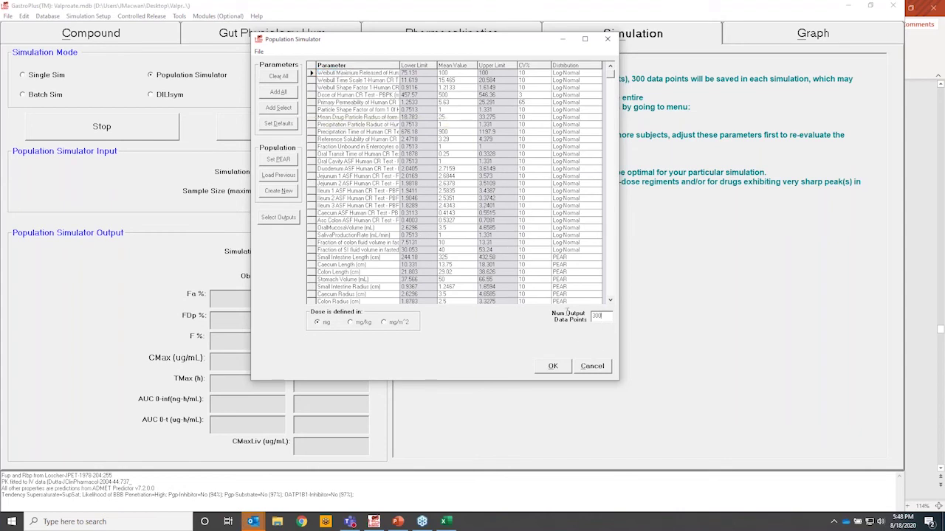
double_click(597, 316)
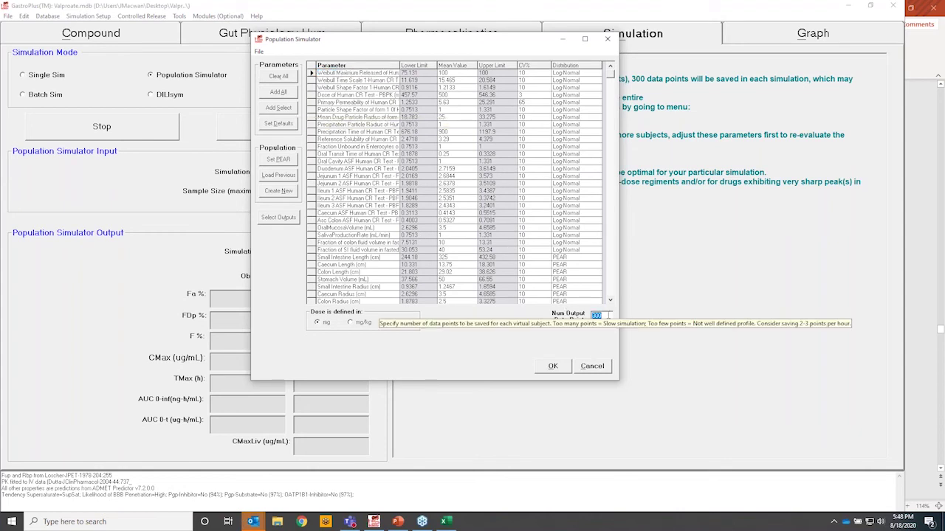
type("75")
left_click(553, 366)
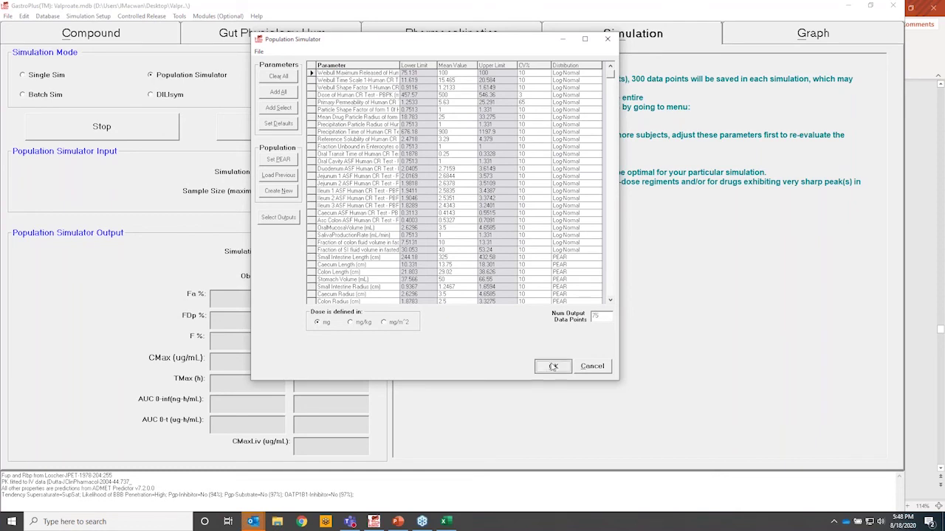
Review the sample population and health status options in the PEAR settings, keeping American, Healthy and 50% male.
left_click_drag(264, 86, 346, 83)
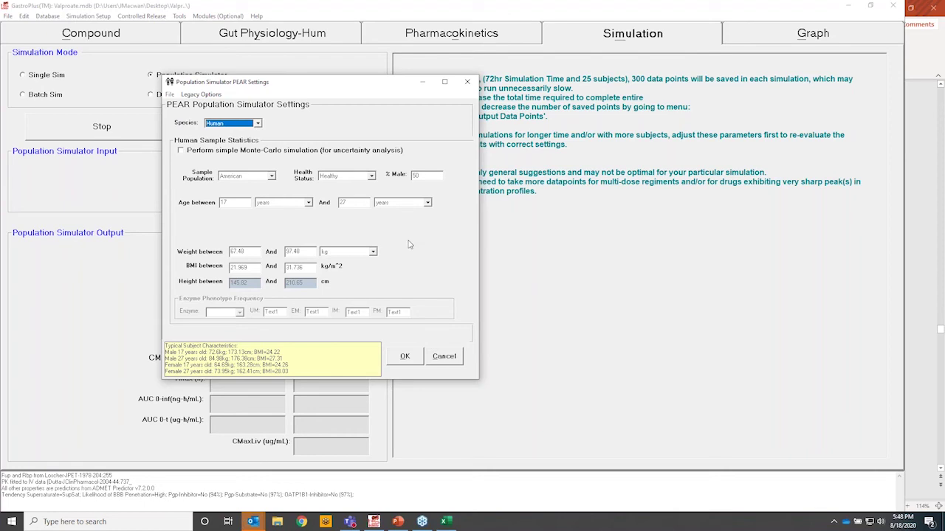
left_click(272, 177)
left_click(272, 177)
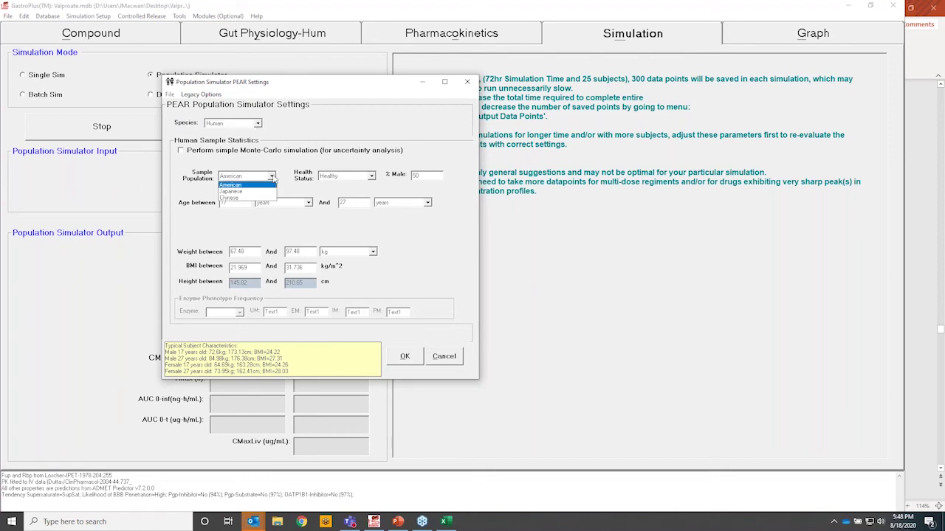
left_click(272, 178)
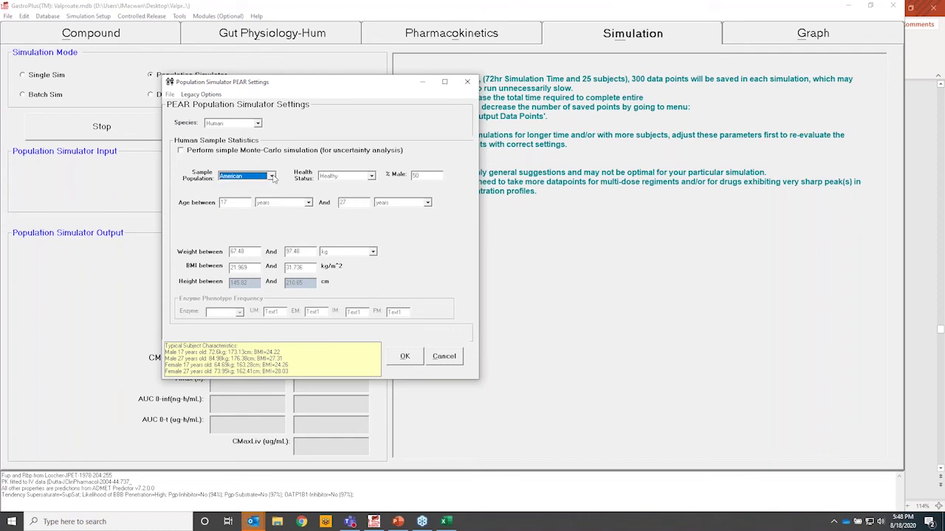
left_click(371, 177)
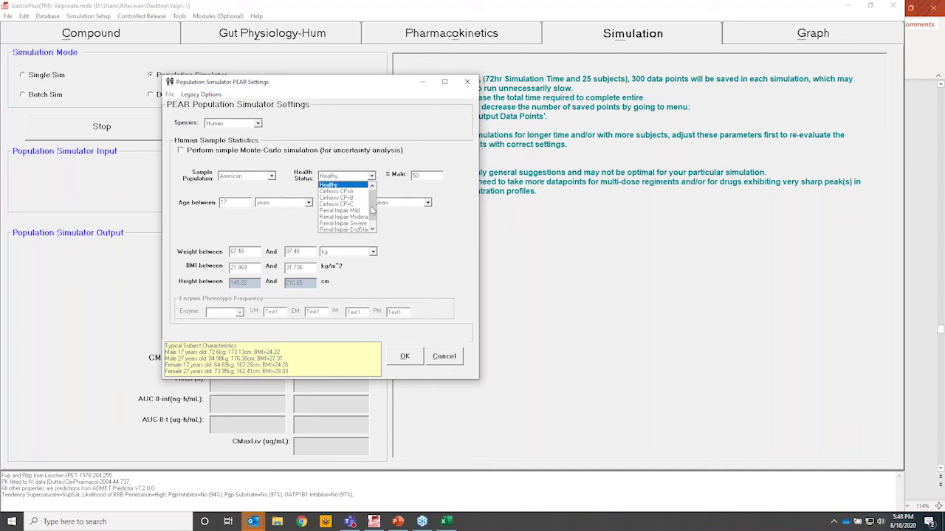
scroll(373, 221, "down", 1)
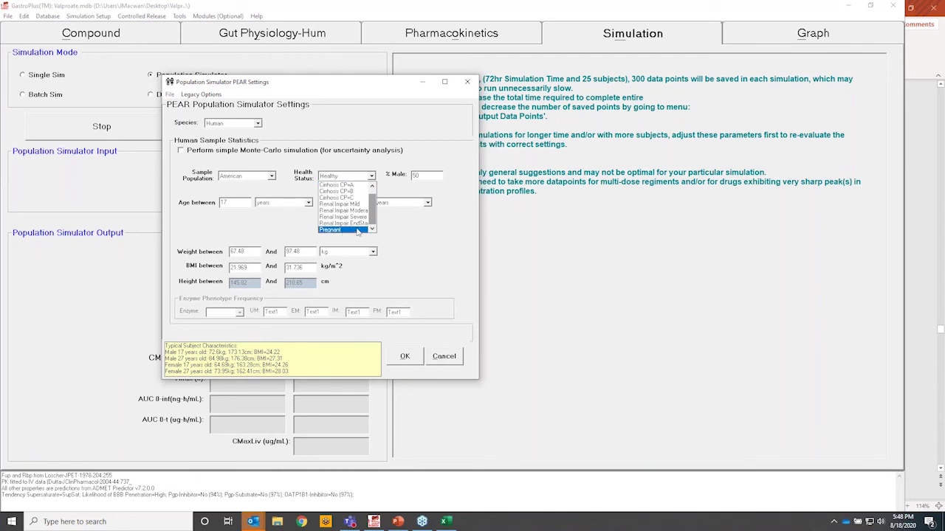
left_click_drag(372, 221, 379, 190)
left_click(396, 188)
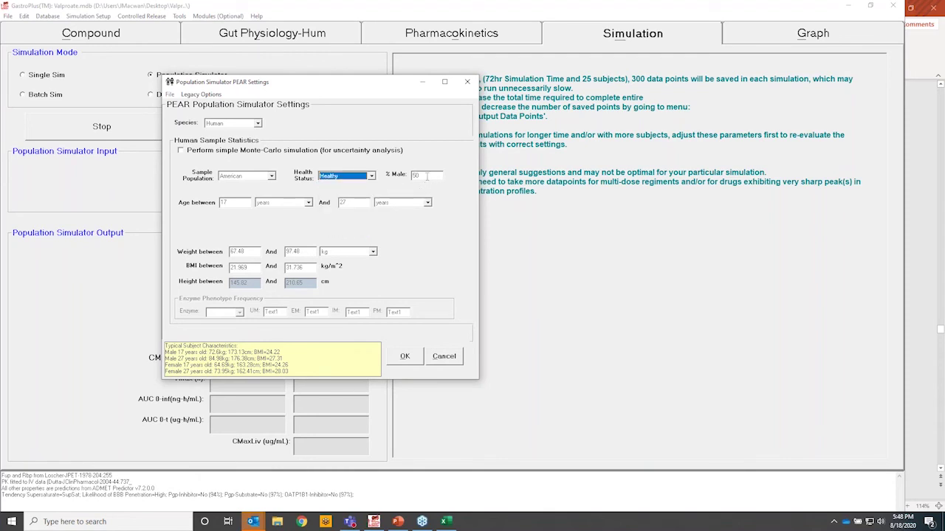
left_click(426, 176)
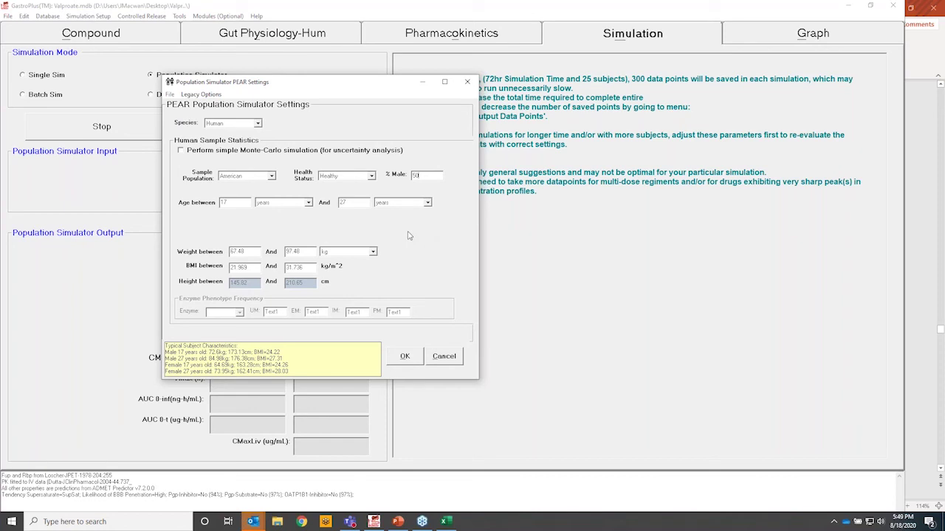
Set the virtual subjects' age range to 21 to 40 years and accept the PEAR settings.
left_click_drag(230, 202, 210, 200)
type("21")
key("Tab")
type("40")
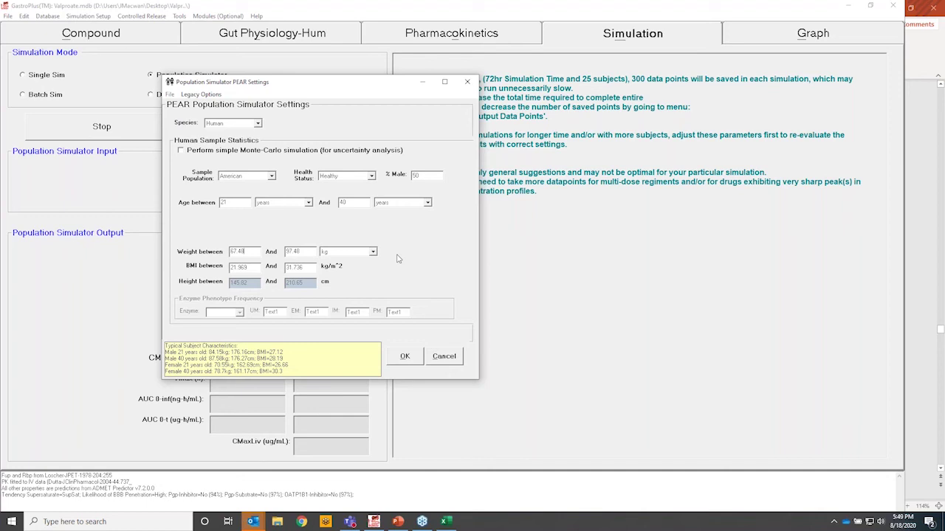
left_click(404, 357)
Run the 72 h population simulation with a sample size of 12, saving the output as Human CR Test - PBPK-12Subjects.stc.
left_click_drag(357, 193, 385, 194)
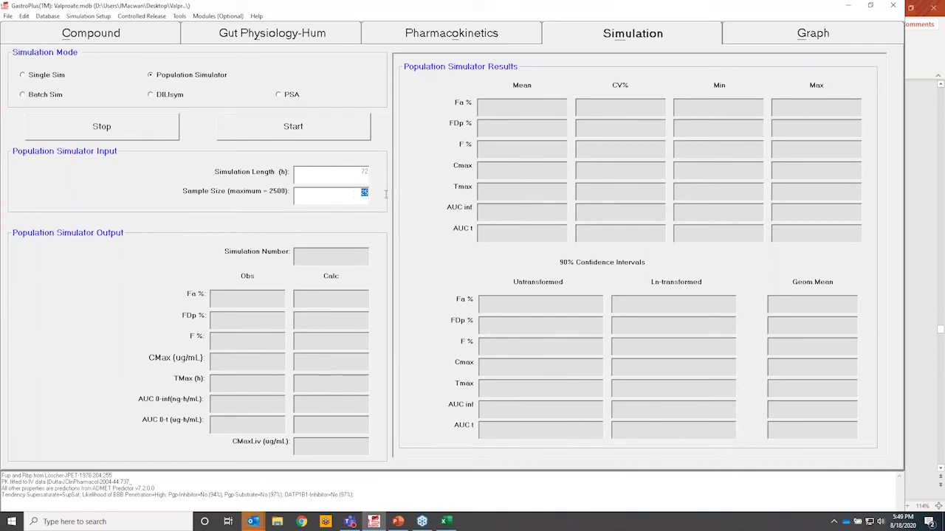
type("12")
left_click(324, 136)
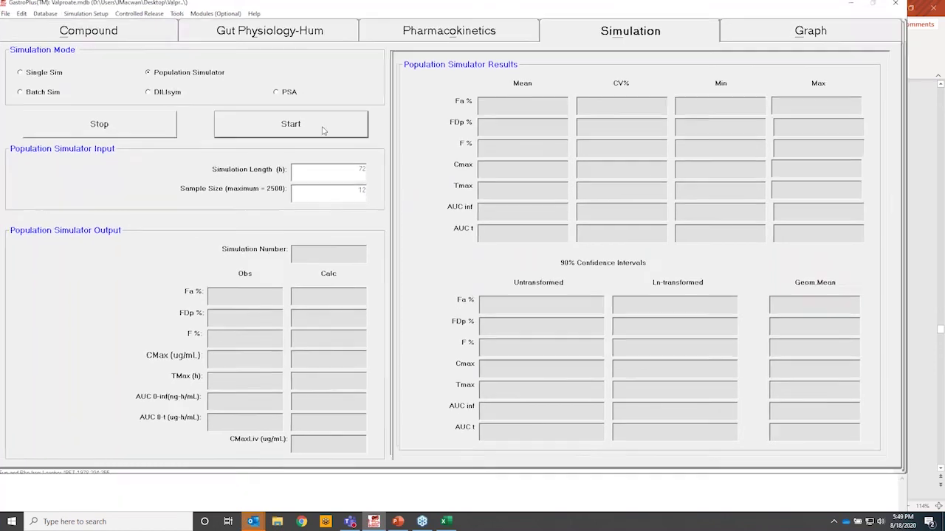
left_click(544, 348)
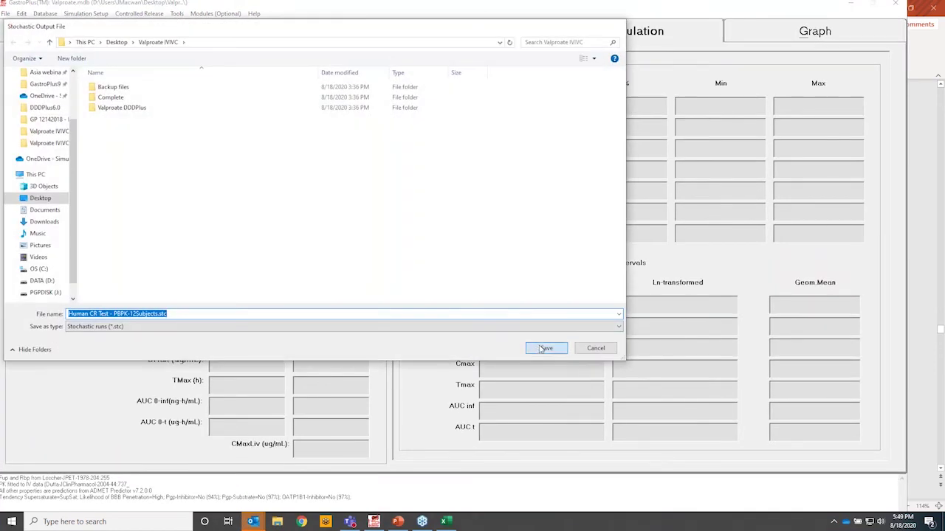
left_click(517, 299)
left_click(544, 292)
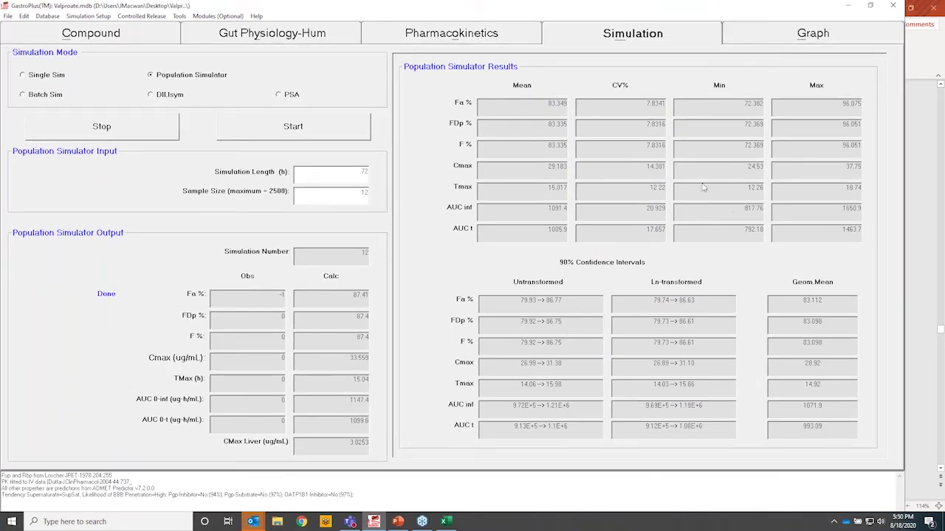
Plot the population simulation's plasma concentration profile, examine it with probability contours shown, and close the plot.
left_click(754, 33)
left_click(124, 77)
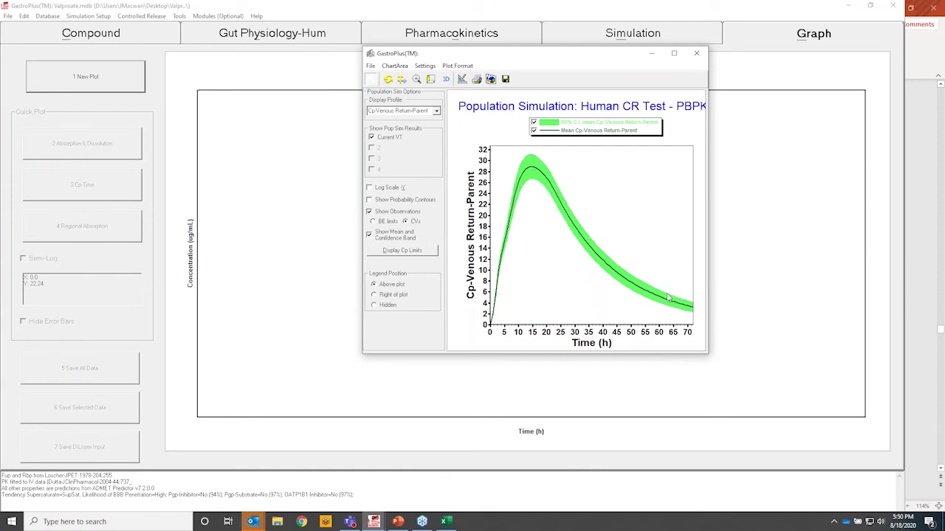
left_click(410, 204)
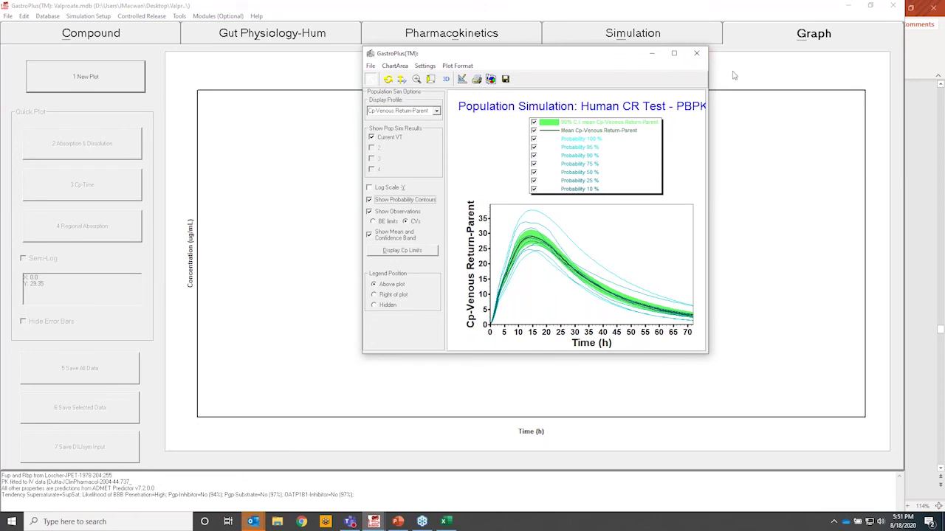
left_click(699, 55)
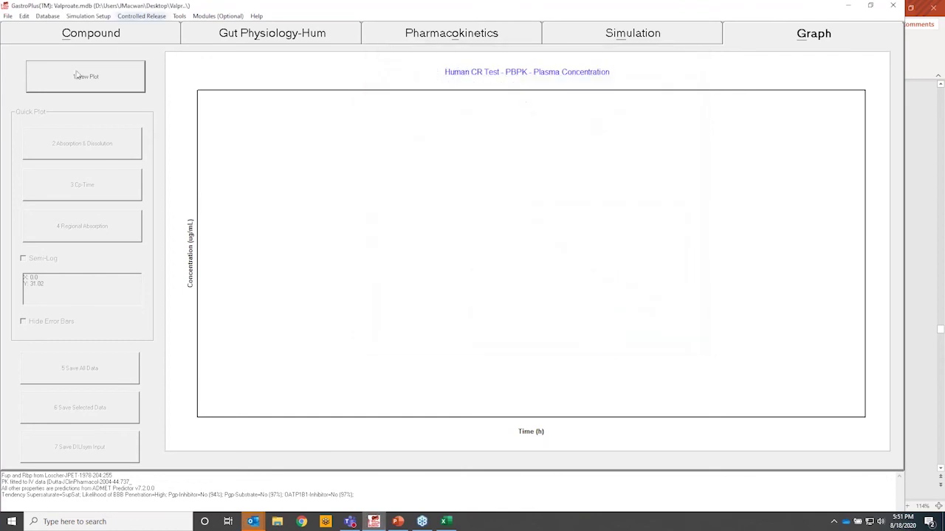
Switch to the Human CR Reference - PBPK record and point out its .dsd and .opd support files.
left_click(140, 39)
left_click(292, 71)
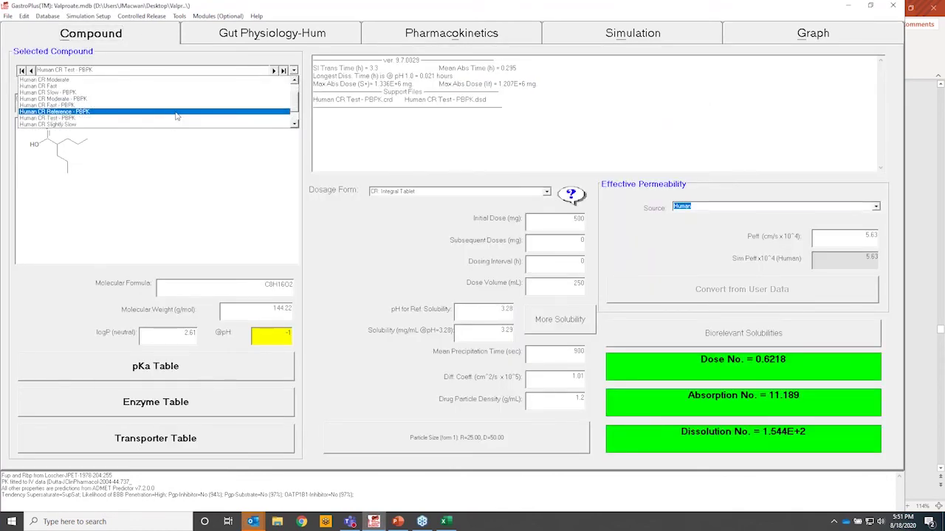
left_click(177, 111)
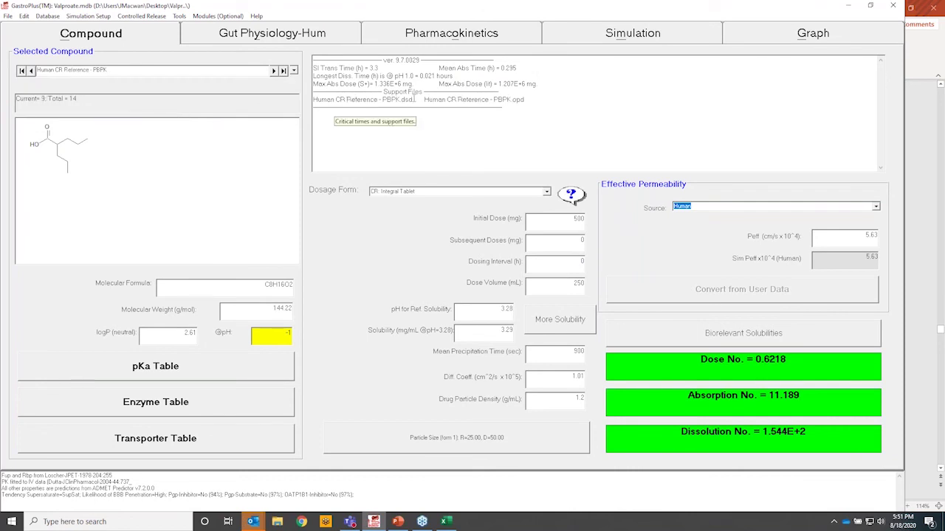
left_click_drag(414, 98, 403, 99)
left_click_drag(524, 99, 519, 99)
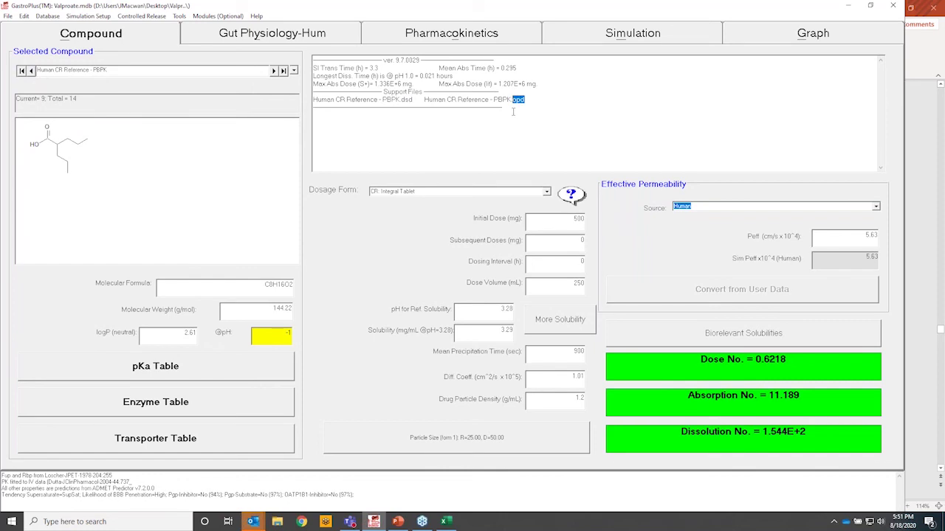
left_click(434, 99)
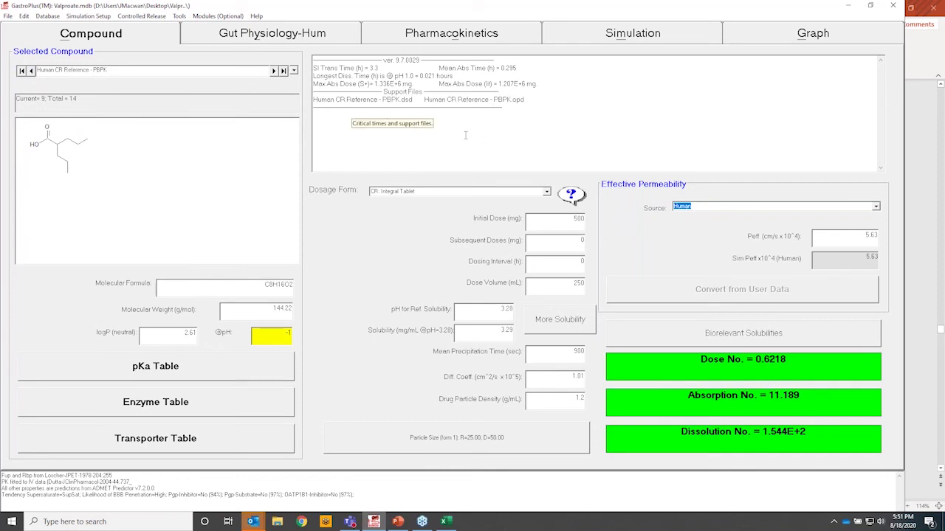
double_click(407, 99)
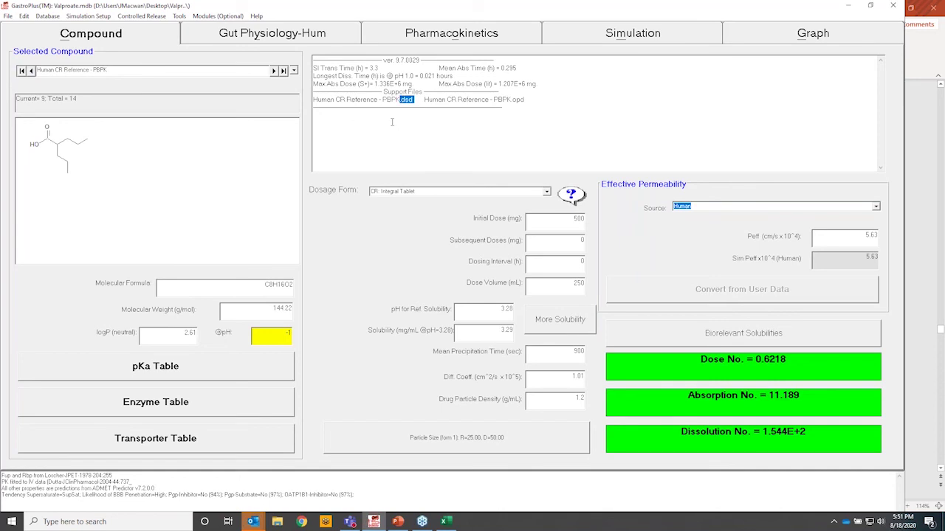
Calculate the reference product's in vivo release profile from its in vitro dissolution data using Human CR Fast.ivc, and accept it.
left_click(8, 16)
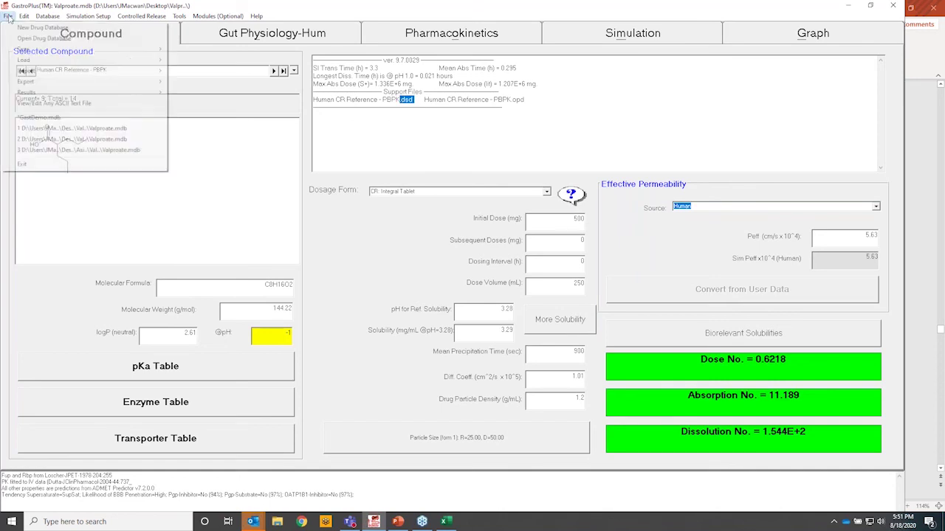
mouse_move(29, 60)
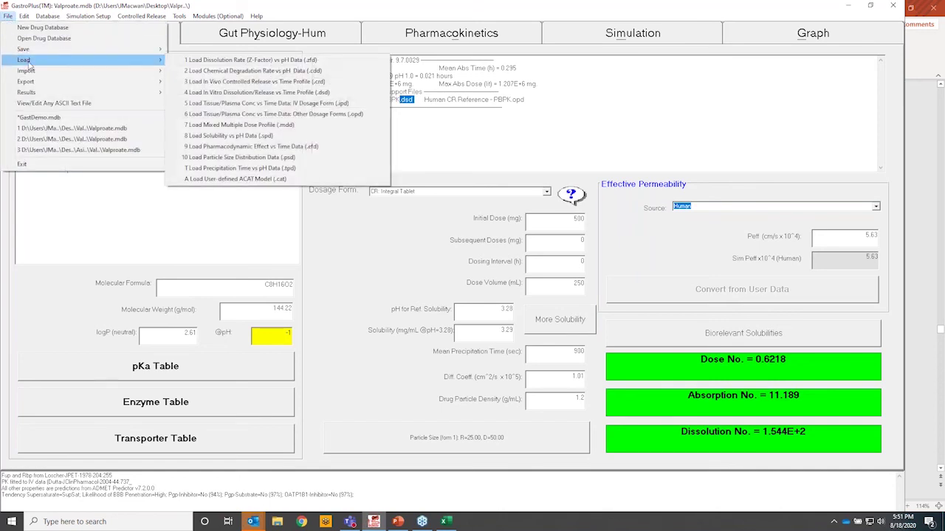
left_click(318, 93)
left_click(353, 139)
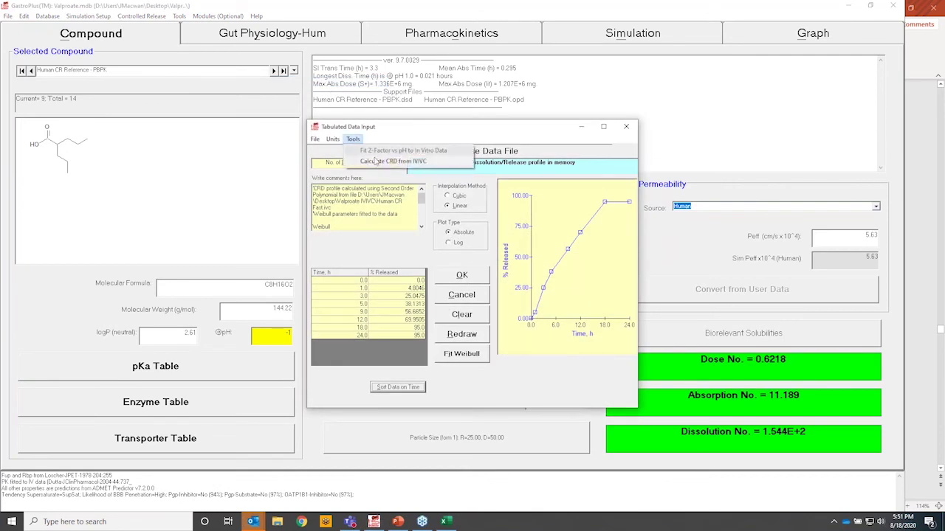
left_click(389, 164)
left_click(367, 200)
left_click(424, 233)
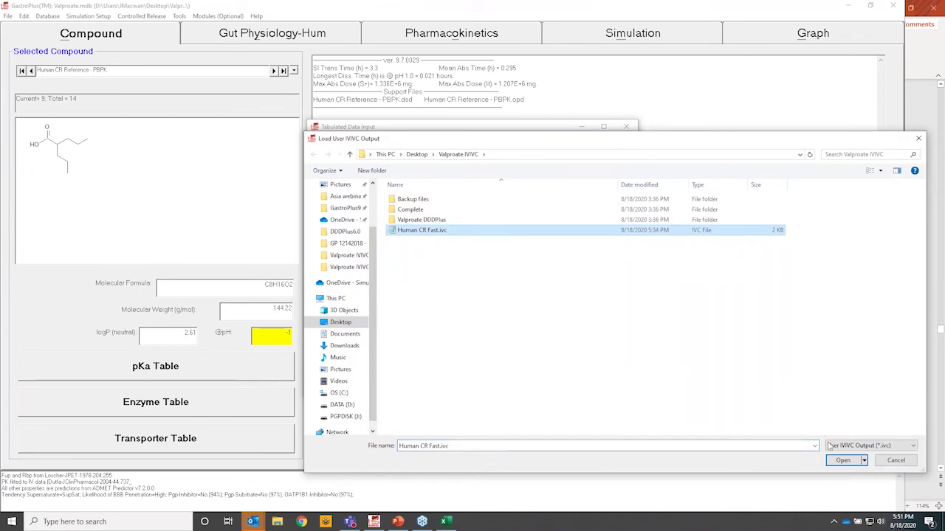
left_click(843, 461)
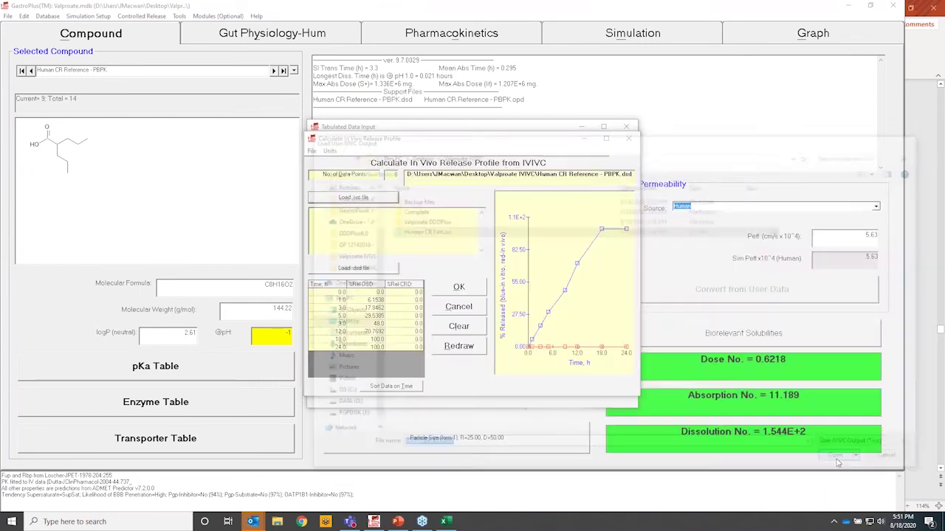
left_click(475, 291)
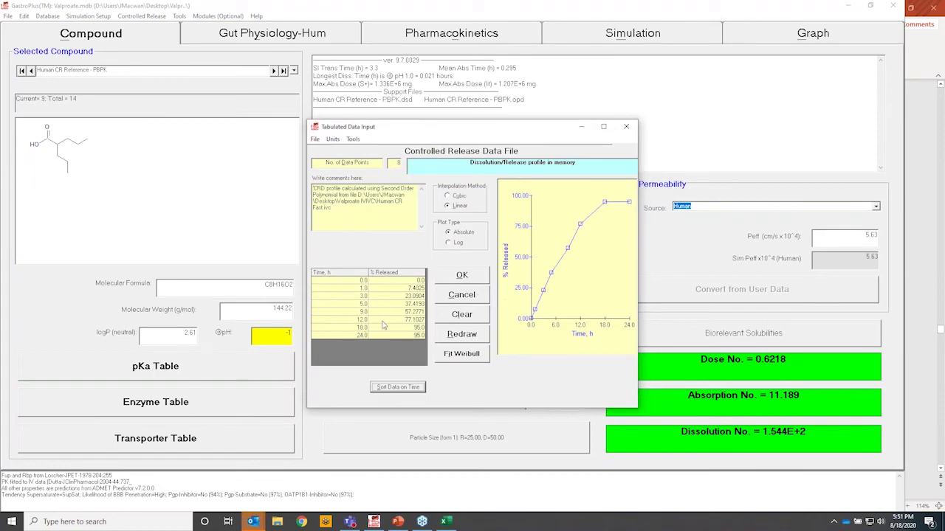
Fit a single Weibull function to the reference release profile, optimizing Max, time scale and shape from initial estimates, and accept the fit.
left_click(461, 354)
left_click(381, 248)
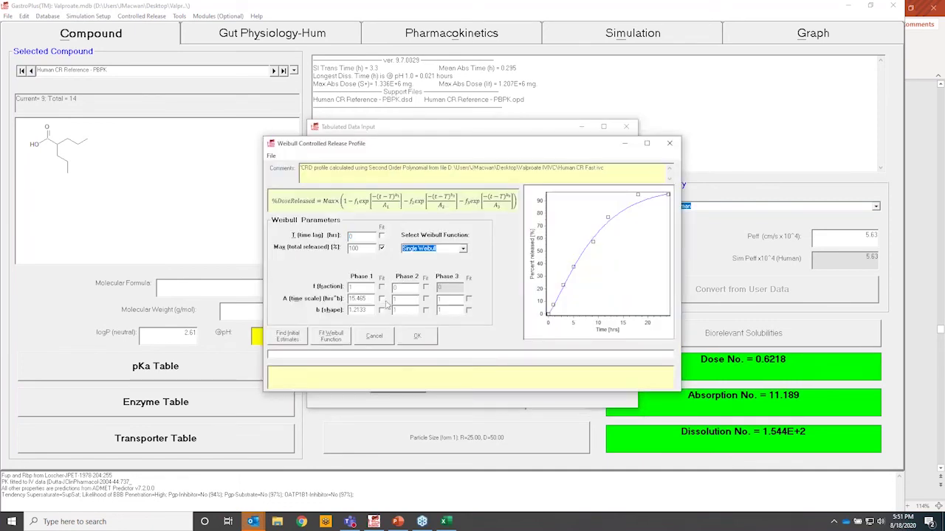
left_click(382, 298)
left_click(382, 310)
left_click(288, 336)
left_click(330, 336)
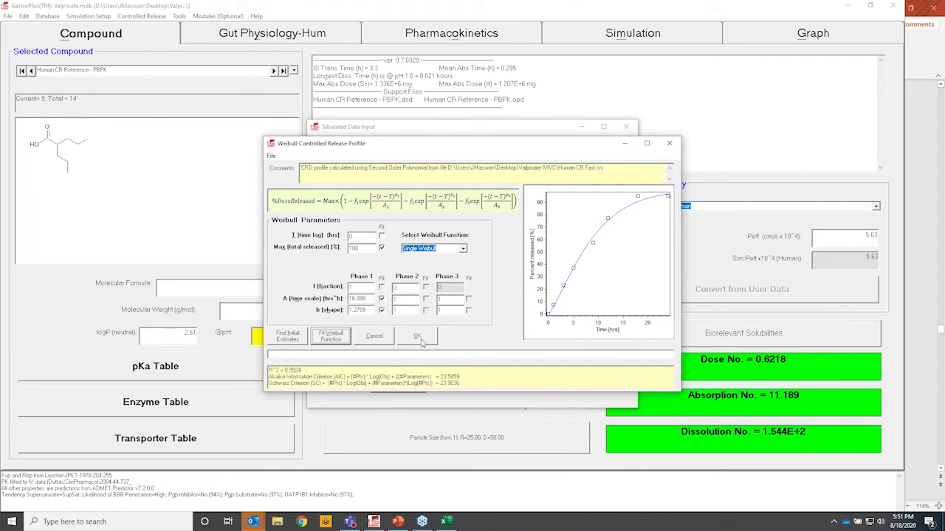
left_click(417, 336)
Save the Weibull-fitted reference release profile as a controlled release data file.
left_click(315, 139)
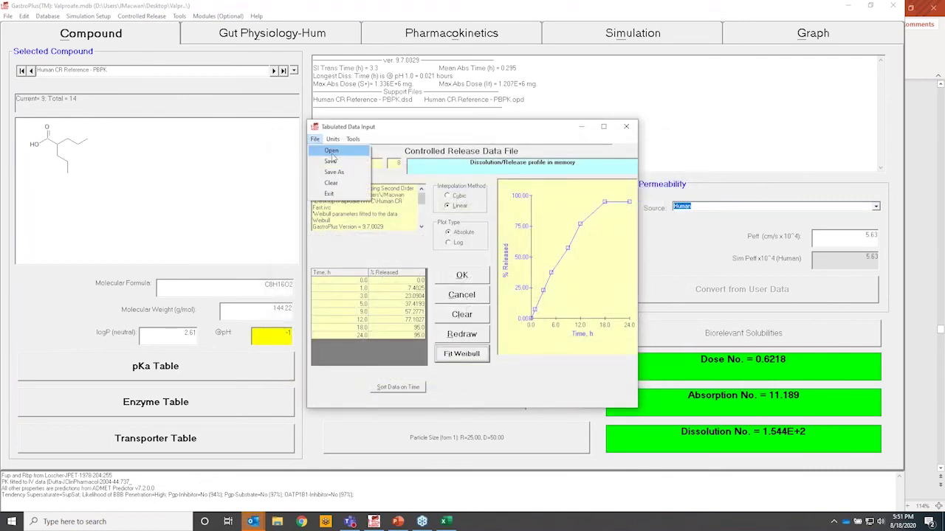
left_click(336, 172)
left_click(848, 452)
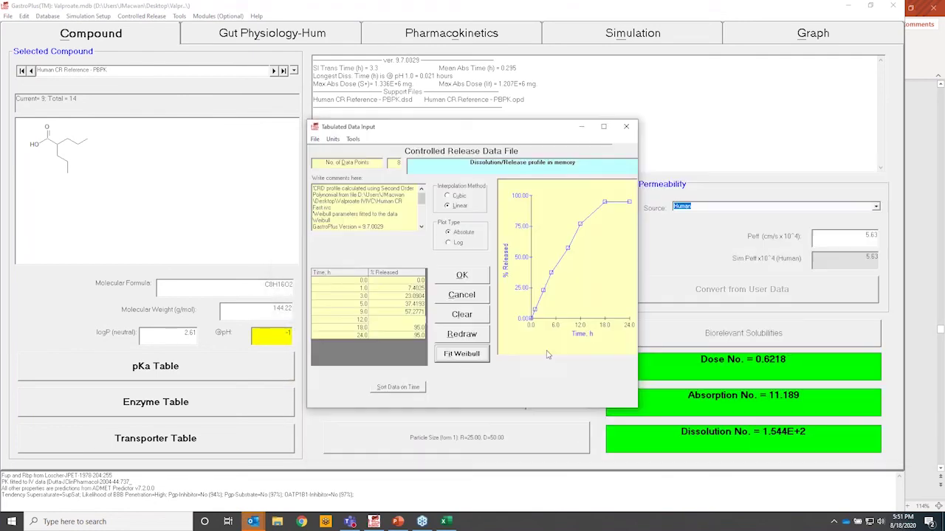
Run the 72 h single simulation with Weibull parameters from Human CR Reference - PBPK.crd and plot the plasma concentration with its fit statistics.
left_click(462, 275)
left_click(633, 33)
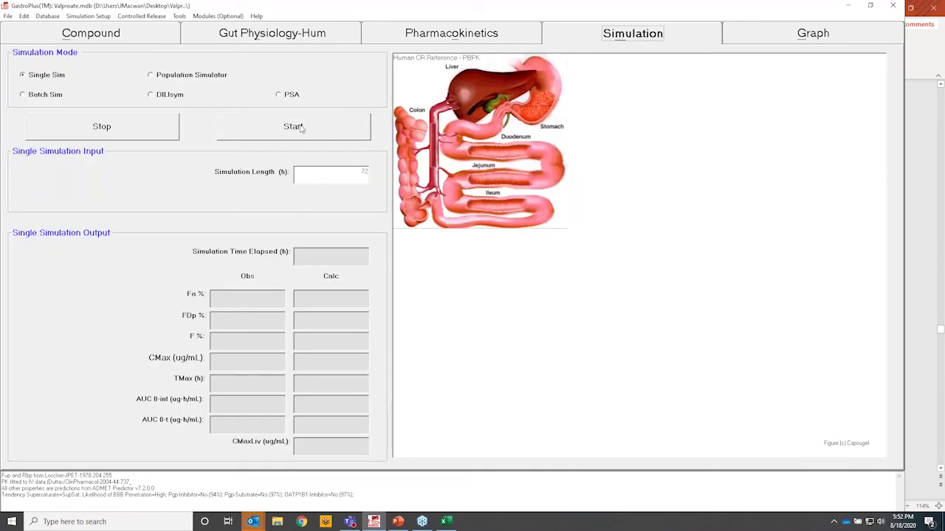
left_click(327, 130)
left_click(529, 207)
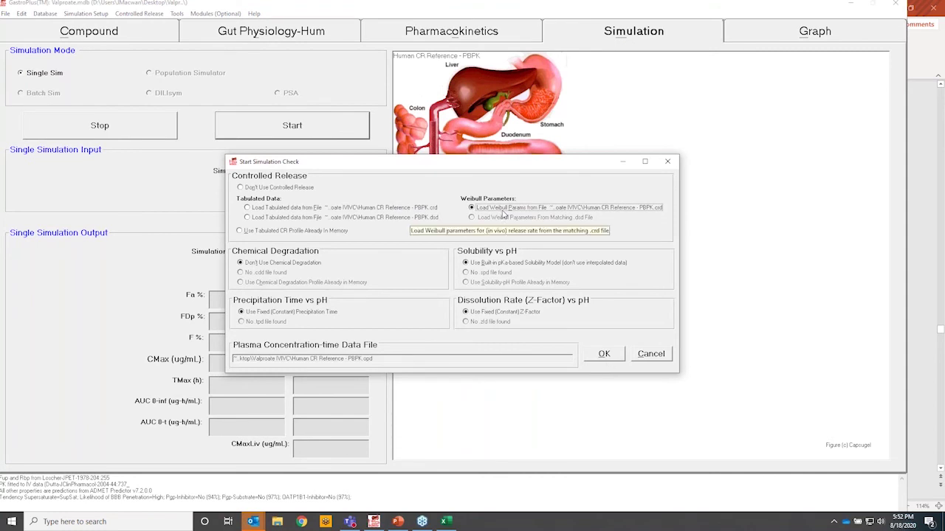
left_click(609, 356)
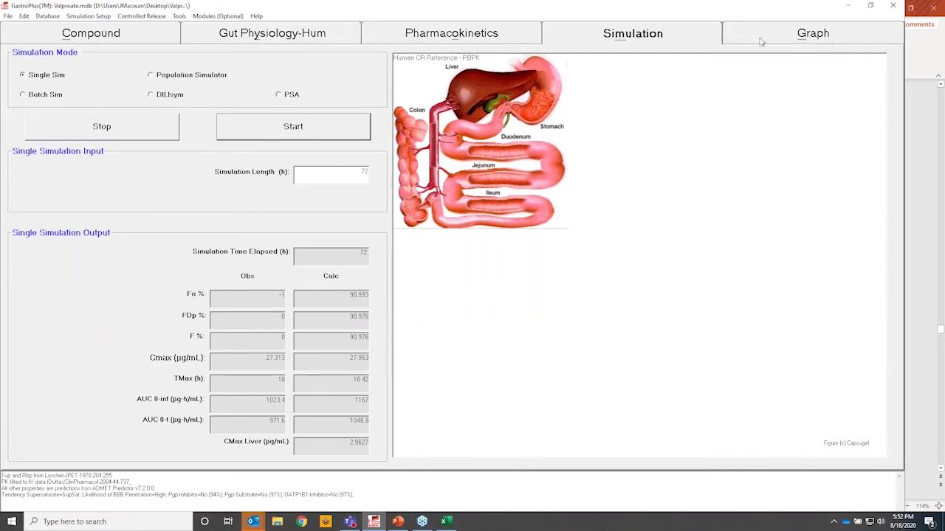
left_click(756, 37)
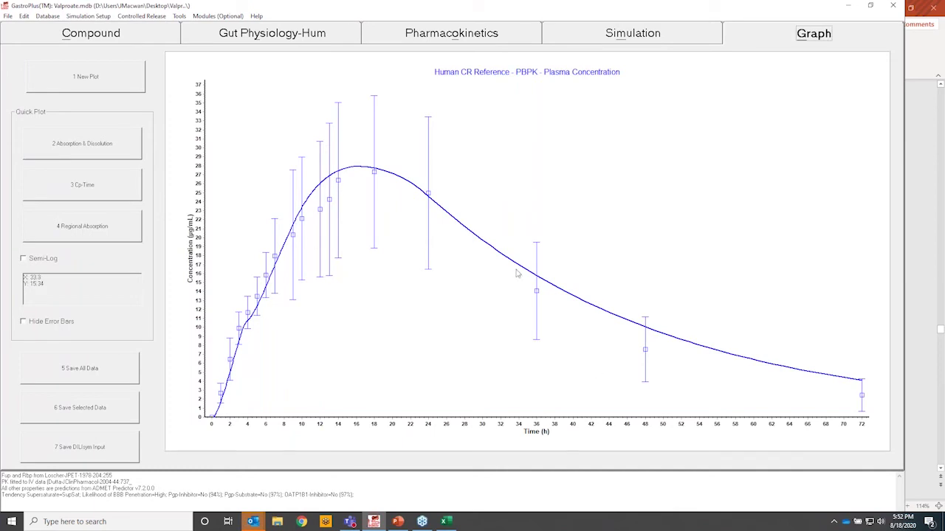
mouse_move(465, 340)
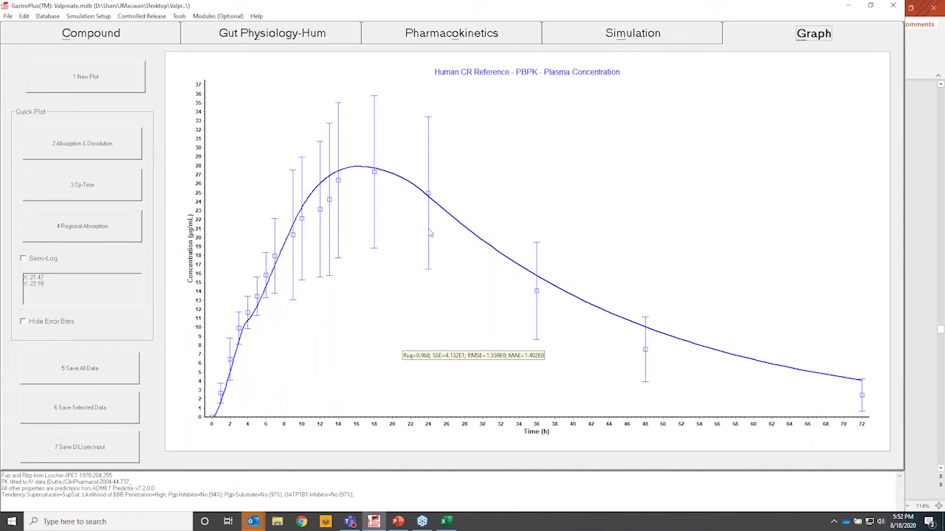
Set up the Population Simulator for the reference product by loading the previous test population from Human CR Test - PBPK-12Subjects.stc.
left_click(614, 34)
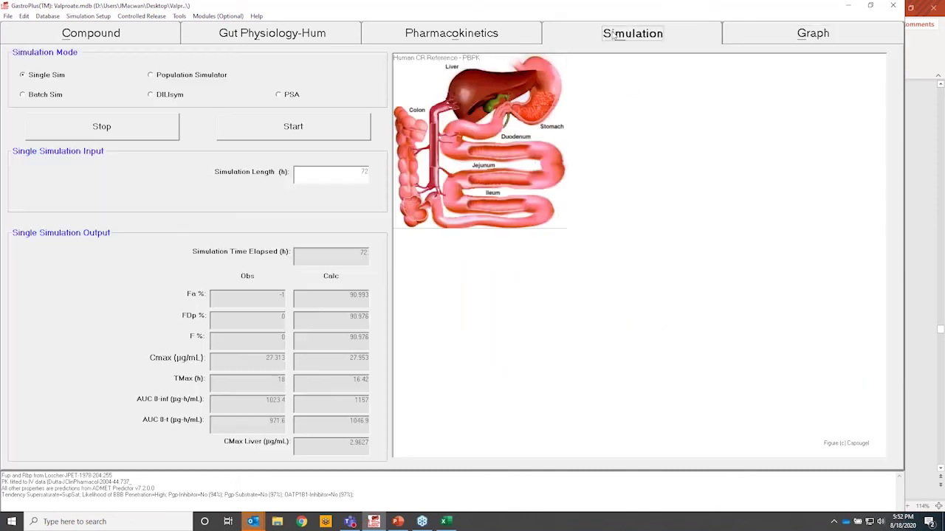
left_click(196, 77)
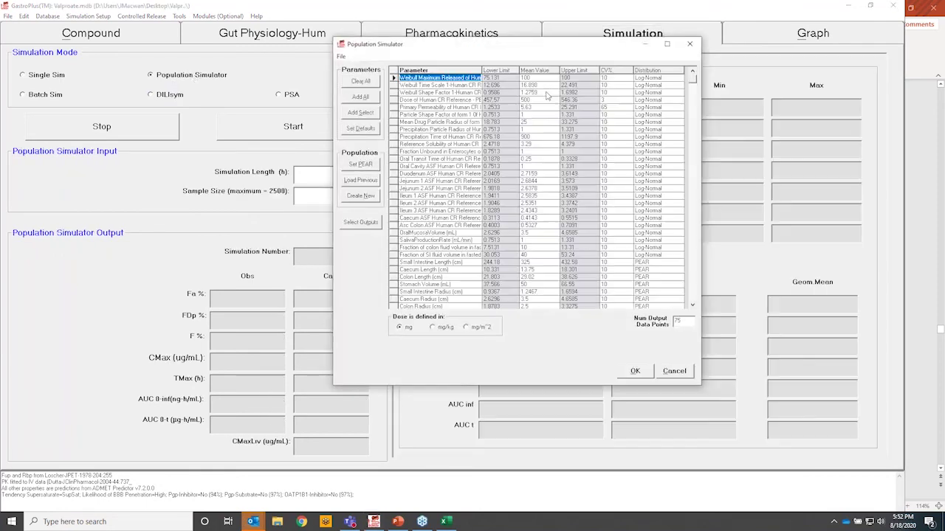
left_click_drag(549, 52, 534, 52)
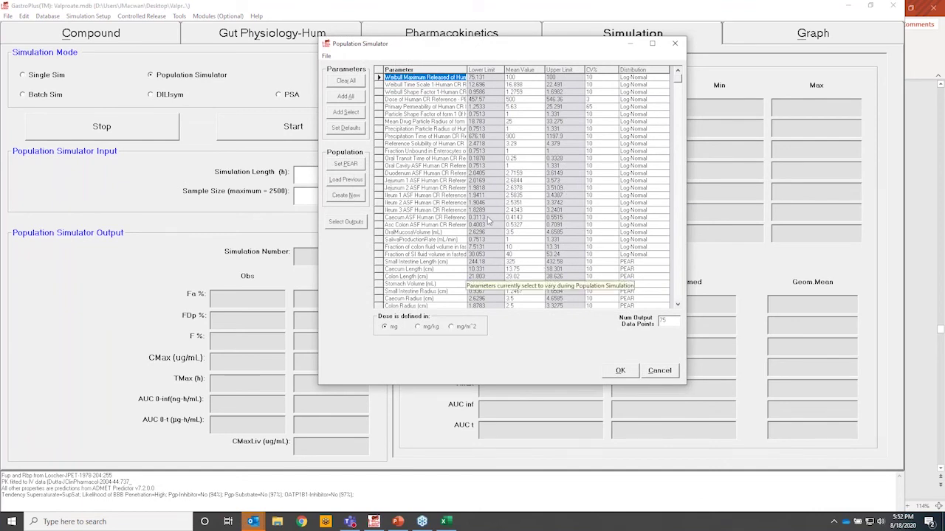
left_click(352, 184)
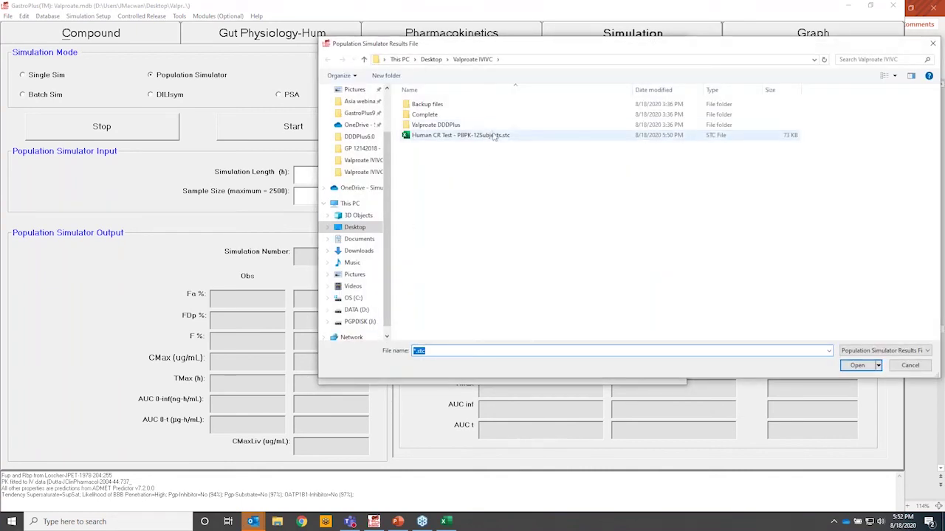
left_click(495, 136)
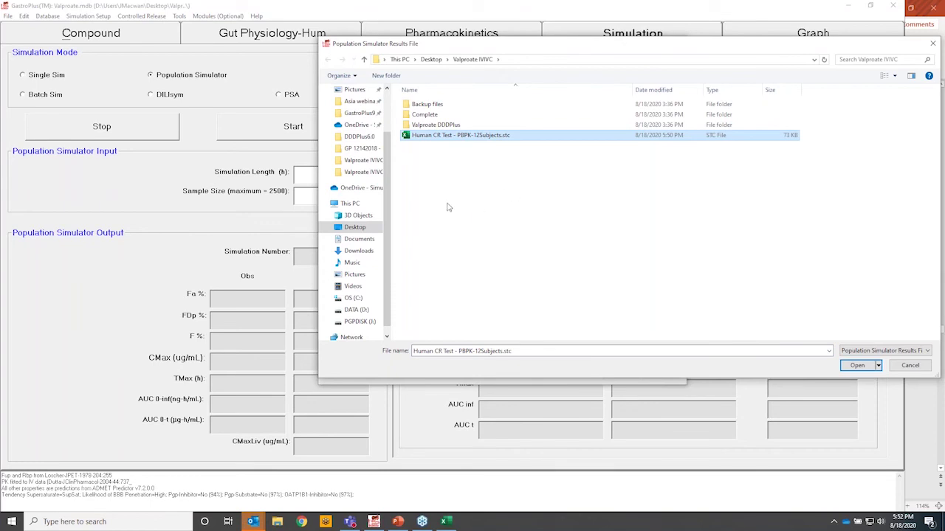
left_click(856, 366)
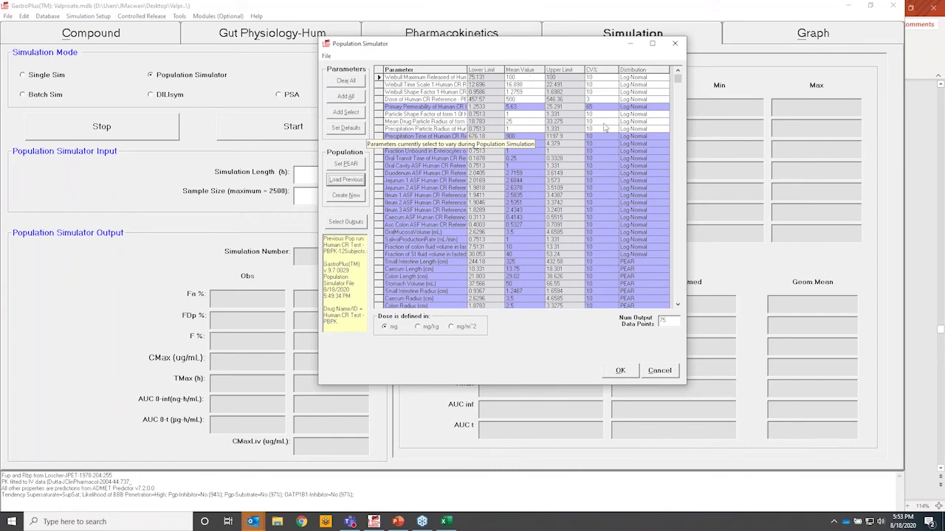
Accept the PEAR population settings and run the 12-subject, 72 h crossover trial for the reference, accepting the user-defined ASF model.
left_click(345, 164)
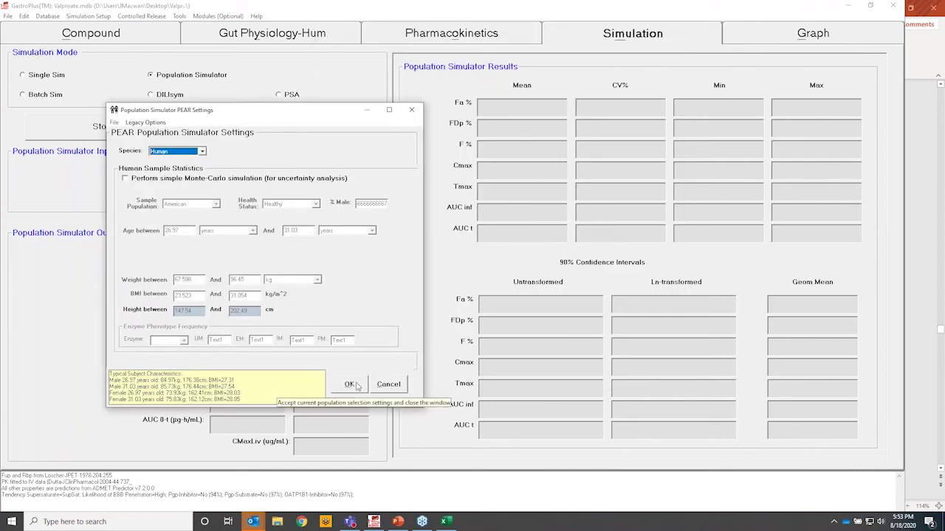
left_click(356, 385)
left_click(292, 125)
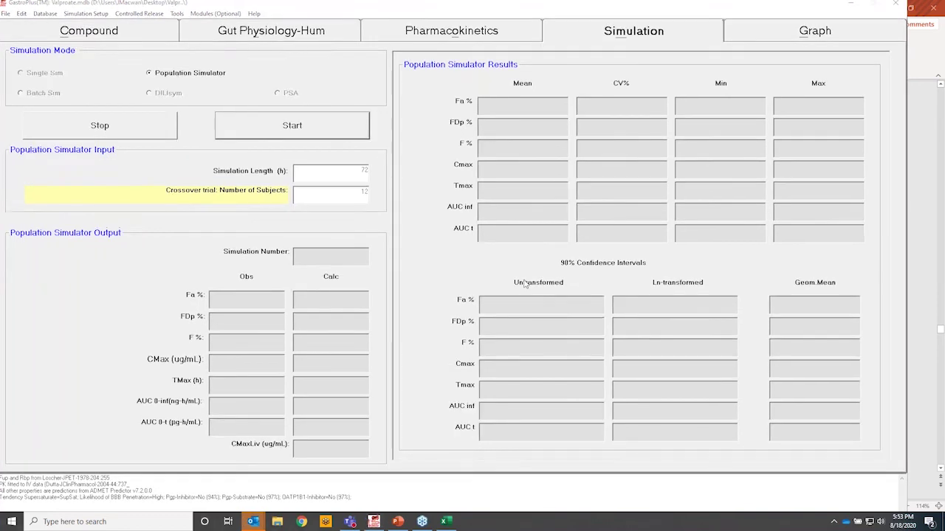
left_click(511, 304)
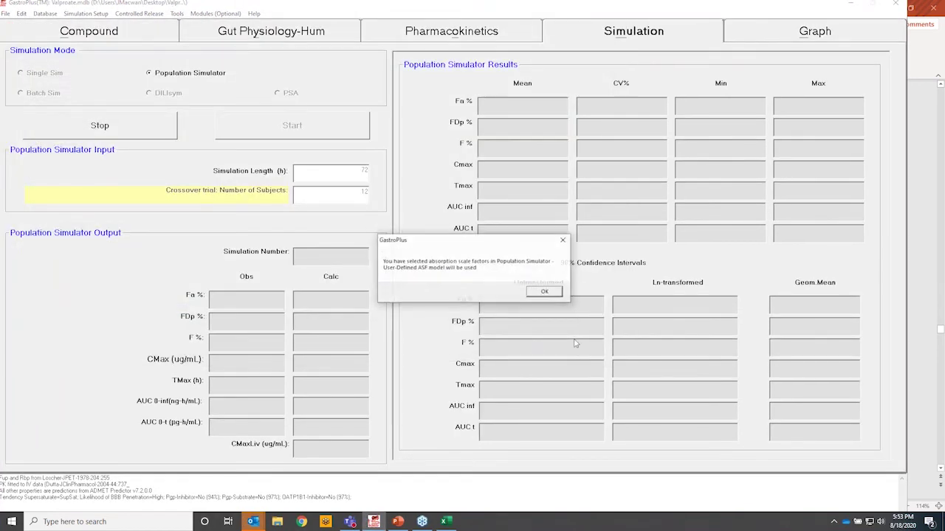
left_click(544, 294)
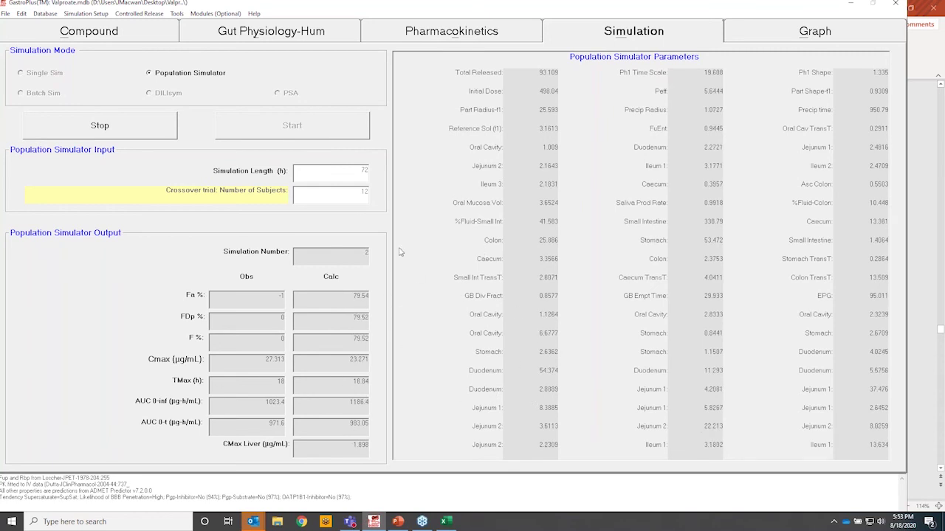
Switch to the PowerPoint lecture and present slide 44 on establishing dissolution specifications with DDDPlus.
left_click(399, 522)
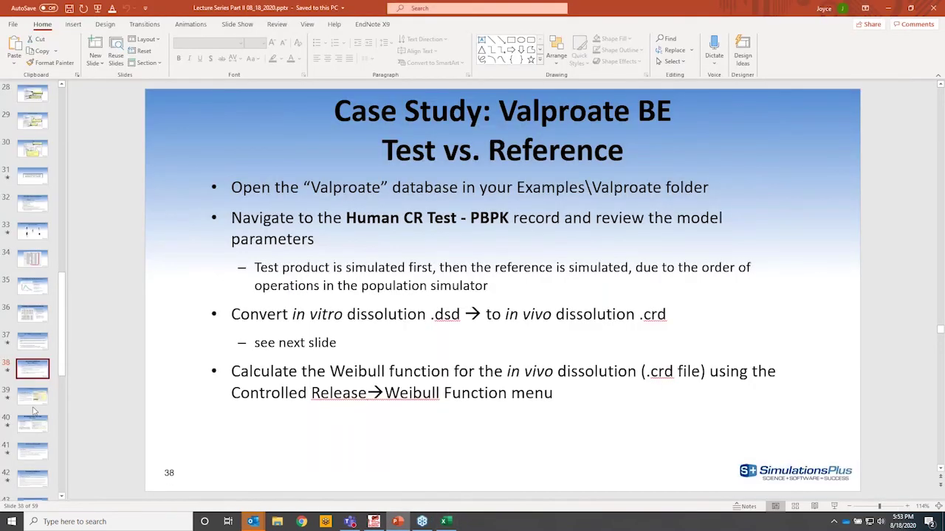
scroll(32, 410, "down", 1)
scroll(32, 411, "down", 3)
left_click(32, 365)
left_click(835, 507)
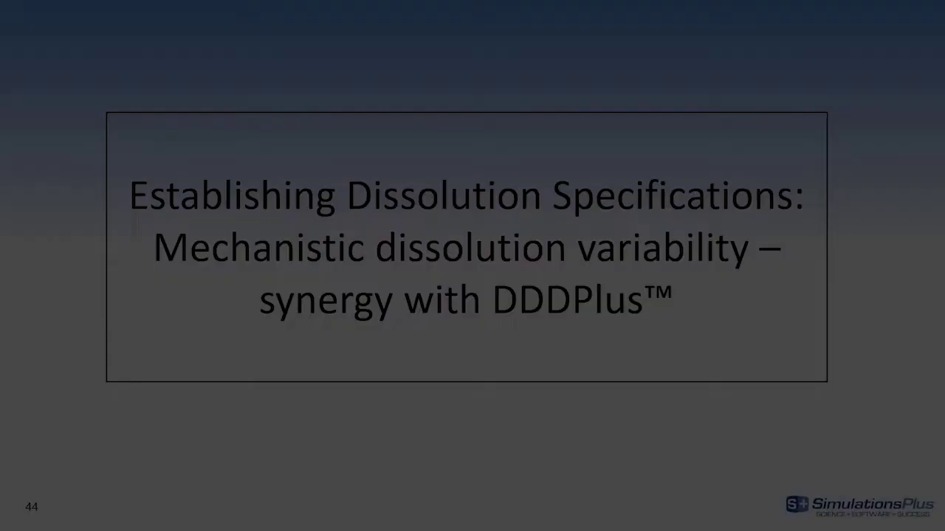
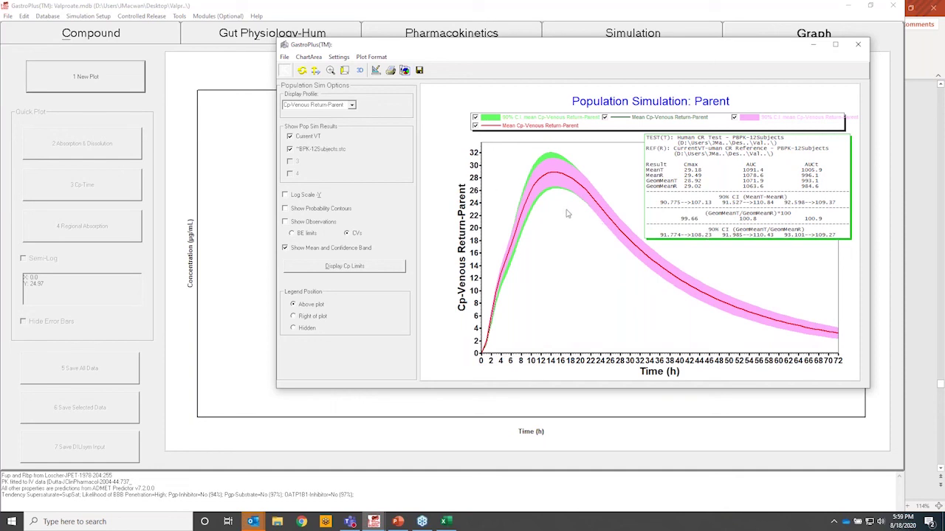
Close the population simulation comparison plot and GastroPlus, return to the PowerPoint lecture, and launch DDDPlus.
left_click(858, 47)
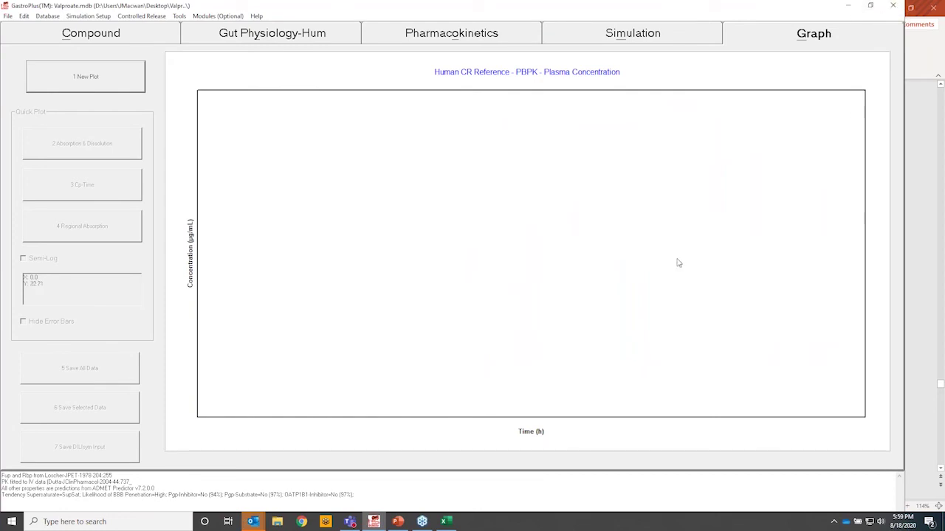
left_click(891, 8)
left_click(349, 522)
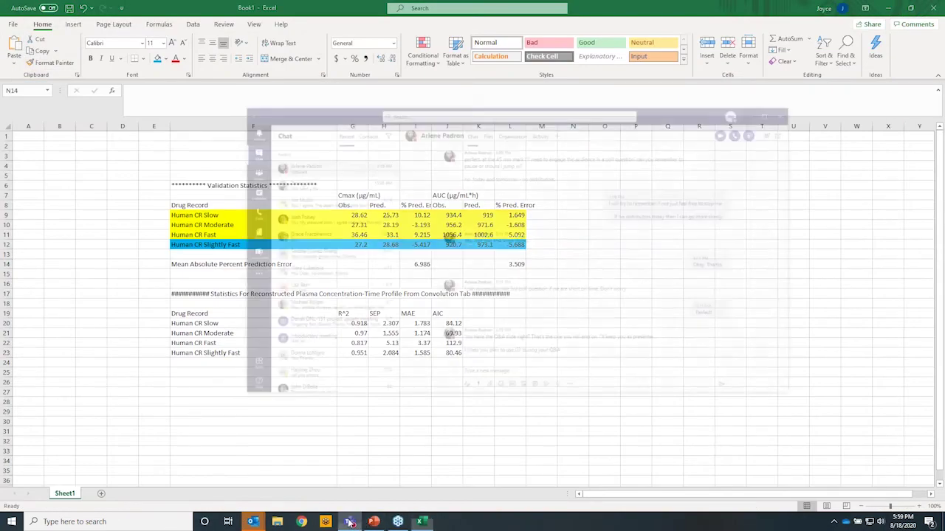
left_click(350, 522)
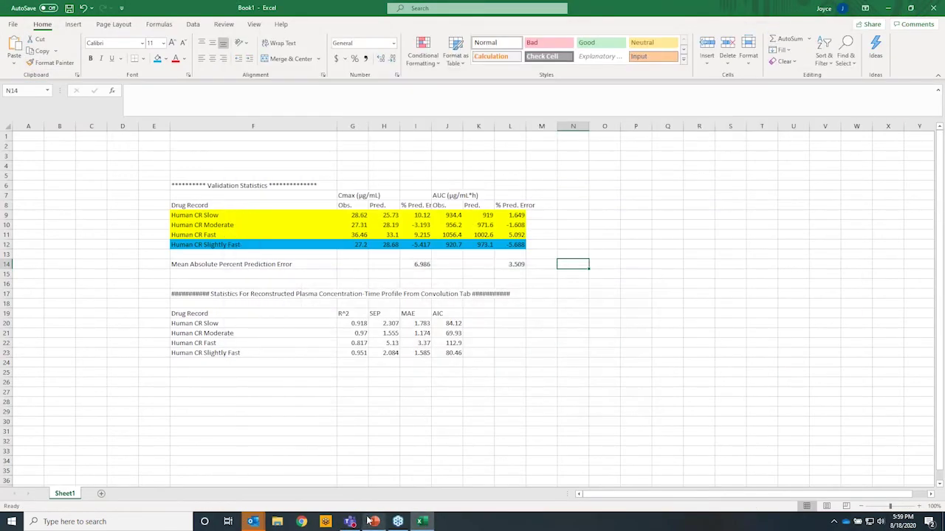
left_click(373, 522)
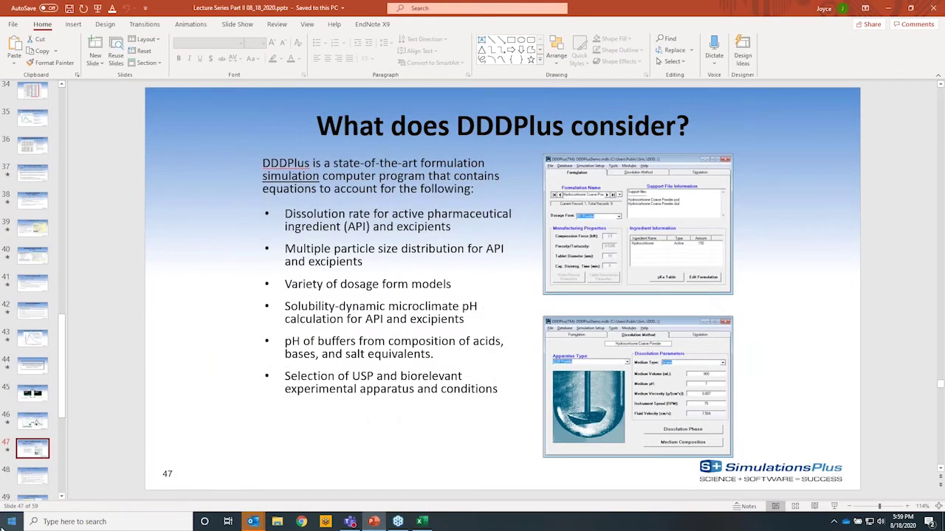
key("super")
left_click(273, 233)
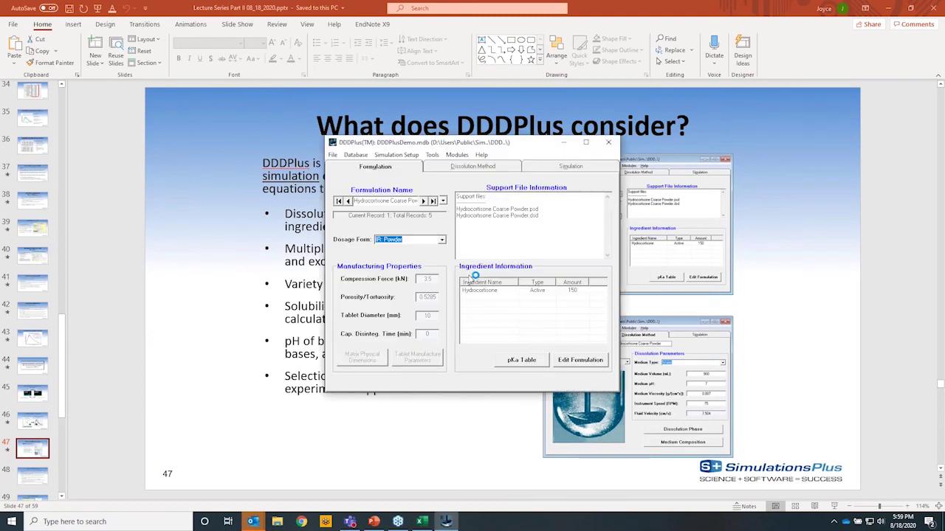
Open the Valproate DDDPlus.mdb database from the Valproate DDDPlus folder on the Desktop.
left_click(332, 155)
left_click(363, 178)
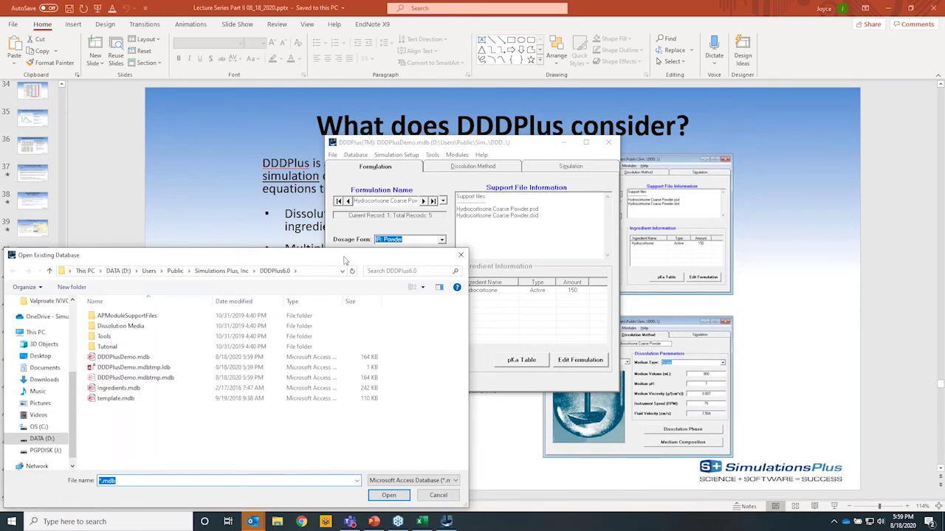
scroll(251, 354, "up", 4)
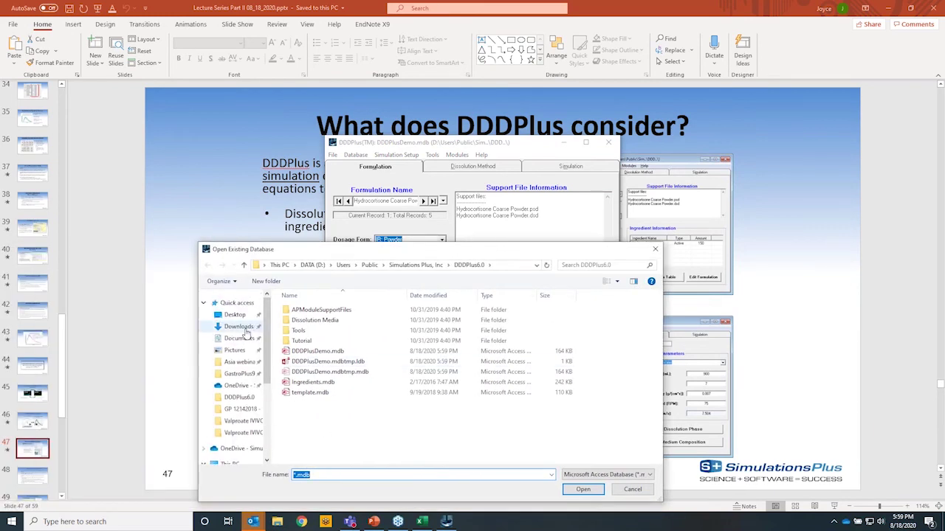
left_click(242, 315)
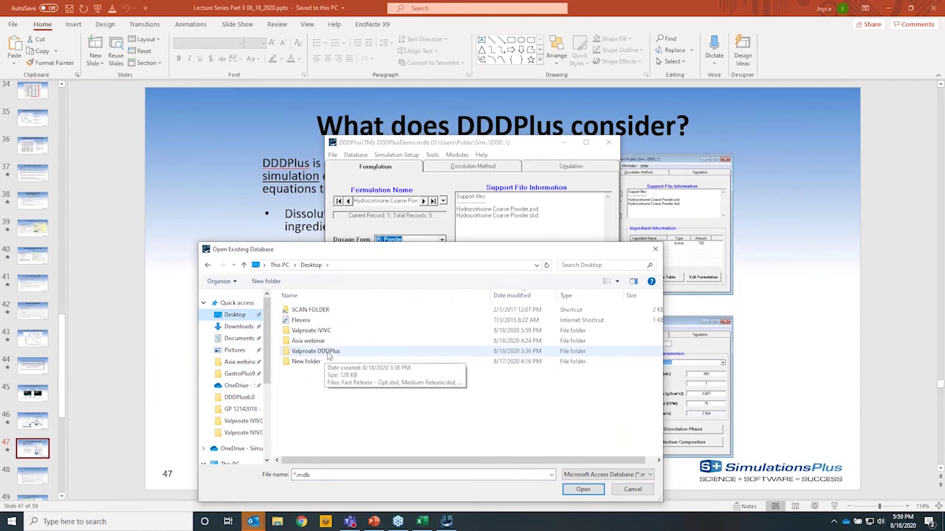
double_click(326, 352)
left_click(332, 310)
left_click(583, 490)
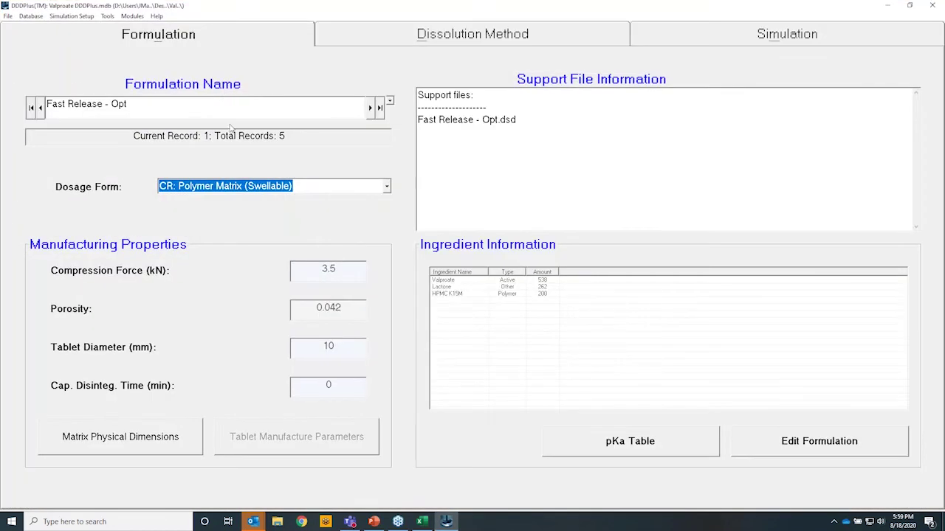
Examine the list of formulation records and the ingredient information of the Fast Release - Opt record.
left_click(390, 102)
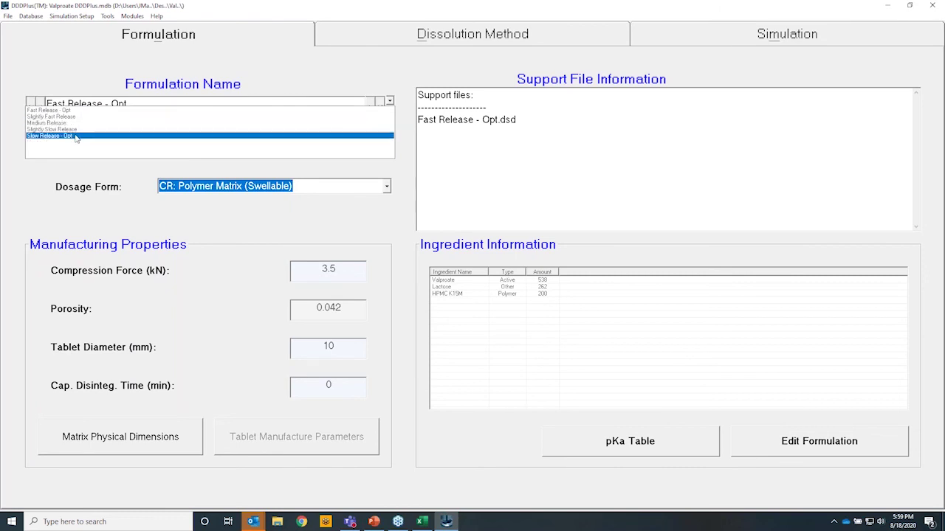
left_click(476, 221)
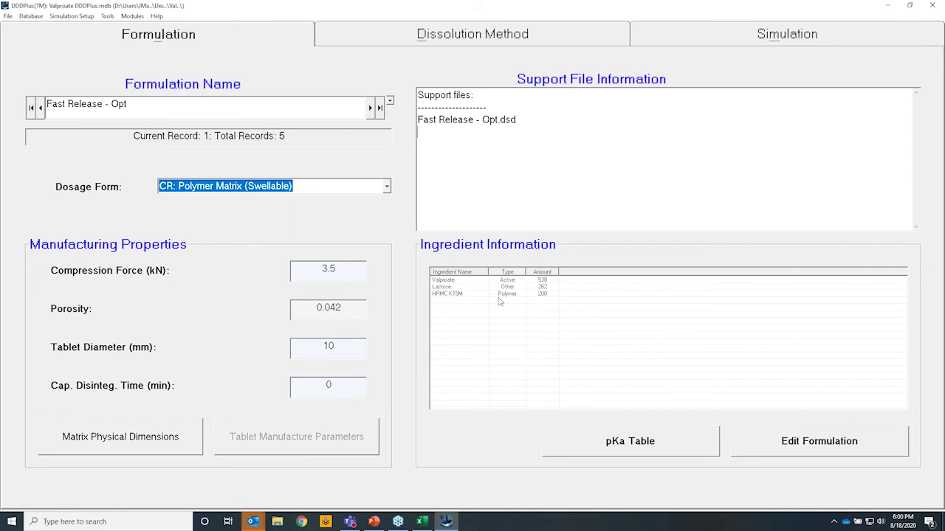
left_click(389, 101)
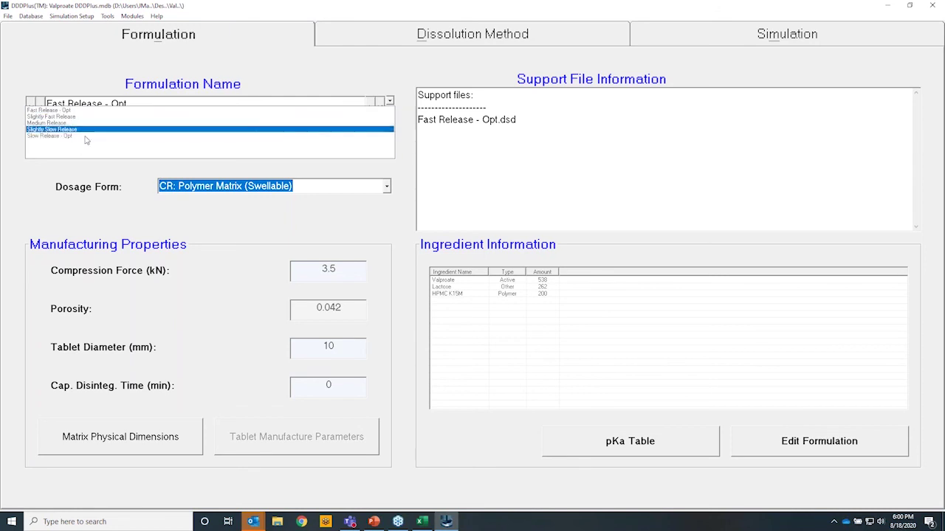
left_click(88, 70)
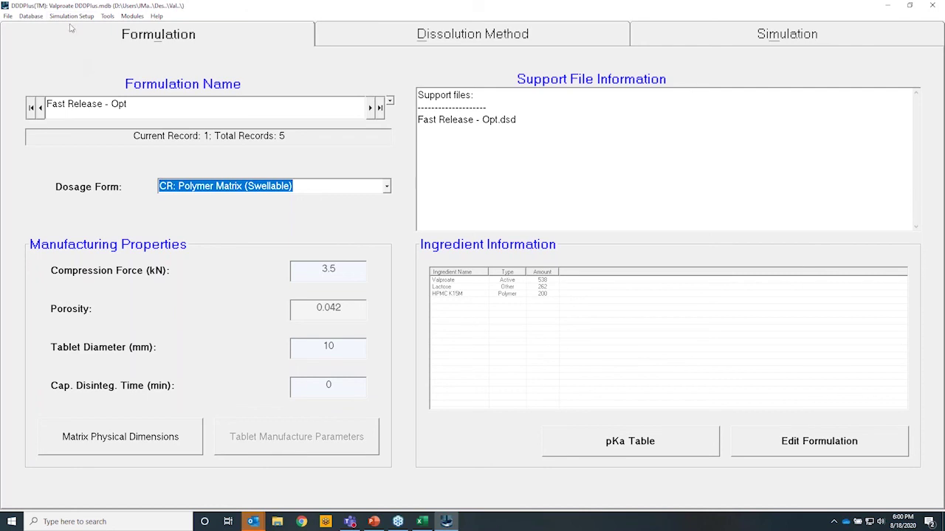
Filter the formulation records to the subset whose formulation name contains "opt".
left_click(41, 18)
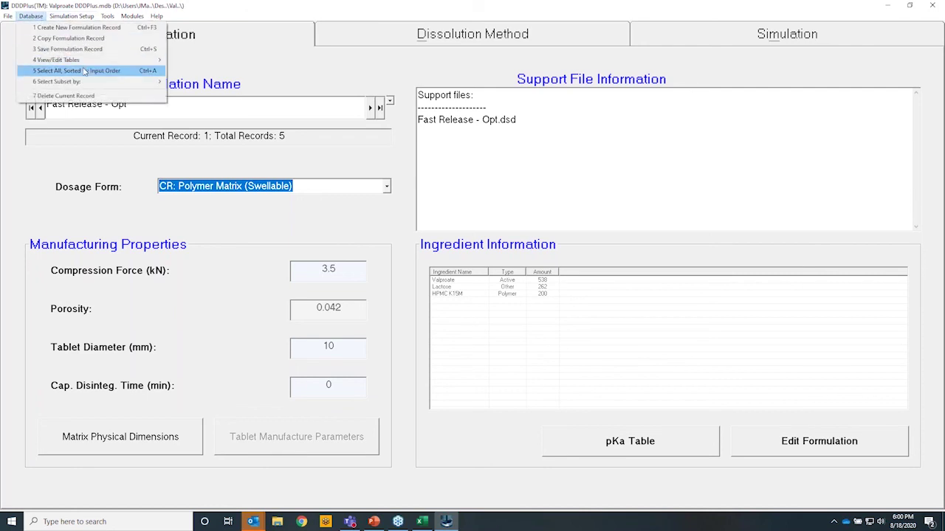
mouse_move(91, 83)
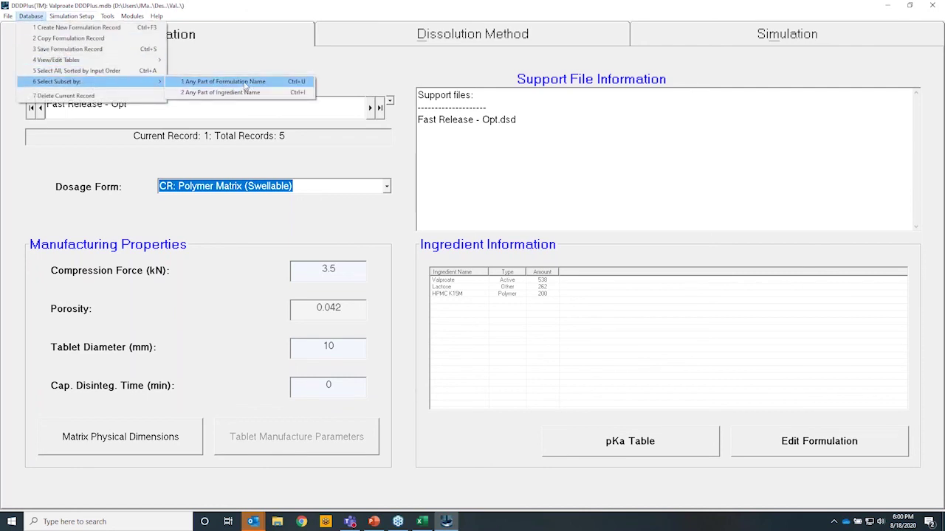
left_click(241, 82)
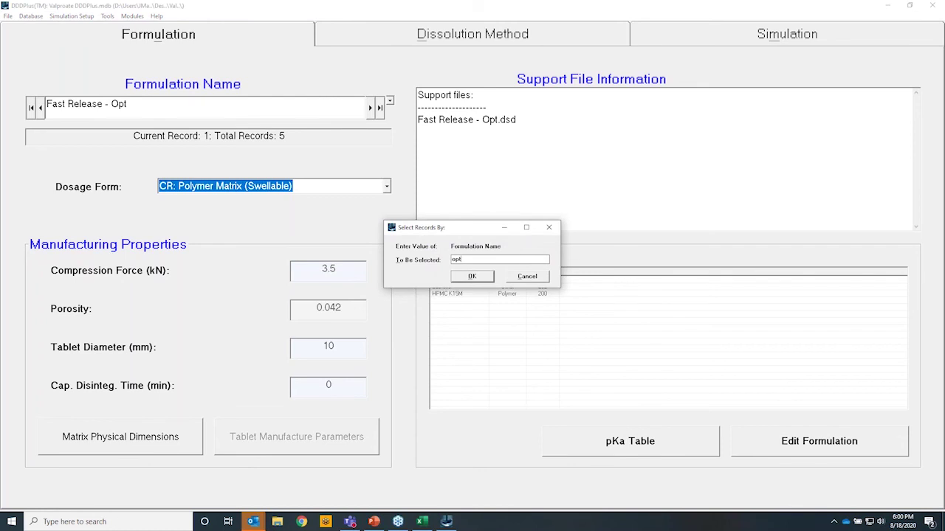
type("opt")
left_click(472, 276)
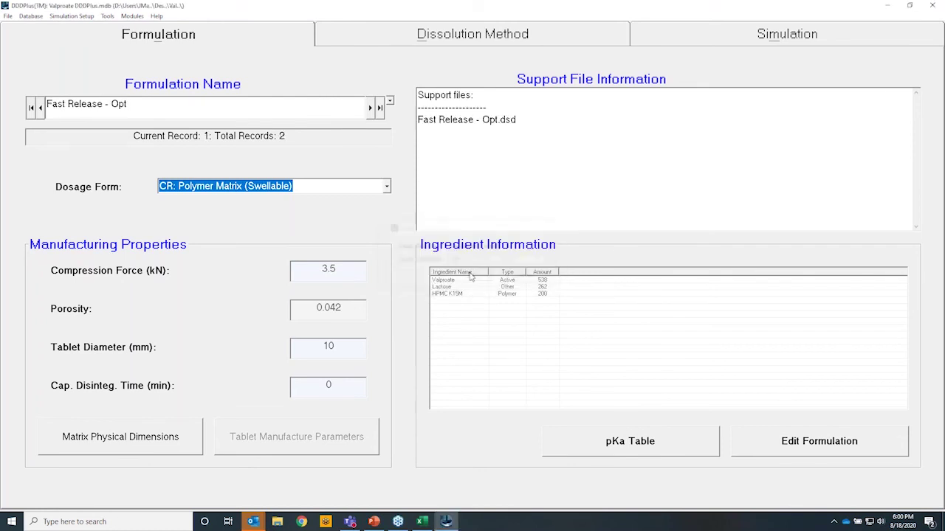
Set up an optimization matching predicted to observed values for all records, selecting the Valproate Calibration Constant and HPMC K15M Exponent N as parameters.
left_click(390, 100)
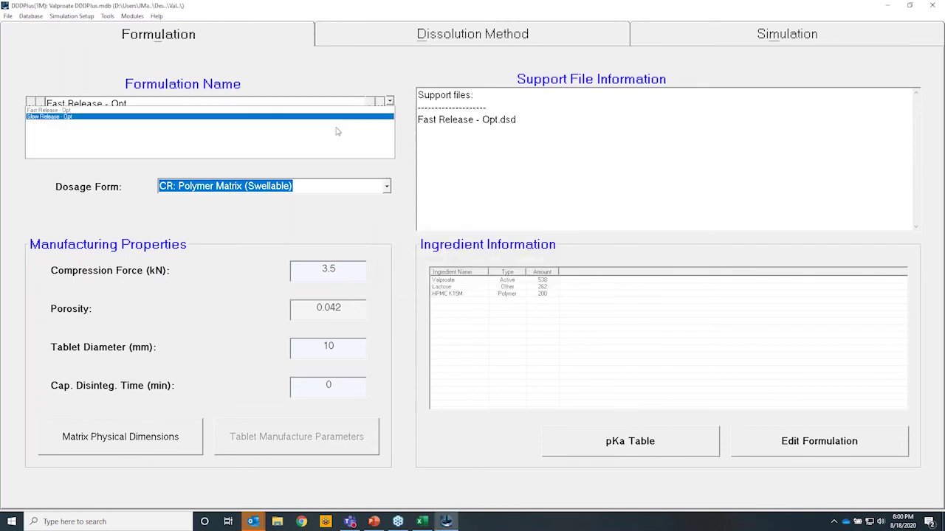
left_click(301, 70)
left_click(133, 18)
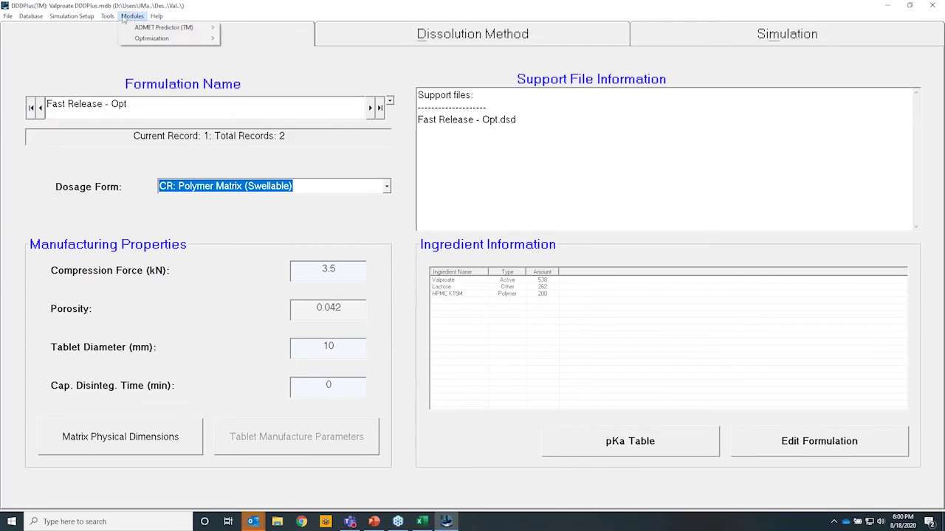
mouse_move(199, 38)
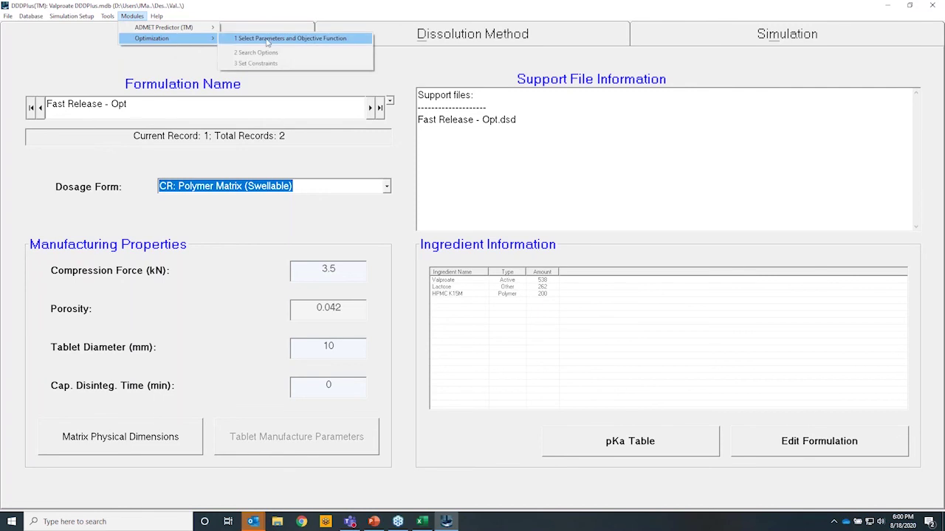
left_click(267, 35)
left_click_drag(437, 115, 369, 108)
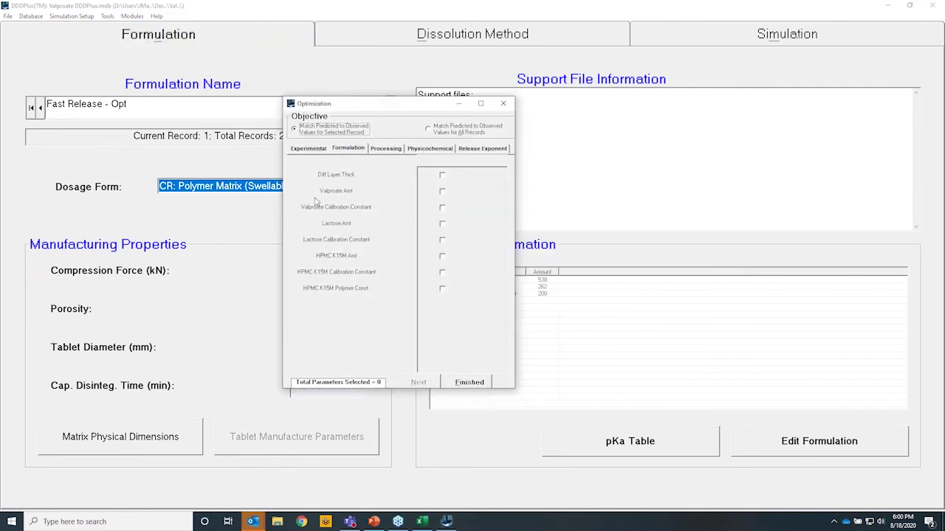
left_click(429, 129)
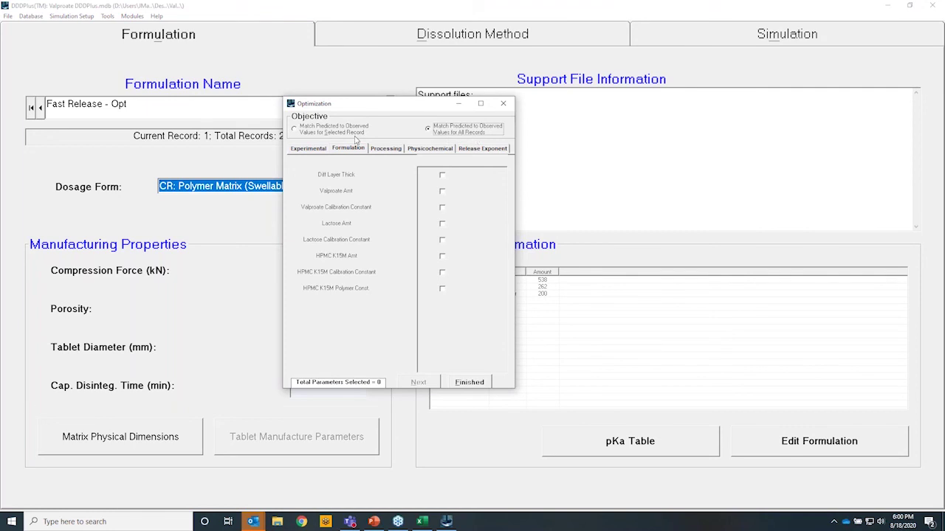
left_click(443, 210)
left_click(493, 149)
left_click(442, 177)
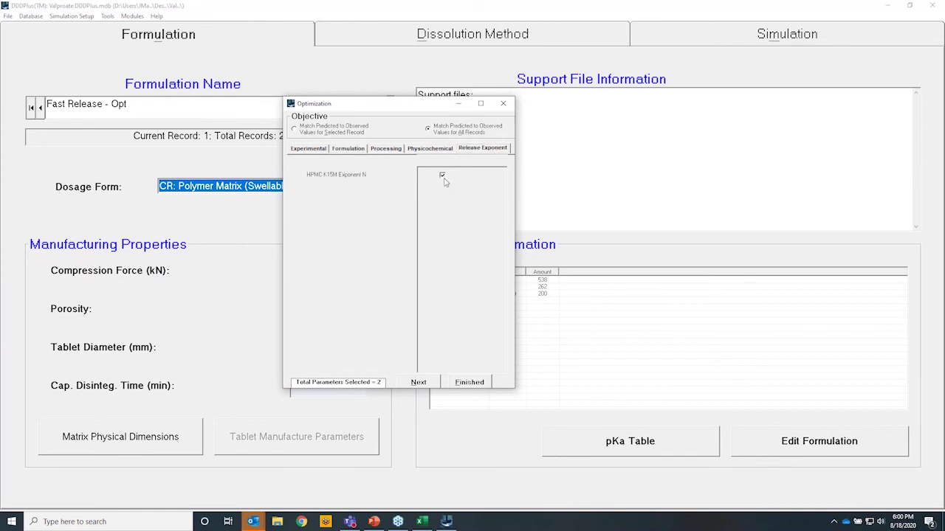
Finish the optimization setup with 1 / Yhat^2 objective function weighting and show the simulation page for the optimization run.
left_click(420, 384)
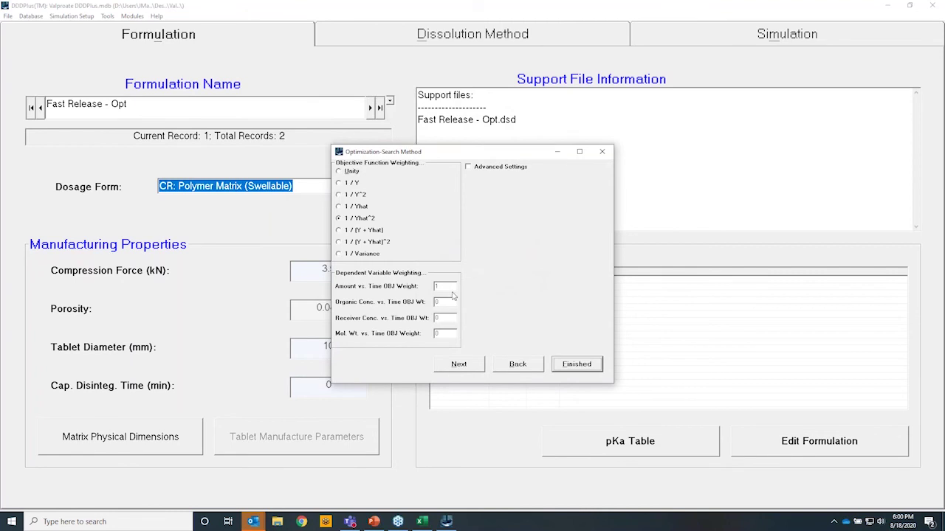
left_click(579, 366)
left_click(658, 29)
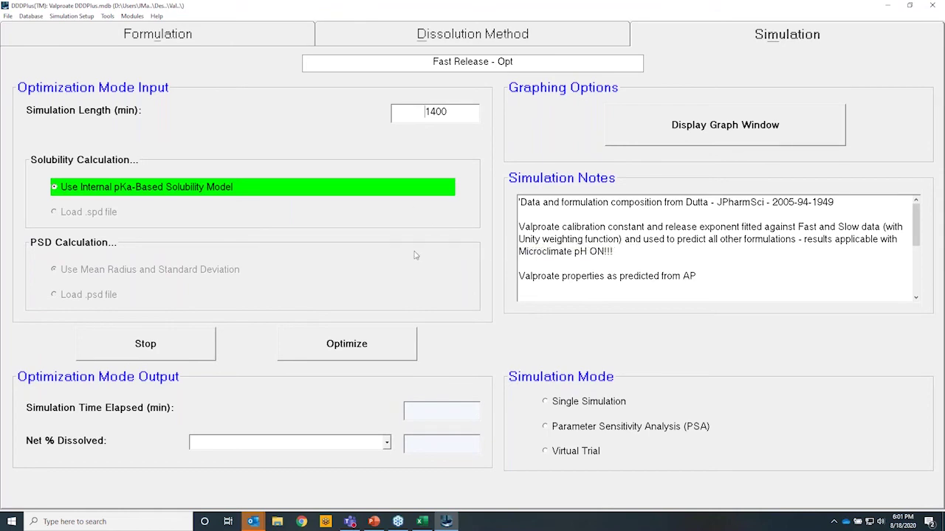
Run a single simulation of the Fast Release - Opt record and view its percent dissolved plot.
left_click(277, 37)
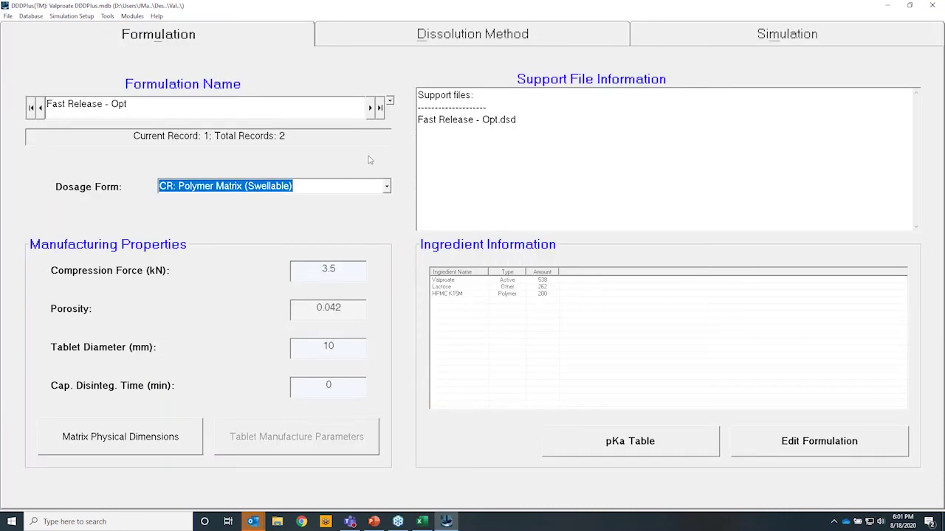
left_click(729, 37)
left_click(603, 402)
left_click(369, 344)
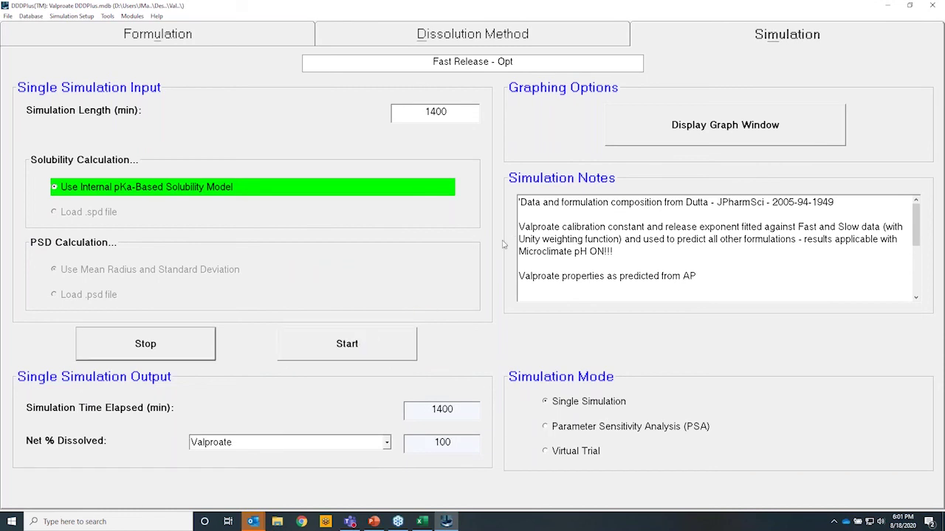
left_click(720, 130)
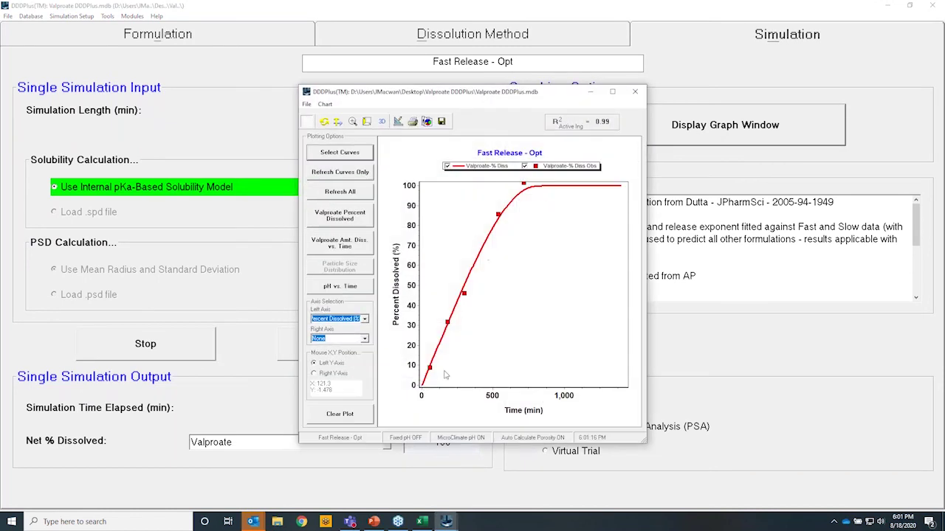
left_click(634, 93)
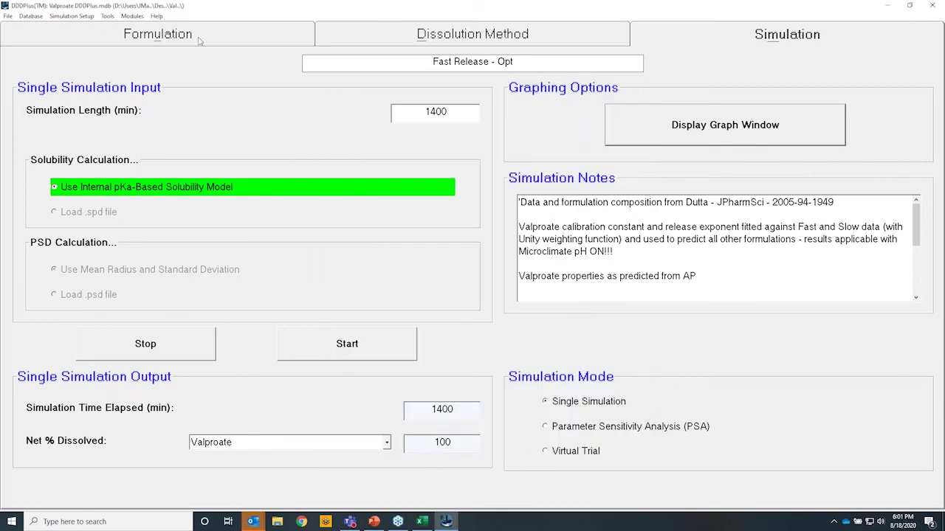
Switch to the Slow Release - Opt record and run its single simulation.
left_click(200, 39)
left_click(390, 101)
left_click(267, 122)
left_click(722, 43)
left_click(356, 334)
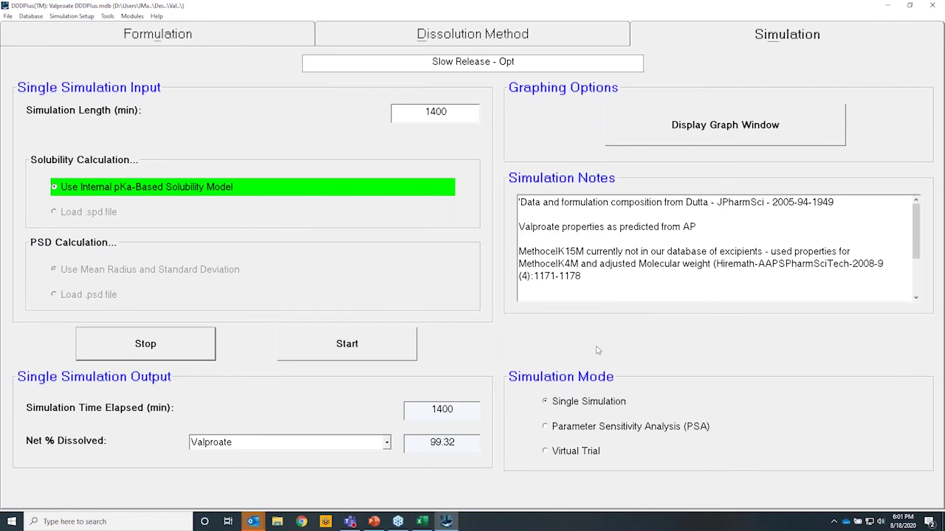
Select all formulation records sorted by input order and switch to the Slightly Fast Release record.
left_click(198, 34)
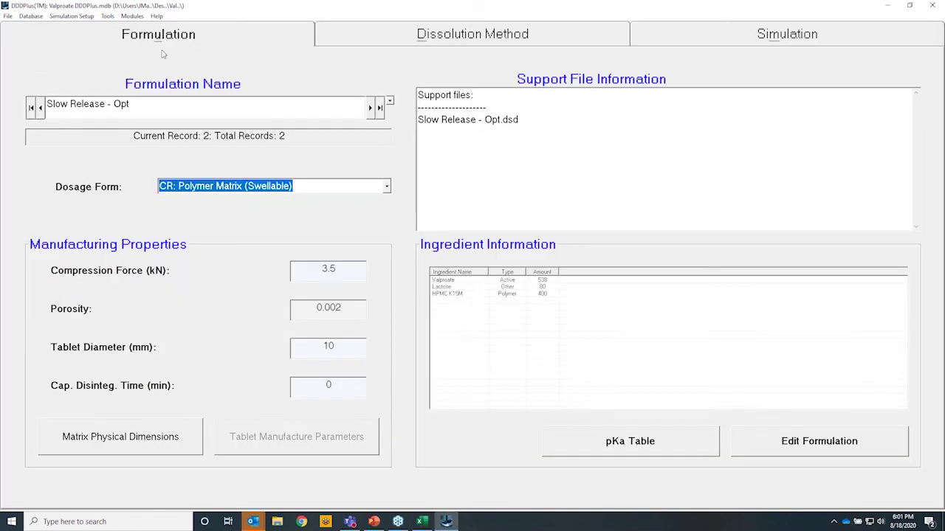
left_click(74, 16)
mouse_move(41, 20)
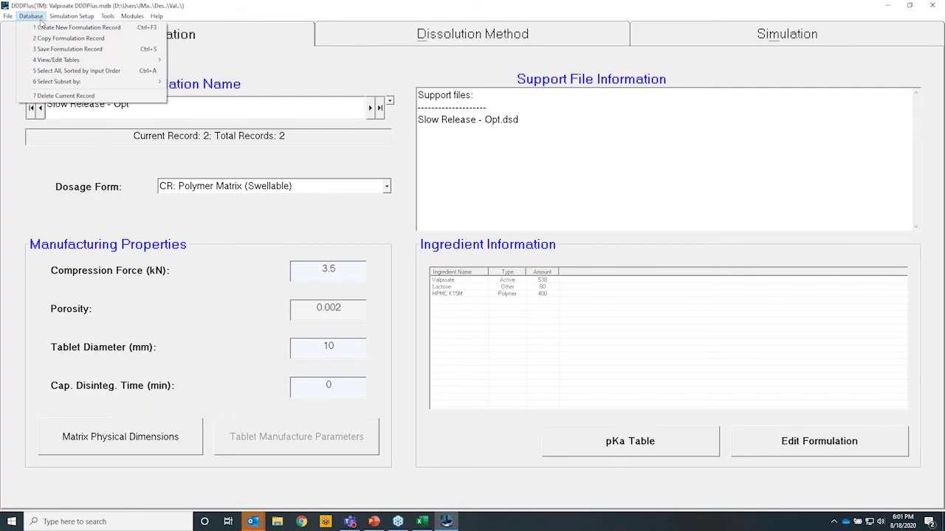
left_click(90, 71)
left_click(389, 103)
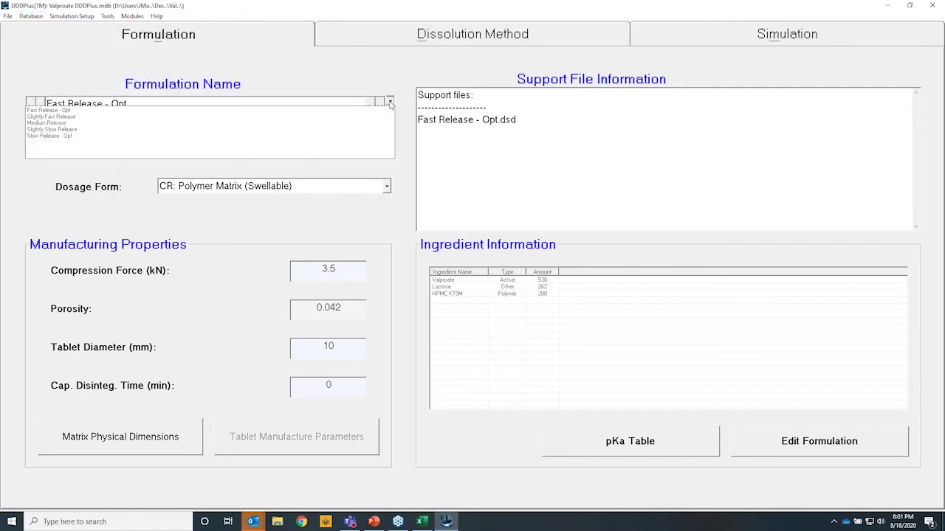
left_click(222, 118)
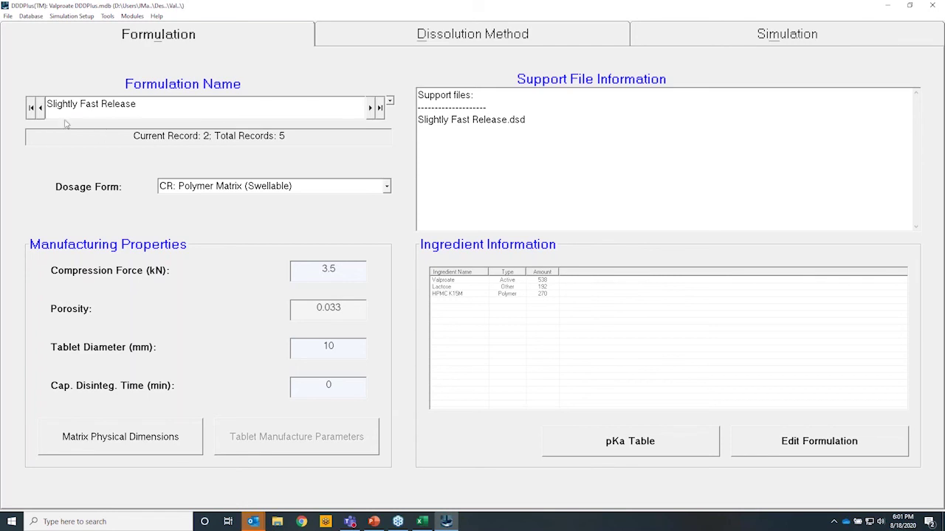
Run a single simulation of the Slightly Fast Release record and check the predicted dissolution curve against the observed data.
left_click(522, 40)
left_click(679, 40)
left_click(369, 347)
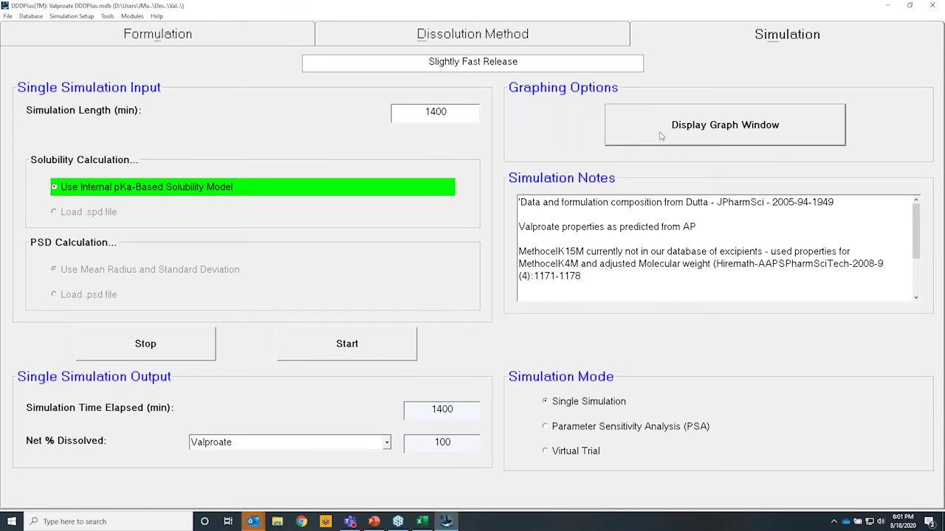
left_click(661, 135)
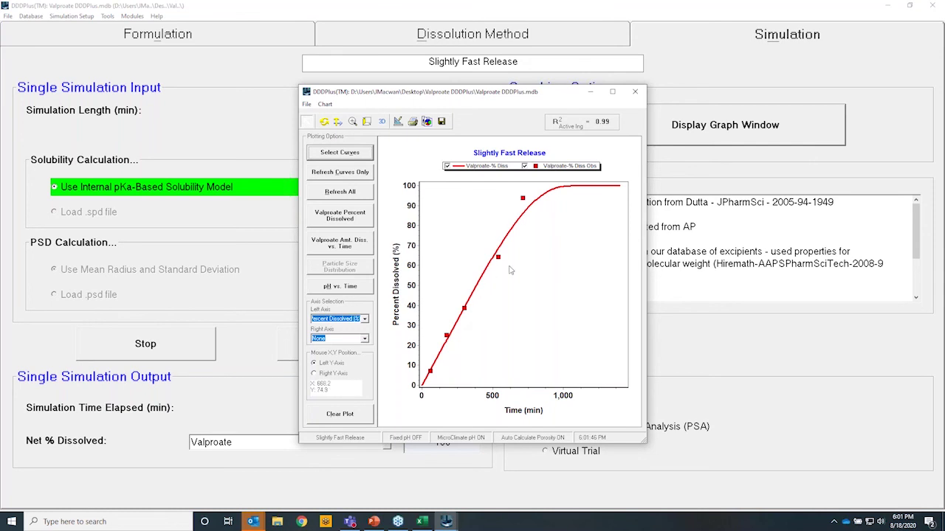
left_click(635, 92)
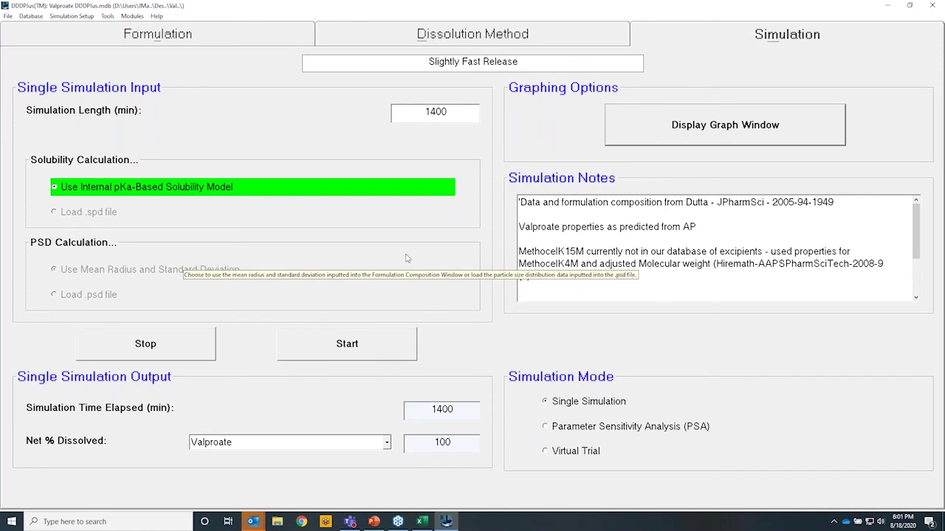
Switch to virtual trial mode and select the valproate, lactose and HPMC K15M amounts as trial parameters.
left_click(572, 456)
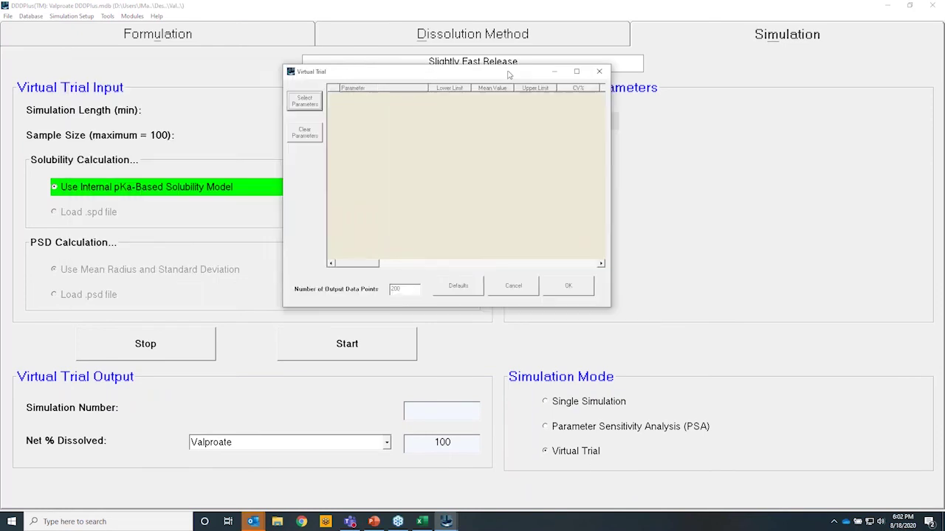
left_click(312, 104)
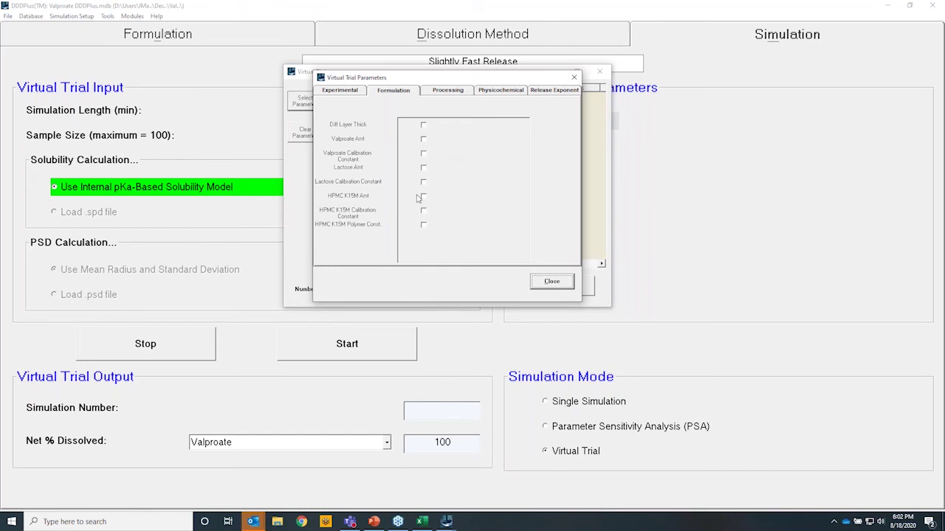
left_click(355, 93)
left_click(395, 92)
left_click(424, 197)
left_click(551, 282)
Edit the CV% values of the ingredient amounts and accept the virtual trial parameters.
left_click(580, 103)
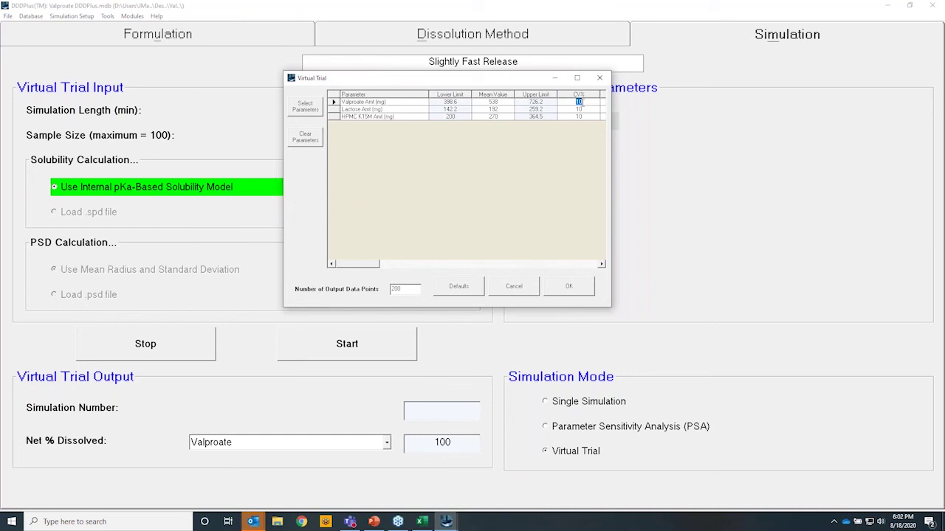
left_click(579, 116)
key("Tab")
left_click(573, 293)
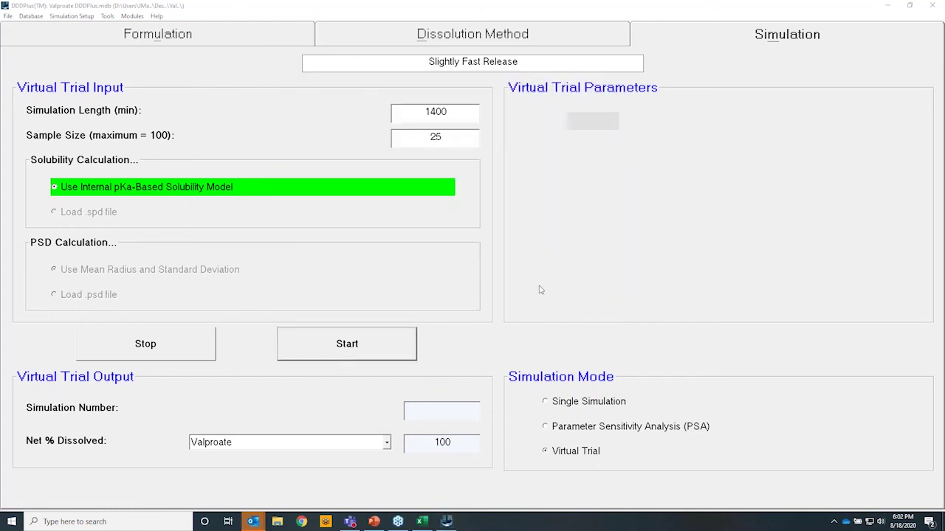
Run the 25-sample virtual trial with output file Slightly Fast Release-25Trials.stc and display its dissolution plot in a maximized window.
left_click_drag(323, 276, 476, 232)
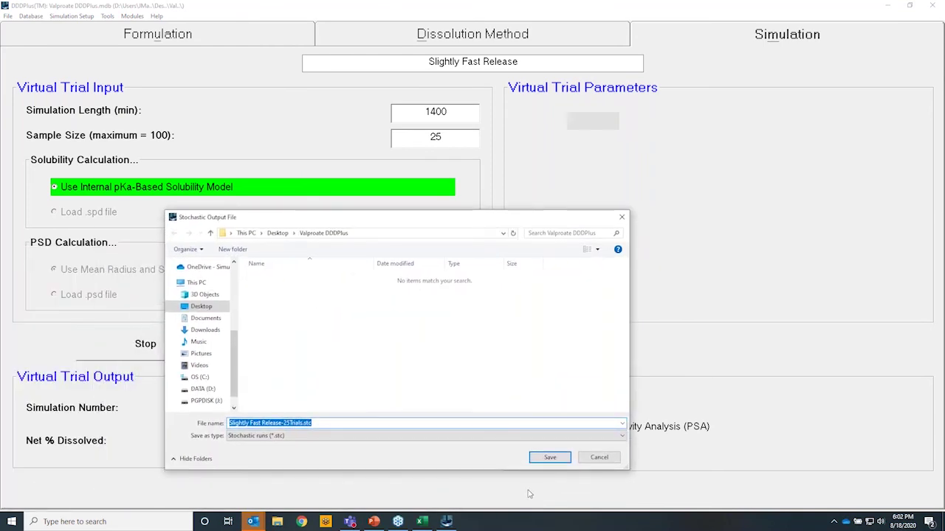
left_click(550, 458)
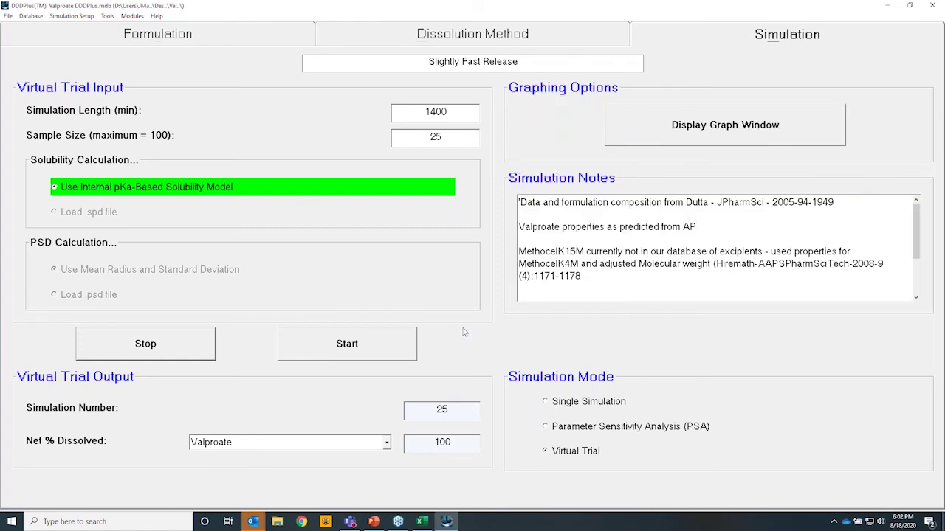
left_click(686, 137)
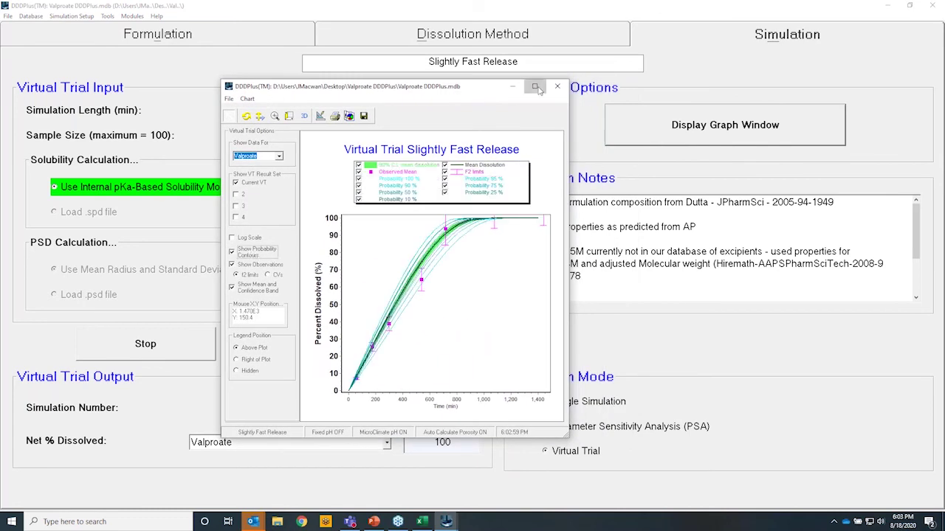
left_click(536, 87)
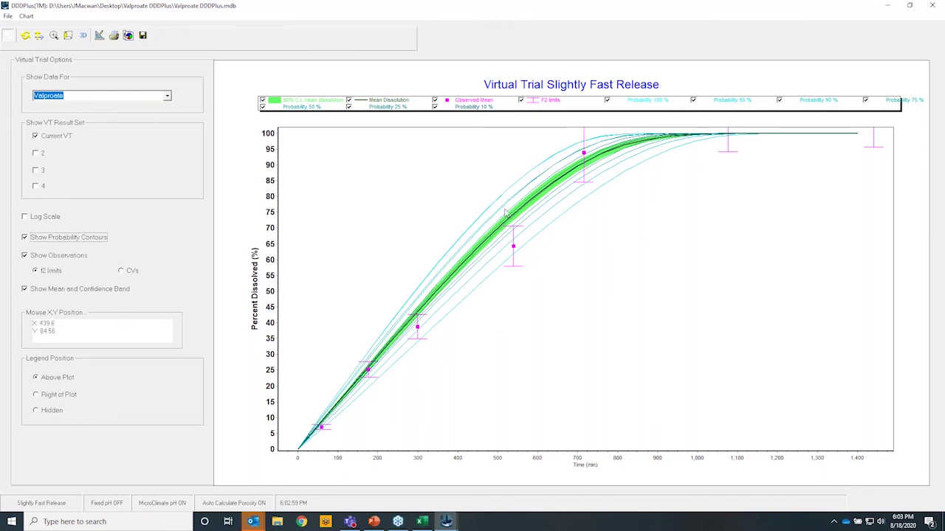
Export the simulated virtual trial data as a GastroPlus .dsd file named Slightly fast-VT.dsd in the Valproate DDDPlus folder.
right_click(557, 255)
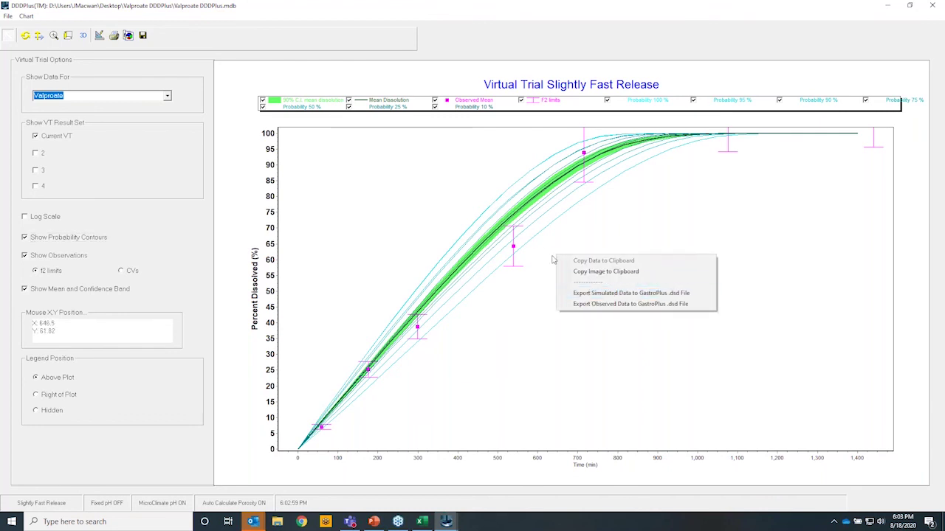
left_click(623, 295)
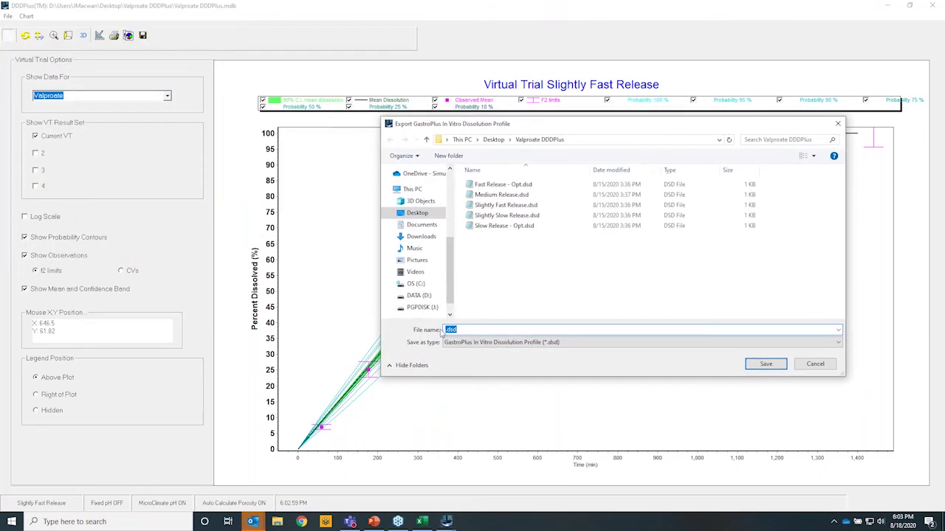
left_click(445, 330)
type("Slightly fast-VT")
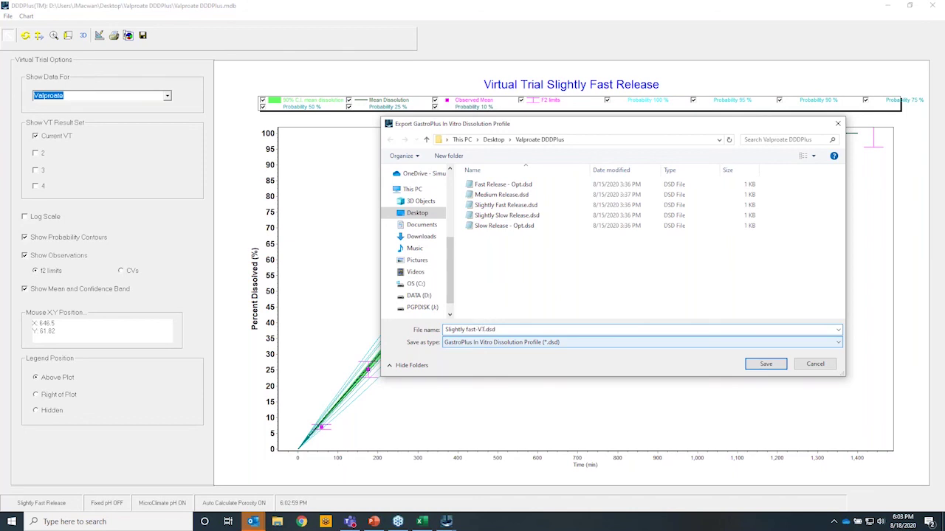
key("Return")
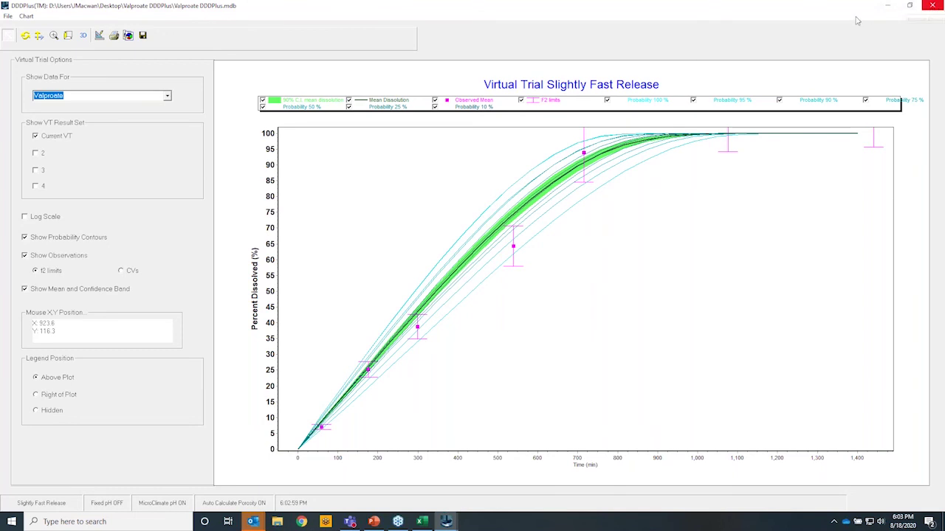
Close DDDPlus, start GastroPlus and open the recent Valproate.mdb drug database in a maximized window.
double_click(711, 10)
left_click(744, 33)
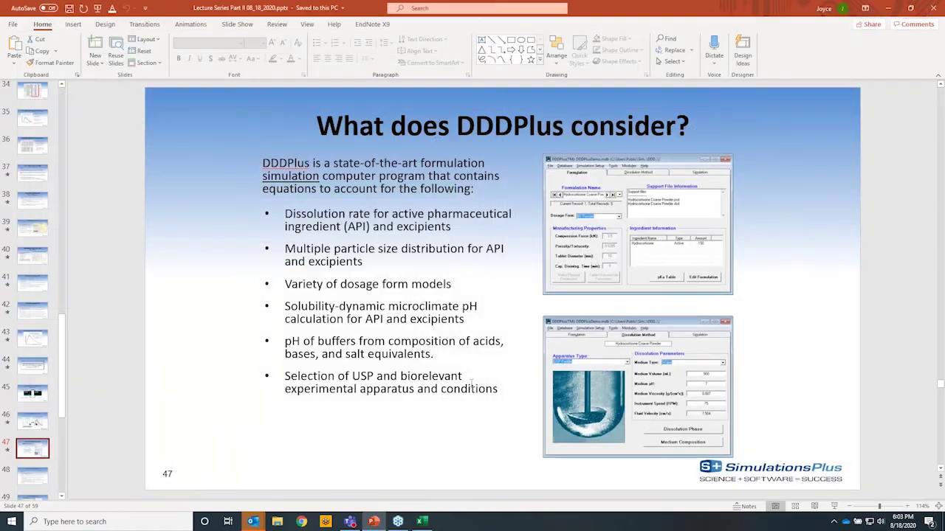
left_click(12, 522)
left_click(170, 232)
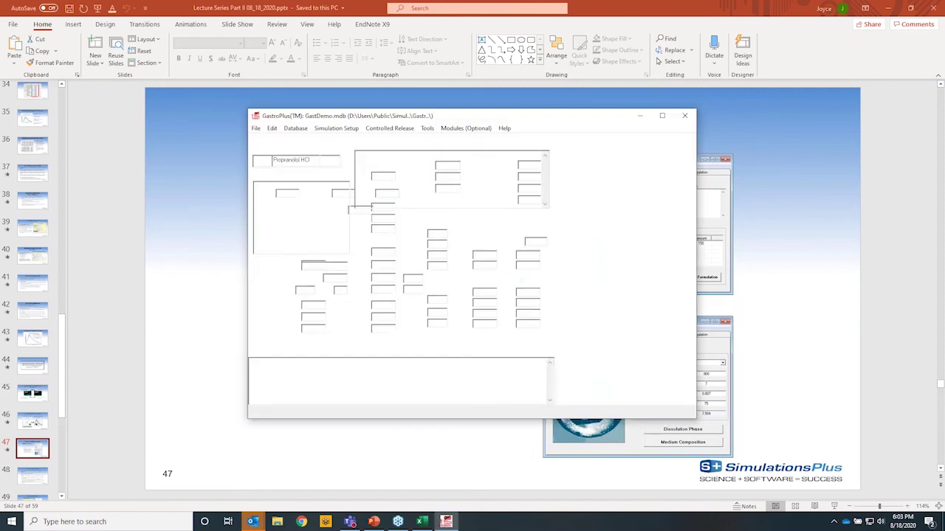
left_click(256, 130)
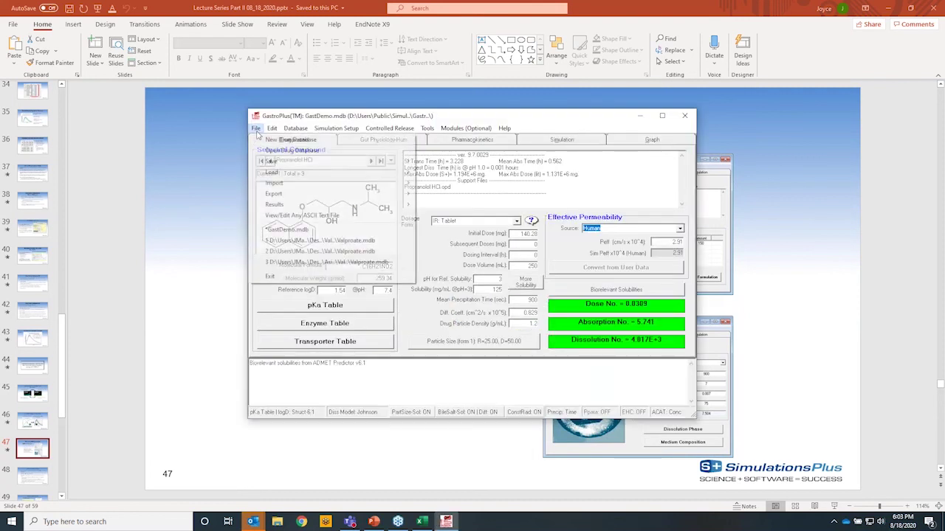
left_click(338, 251)
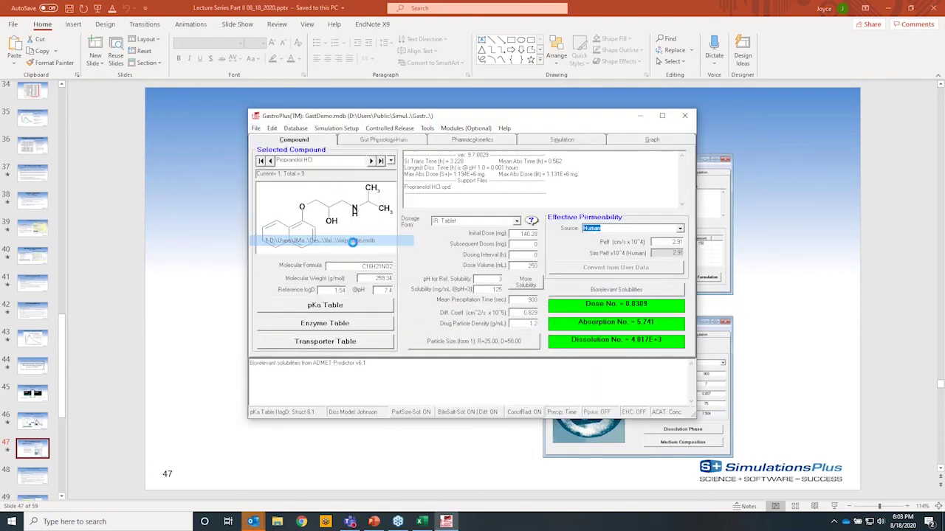
left_click(663, 116)
Select the compound record Human CR Slightly Fast - PBPK- High.
left_click(293, 70)
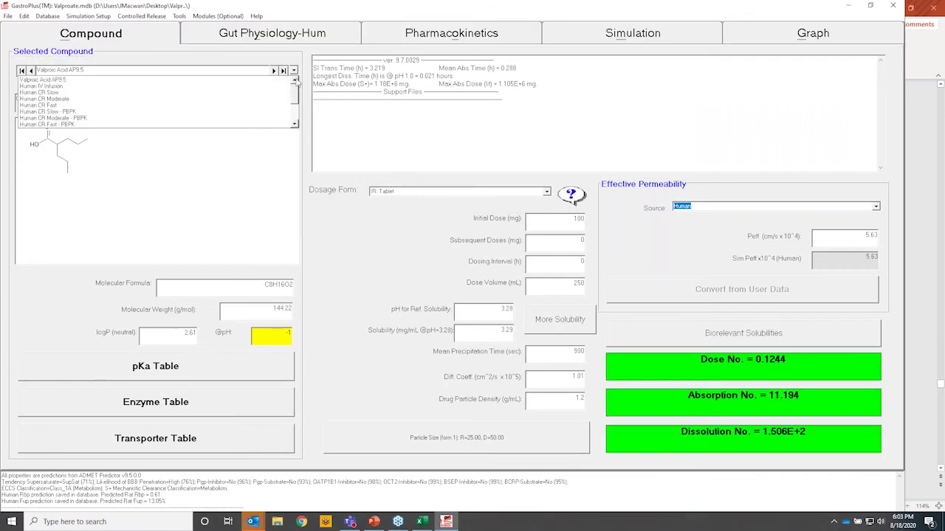
scroll(294, 124, "down", 2)
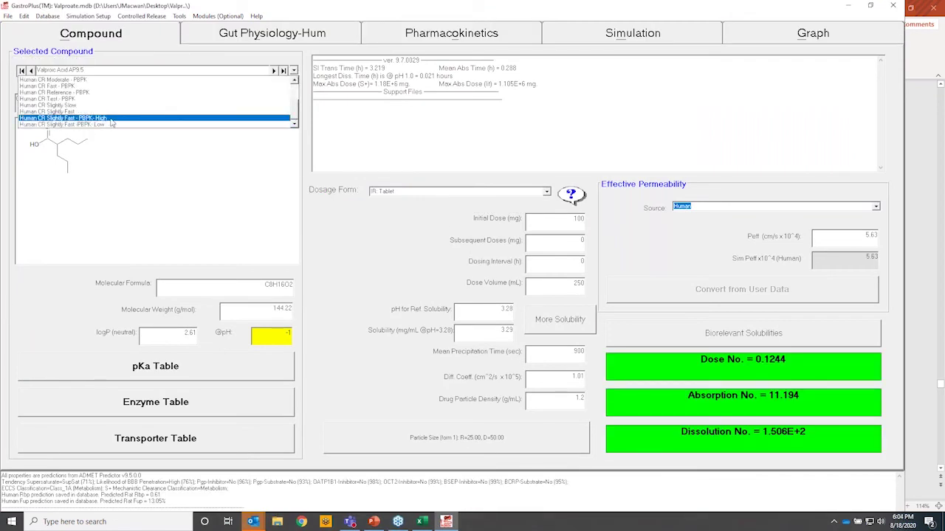
left_click(116, 124)
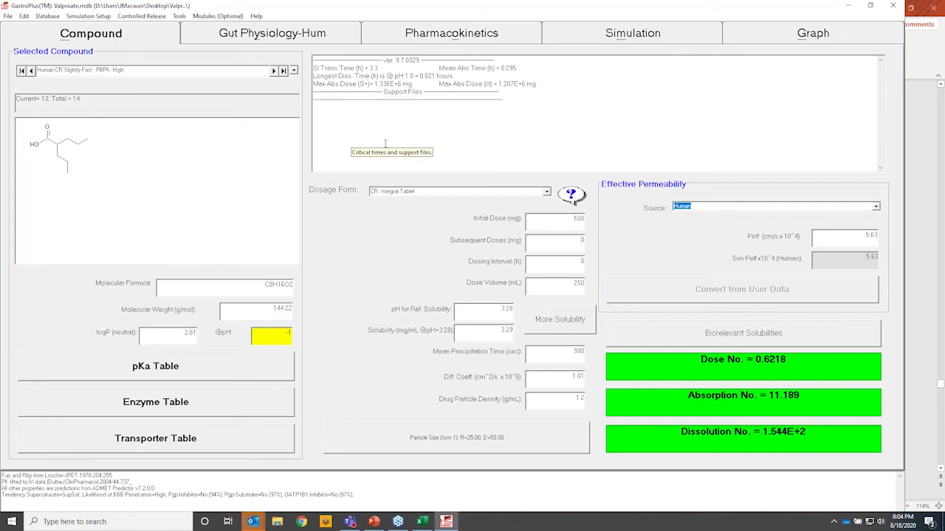
Load the in vitro dissolution profile Slightly fast-VT_TrialMax.dsd from the Valproate DDDPlus folder on the Desktop.
left_click(7, 15)
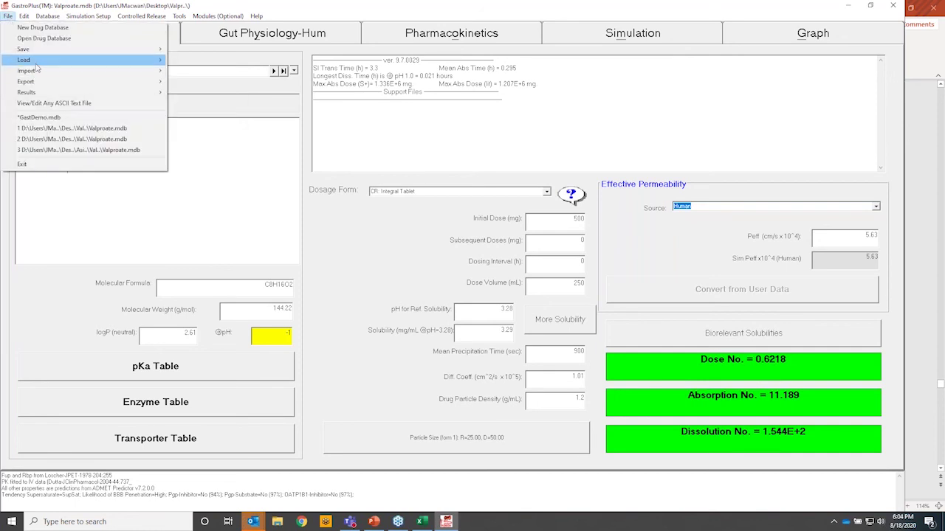
mouse_move(36, 62)
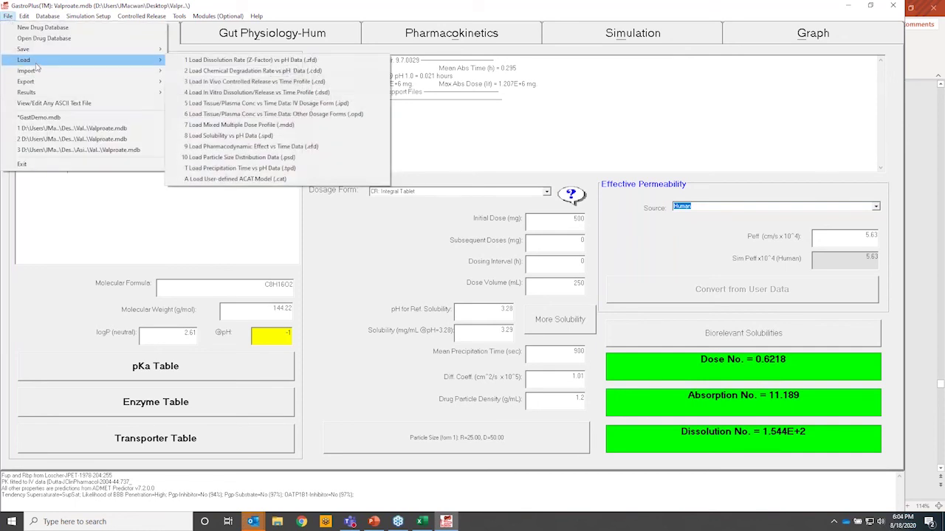
left_click(327, 93)
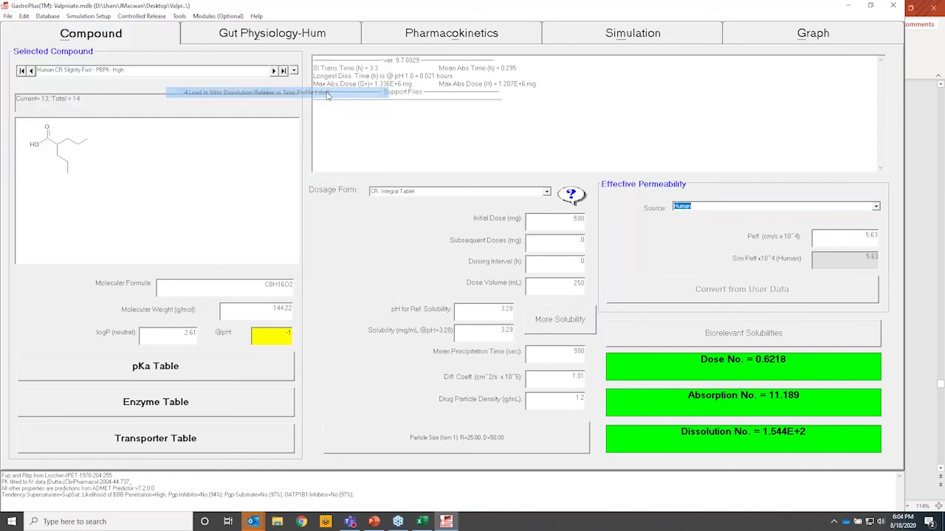
left_click(315, 140)
left_click(331, 151)
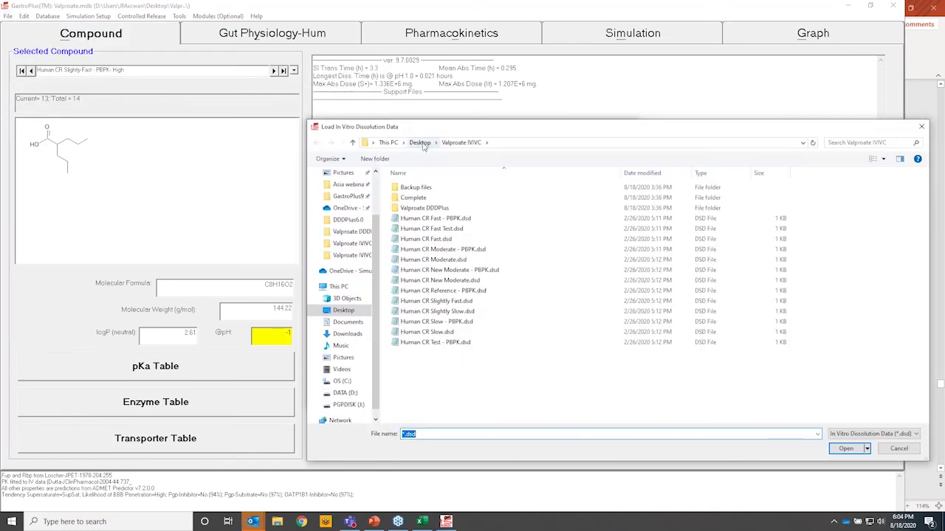
left_click(417, 143)
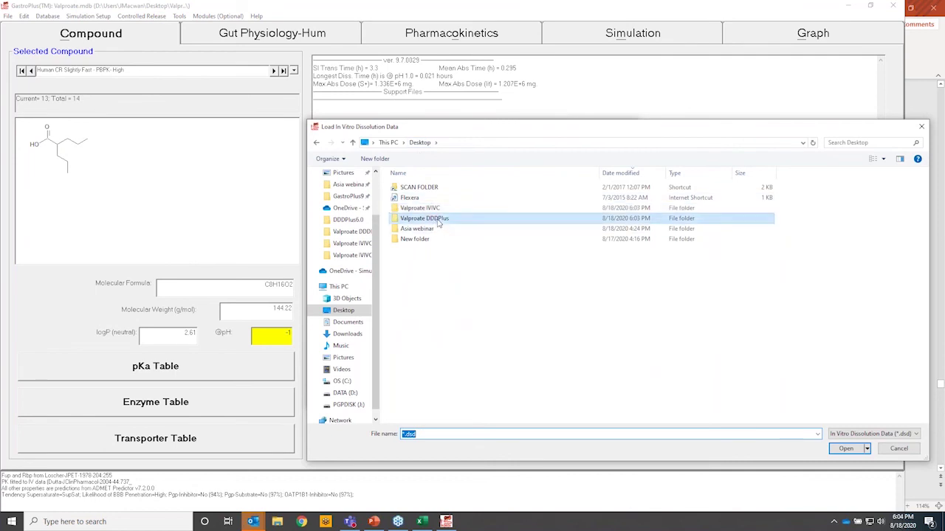
double_click(436, 220)
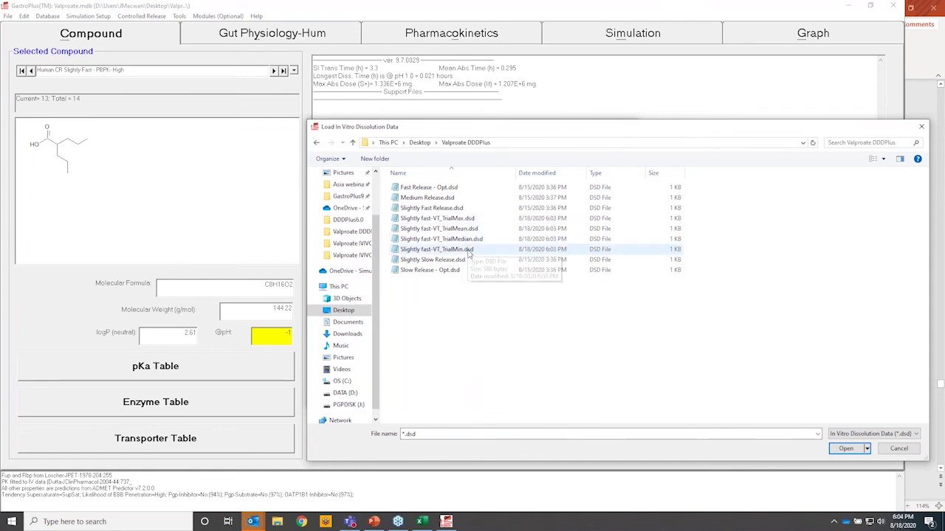
left_click(457, 222)
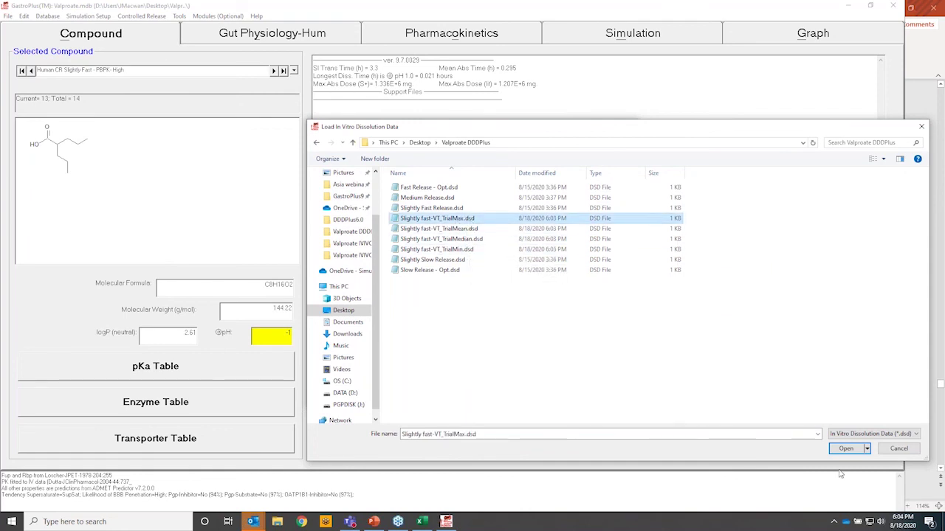
left_click(844, 448)
Save the loaded dissolution profile as Human CR Slightly Fast - PBPK- High.dsd in the Valproate IVIVC folder and accept it.
left_click(314, 138)
left_click(341, 179)
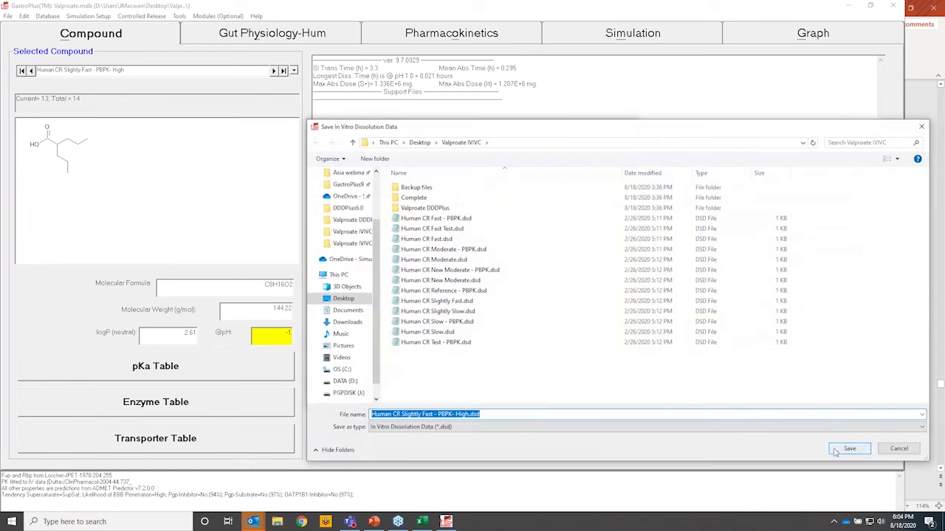
left_click(844, 448)
left_click(465, 276)
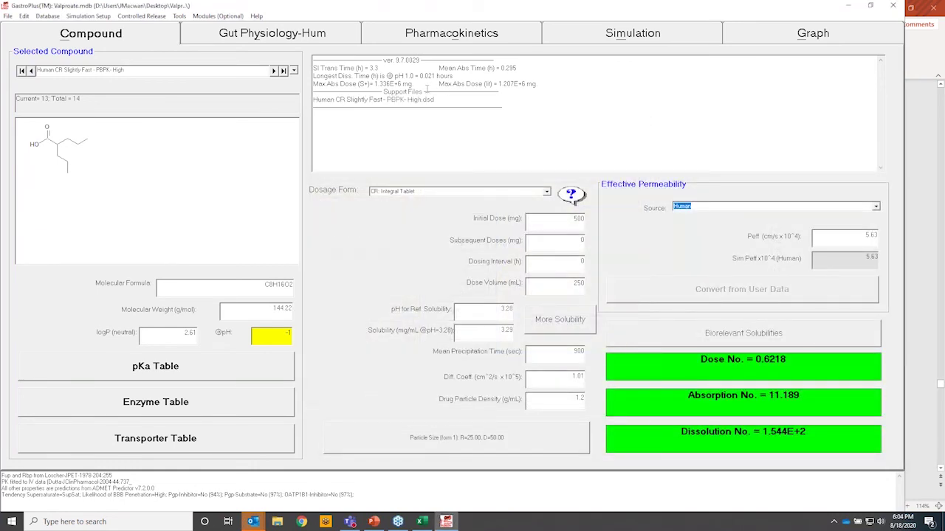
left_click_drag(421, 99, 445, 106)
Calculate the record's in vivo controlled release profile from its dissolution data using the IVIVC file Human CR Fast.ivc and accept it.
left_click(8, 15)
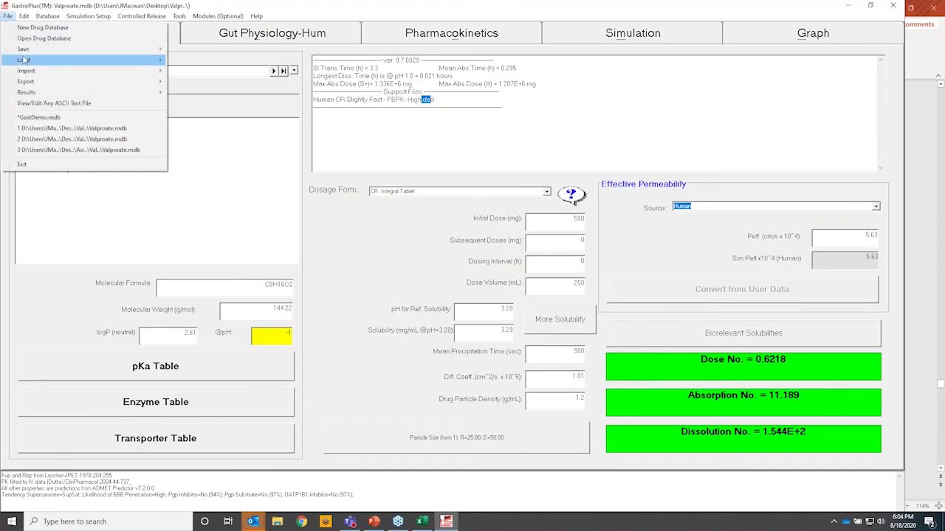
mouse_move(89, 60)
left_click(332, 83)
left_click(354, 139)
left_click(385, 163)
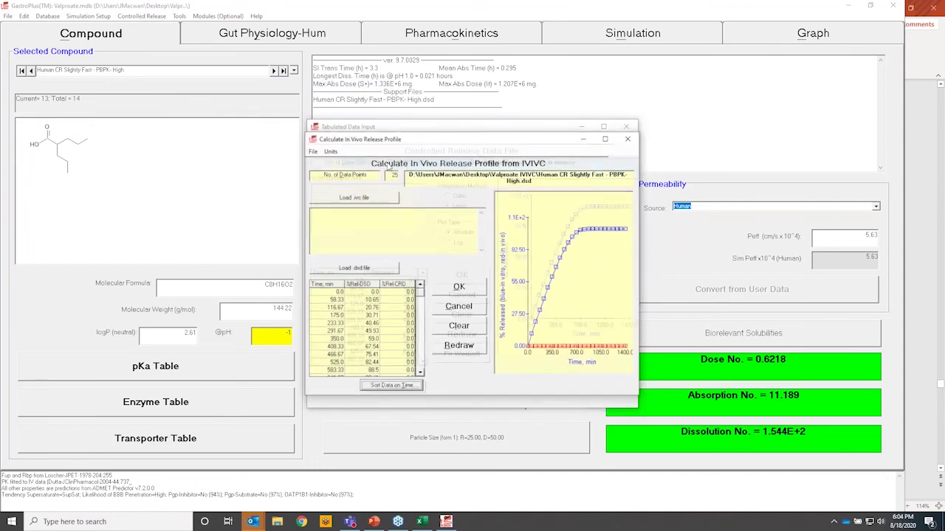
left_click(352, 197)
left_click(436, 231)
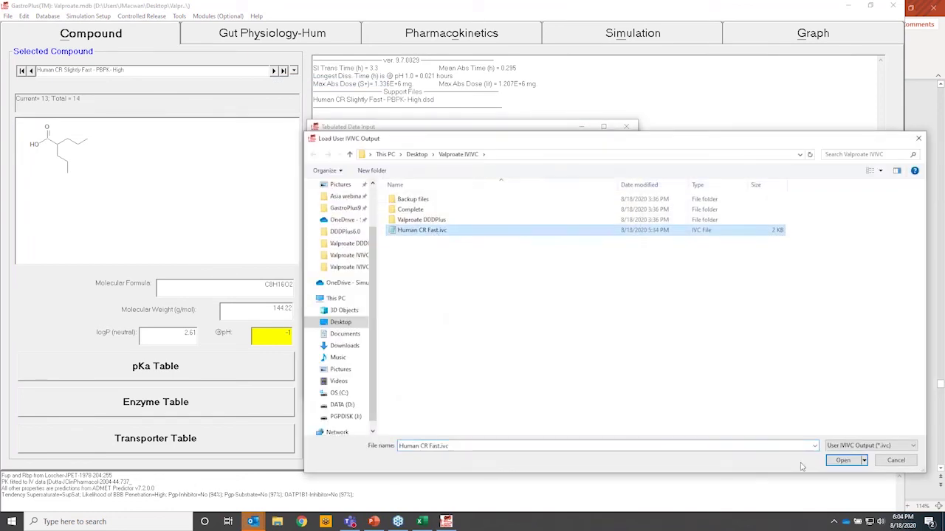
left_click(844, 462)
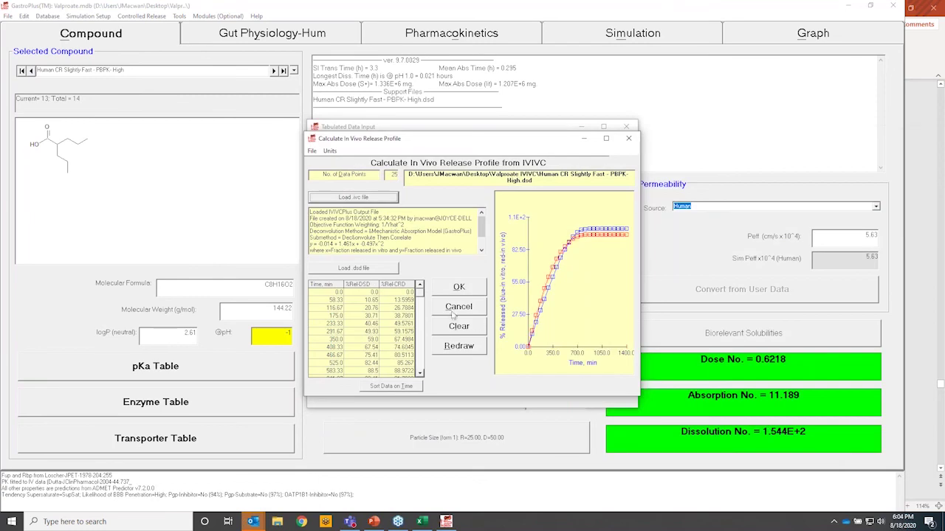
left_click(459, 288)
Fit a Single Weibull function to the in vivo release profile, fitting total released, time scale and shape, and accept the fit.
left_click(465, 354)
left_click(382, 248)
left_click(381, 298)
left_click(298, 341)
left_click(322, 338)
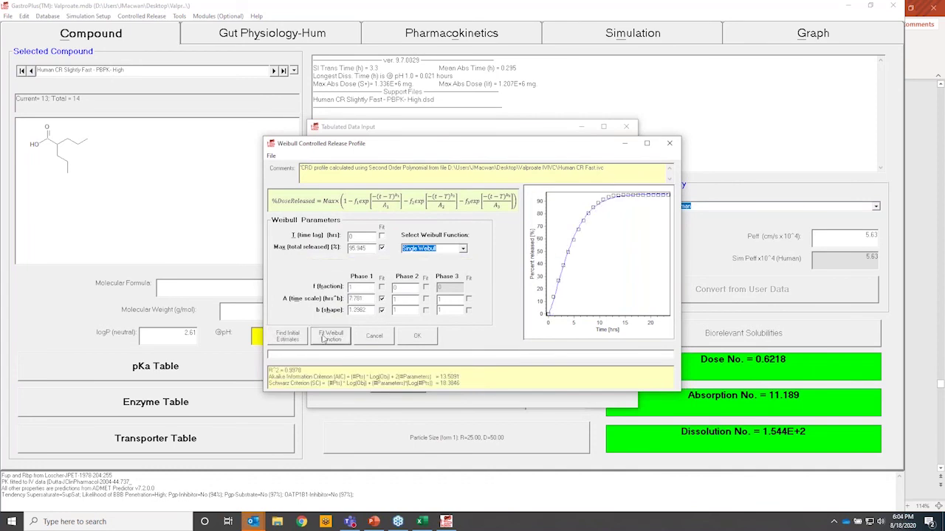
left_click(270, 156)
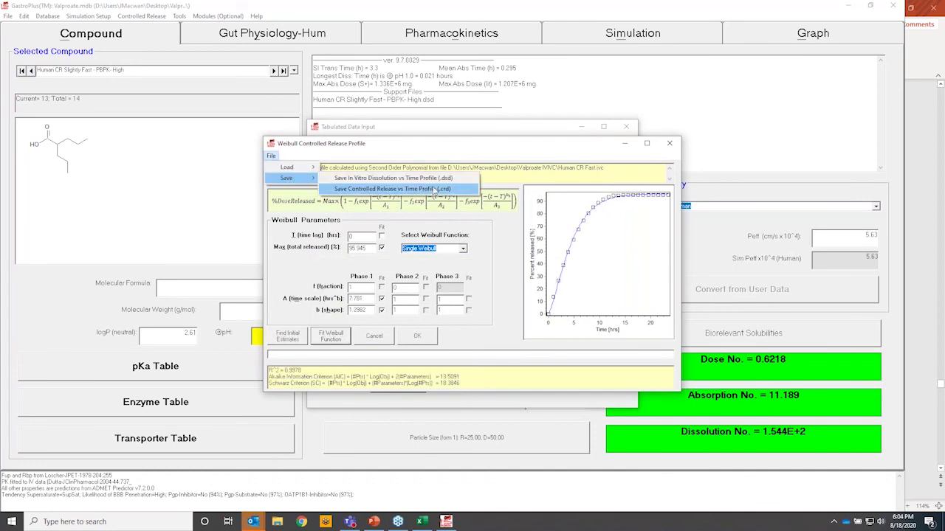
left_click(417, 336)
left_click(417, 335)
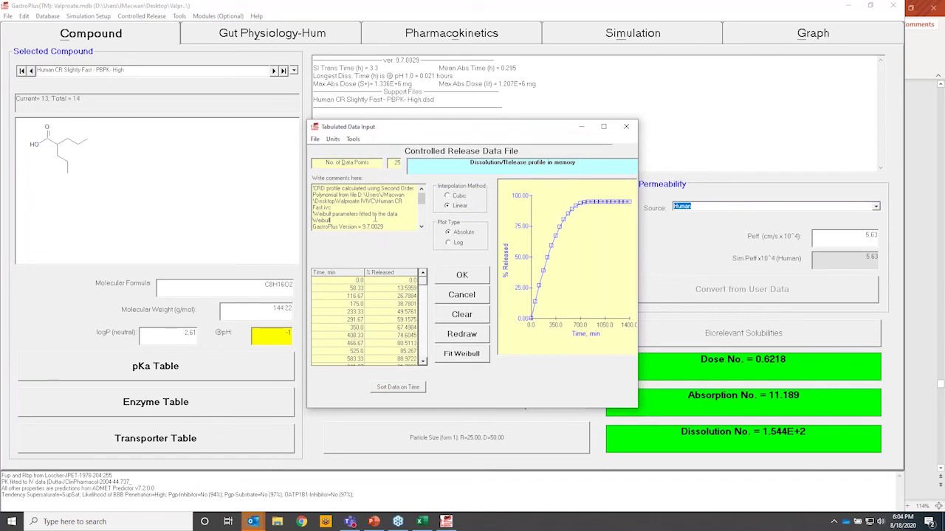
Save the controlled release profile as Human CR Slightly Fast - PBPK- High.crd in the Valproate IVIVC folder and accept it.
left_click(315, 139)
left_click(325, 173)
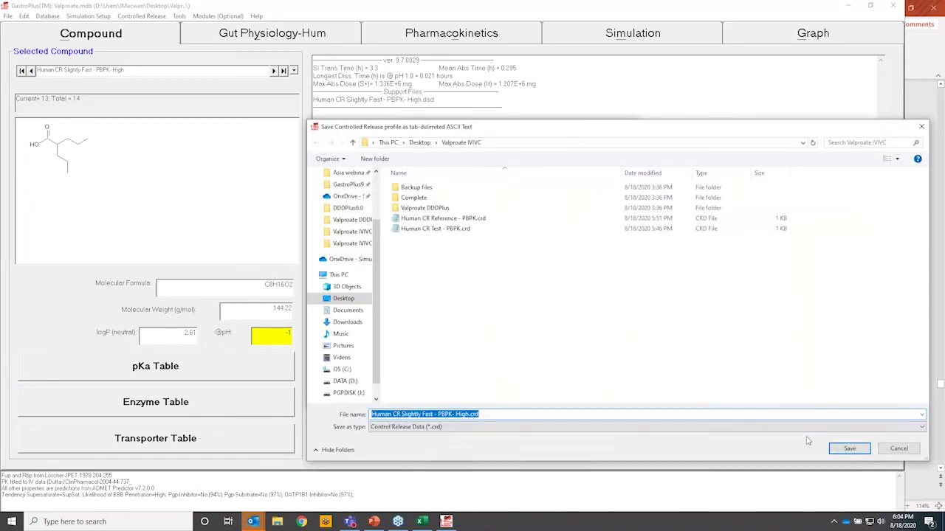
left_click(848, 448)
left_click(453, 272)
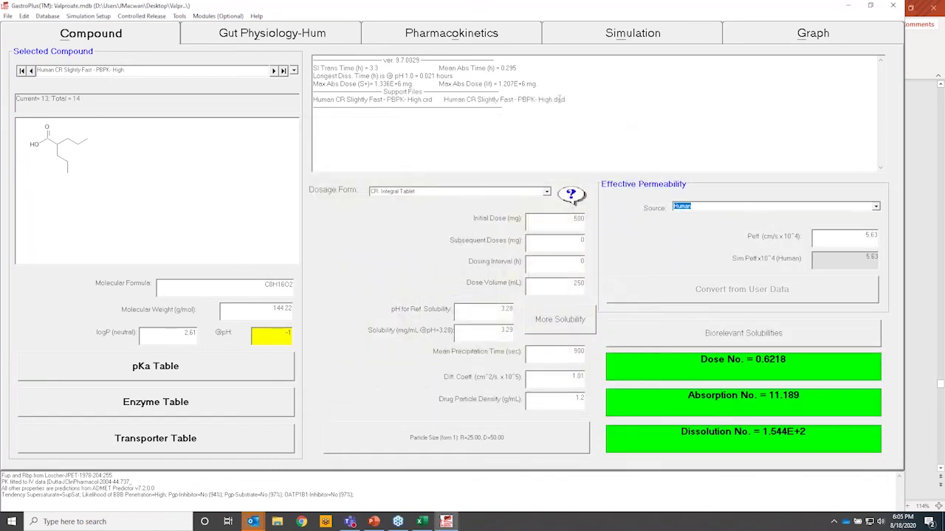
left_click(595, 39)
left_click(283, 127)
left_click(603, 354)
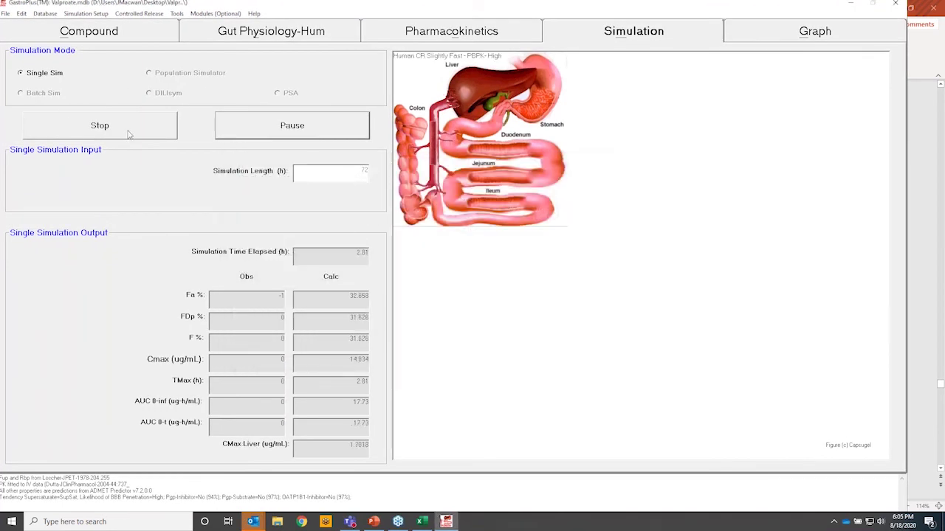
left_click(124, 131)
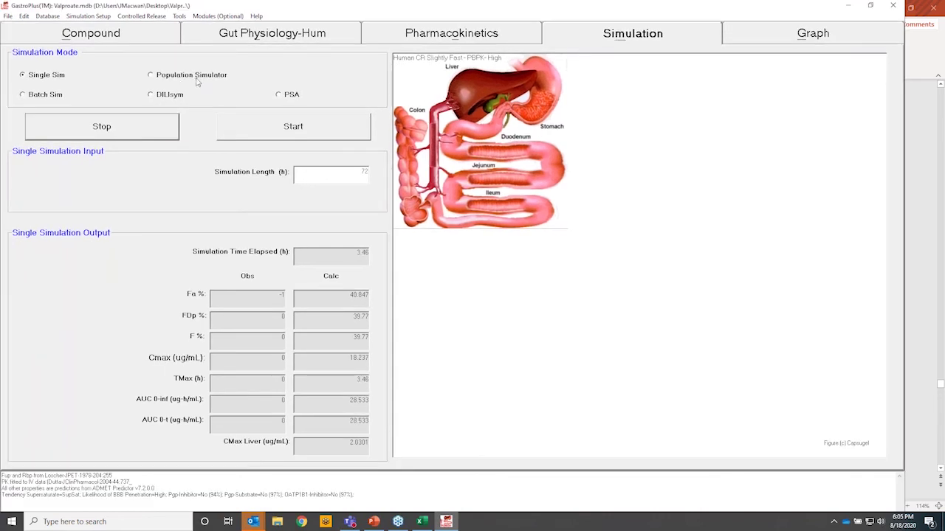
Switch to Population Simulator mode, accept the default parameters with 300 output points, and set the human population's minimum age to 21 years.
left_click(197, 78)
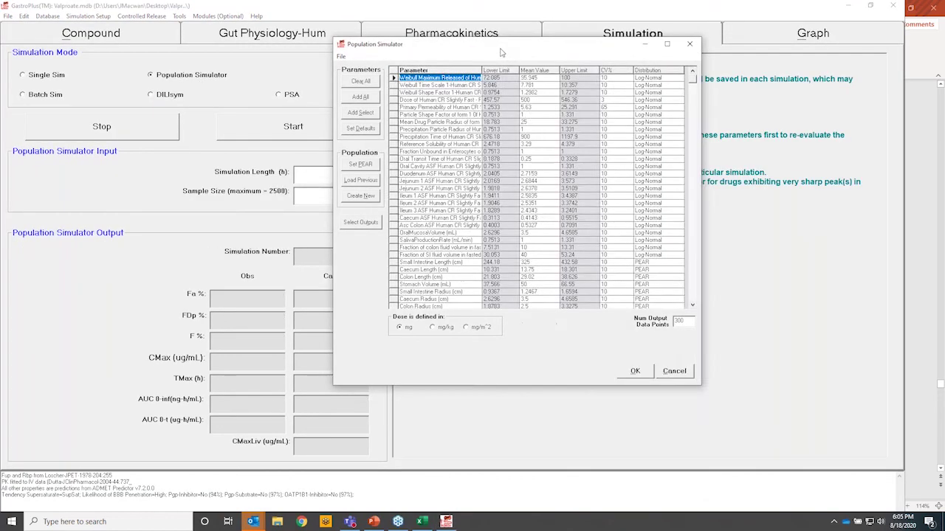
left_click_drag(501, 52, 374, 60)
left_click(560, 334)
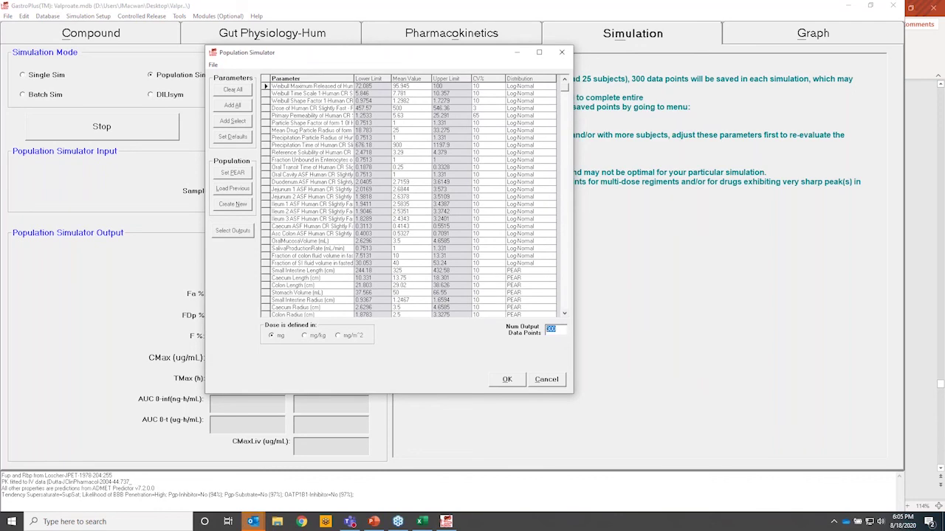
left_click(507, 380)
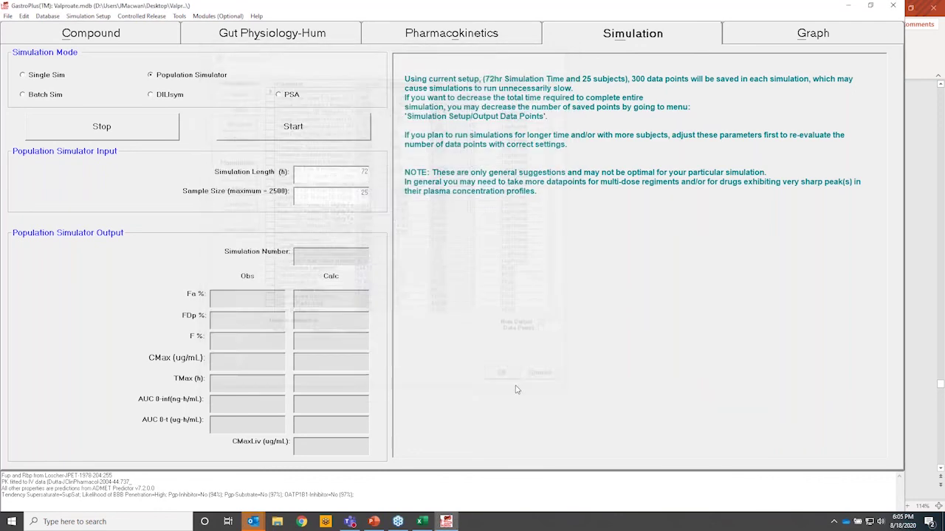
type("21")
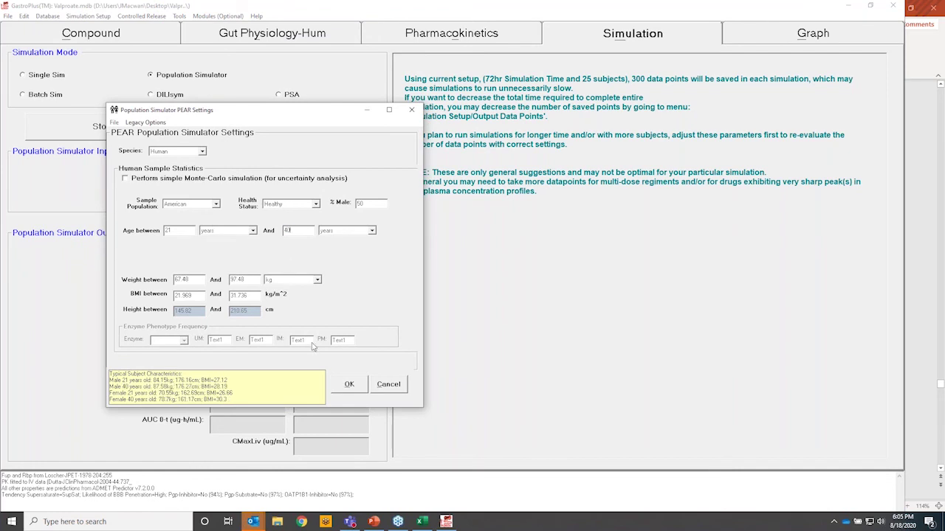
left_click(352, 385)
Set the sample size to 6 and run the 72 h population simulation, updating Kps in tissues not selected independently.
left_click_drag(354, 195, 382, 195)
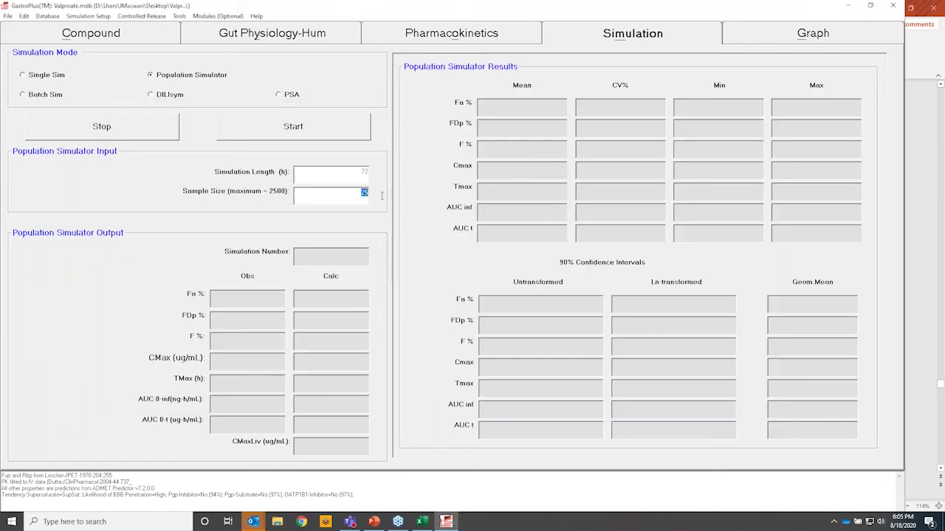
left_click(313, 126)
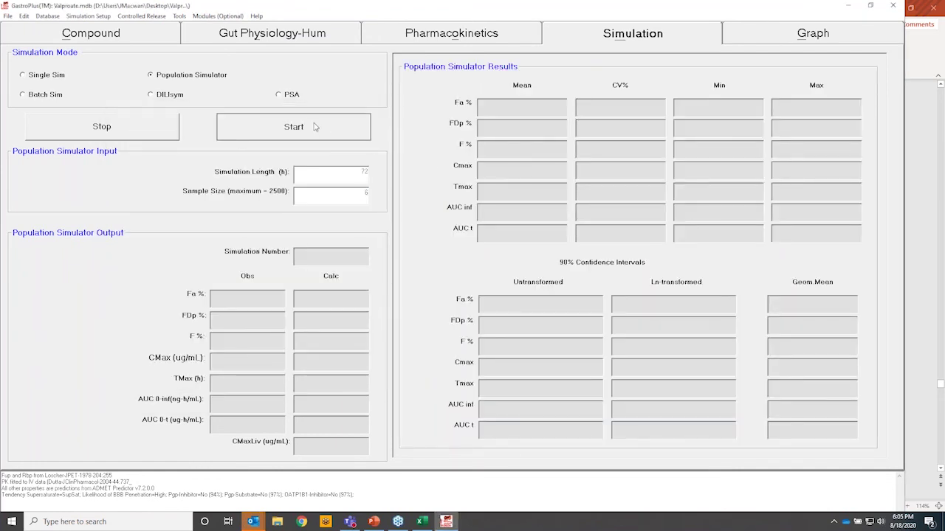
left_click(545, 349)
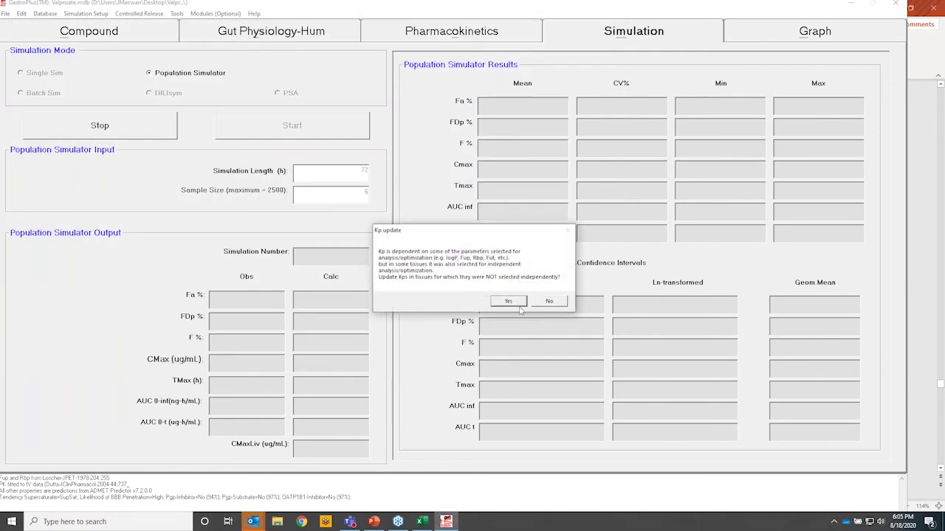
left_click(509, 301)
left_click(544, 292)
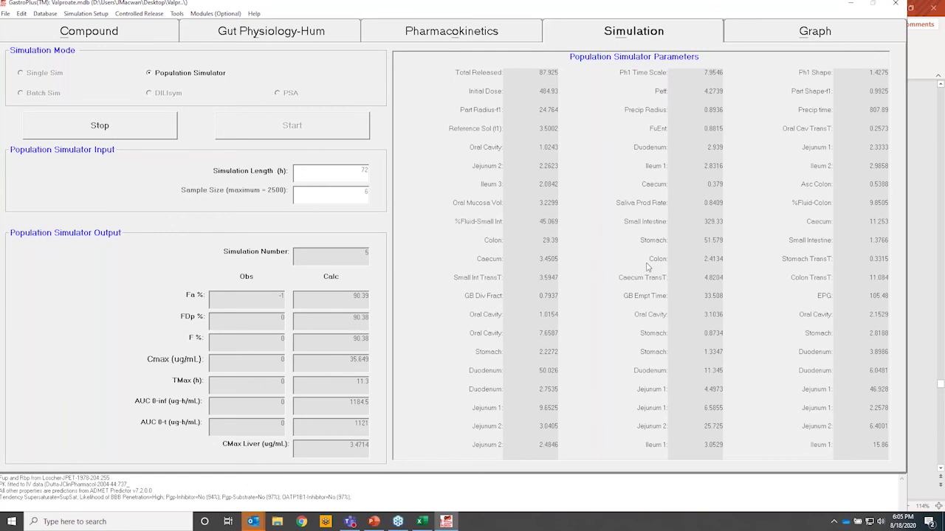
Plot the population simulation results for the high-limit profile with probability contours shown, and close the plot.
left_click(746, 42)
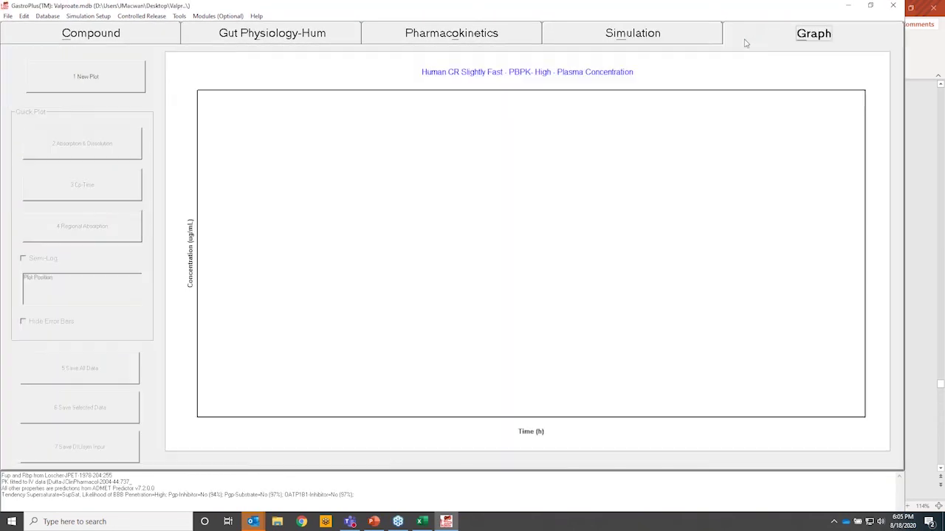
left_click(78, 81)
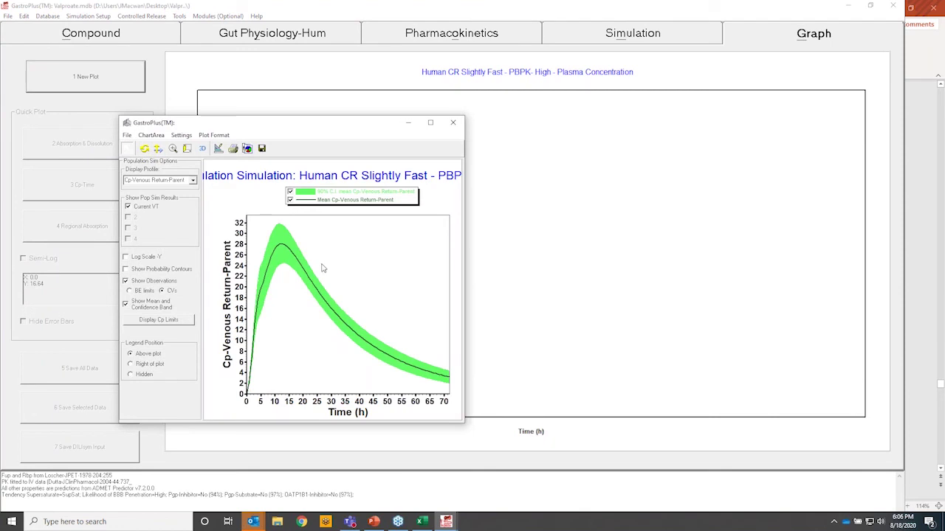
left_click(142, 271)
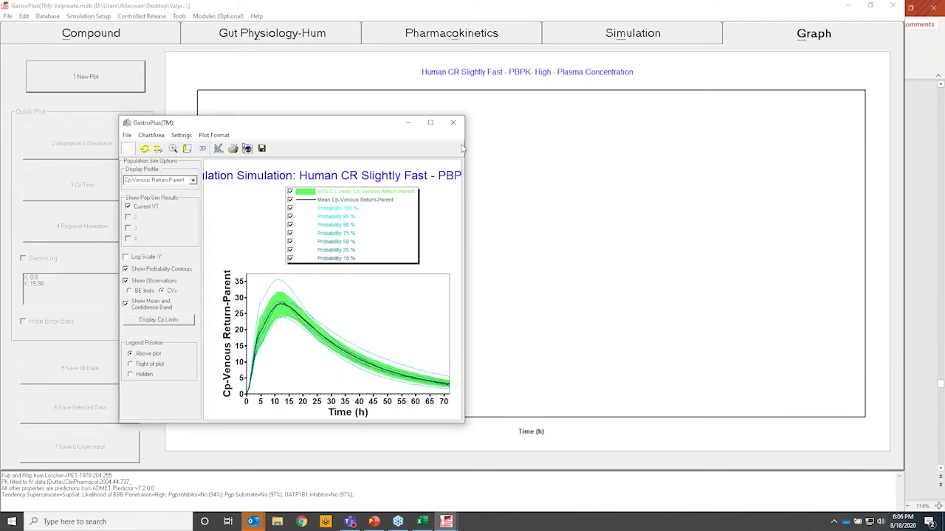
left_click(452, 122)
For the Human CR Slightly Fast -PBPK- Low record, load the in vitro dissolution file Slightly fast-VT_TrialMin.dsd from the Valproate DDDPlus folder.
left_click(141, 33)
left_click(273, 71)
left_click(8, 16)
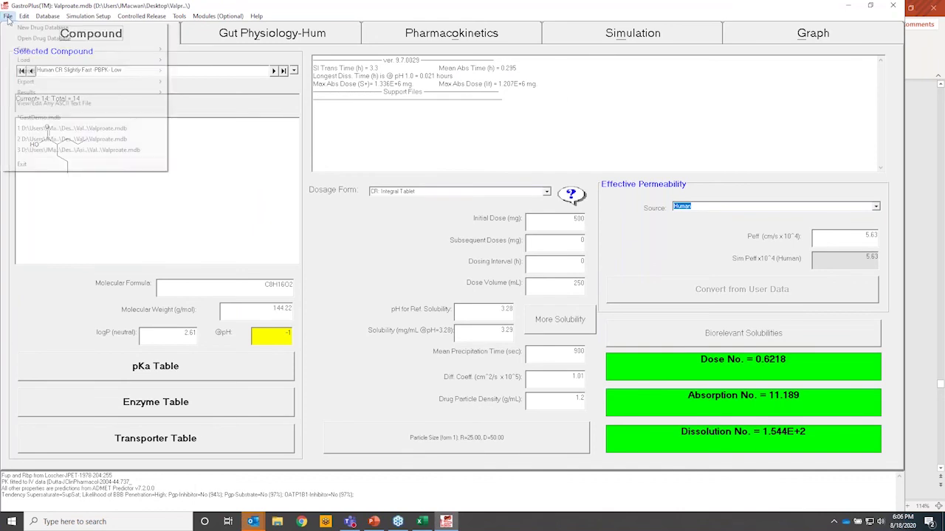
mouse_move(45, 59)
left_click(331, 94)
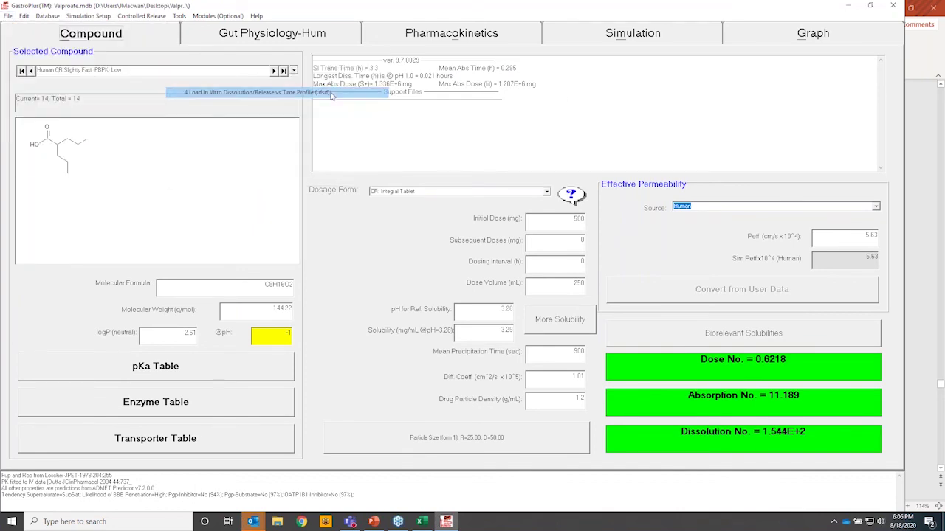
left_click(315, 139)
left_click(394, 196)
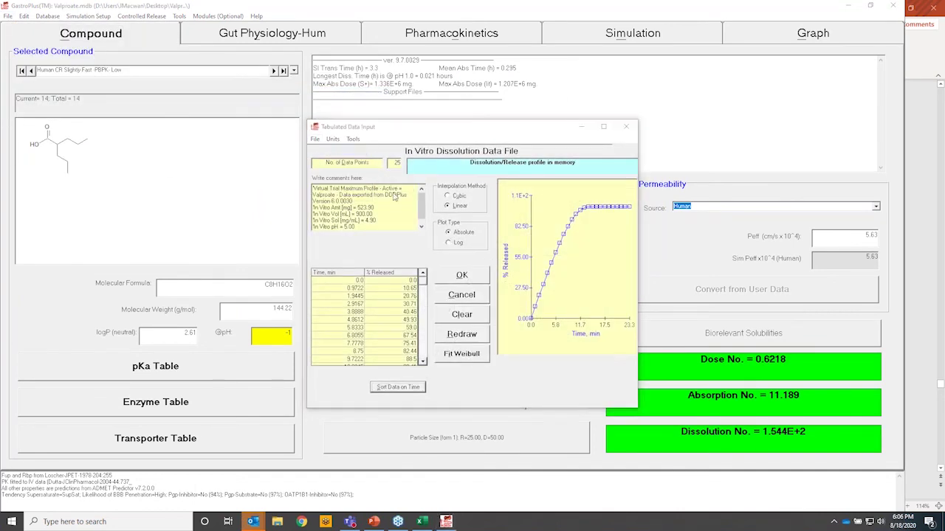
left_click(420, 143)
double_click(442, 220)
left_click(467, 251)
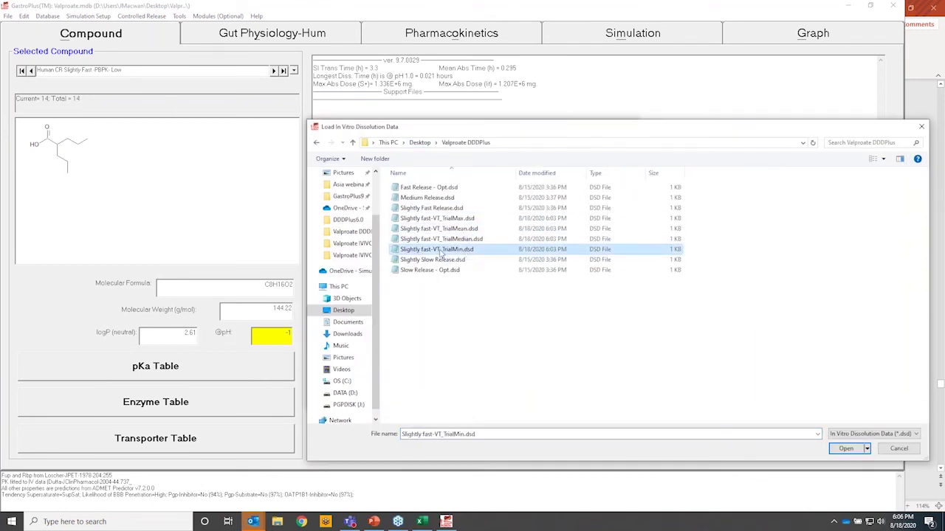
left_click(844, 449)
Save the in vitro dissolution profile as Human CR Slightly Fast -PBPK- Low.dsd in the Valproate IVIVC folder and accept it.
left_click(315, 139)
left_click(334, 174)
left_click(833, 450)
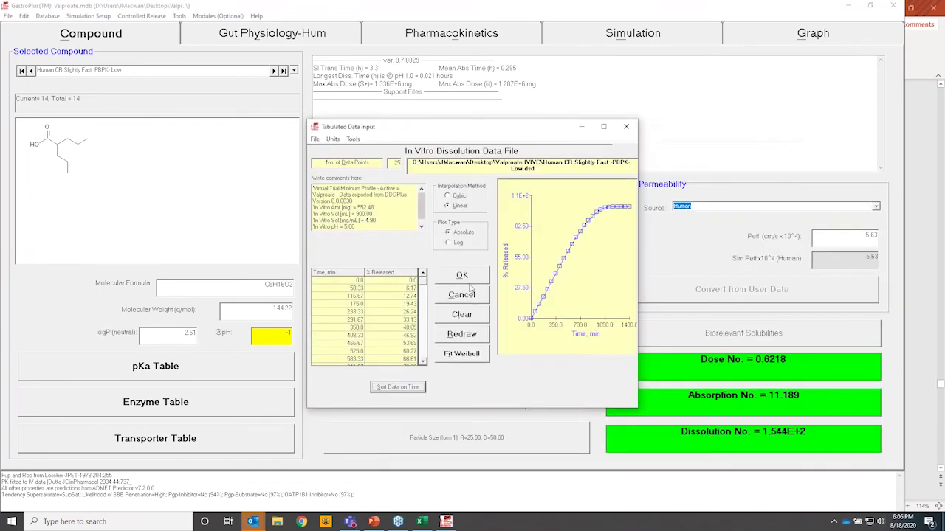
left_click(461, 275)
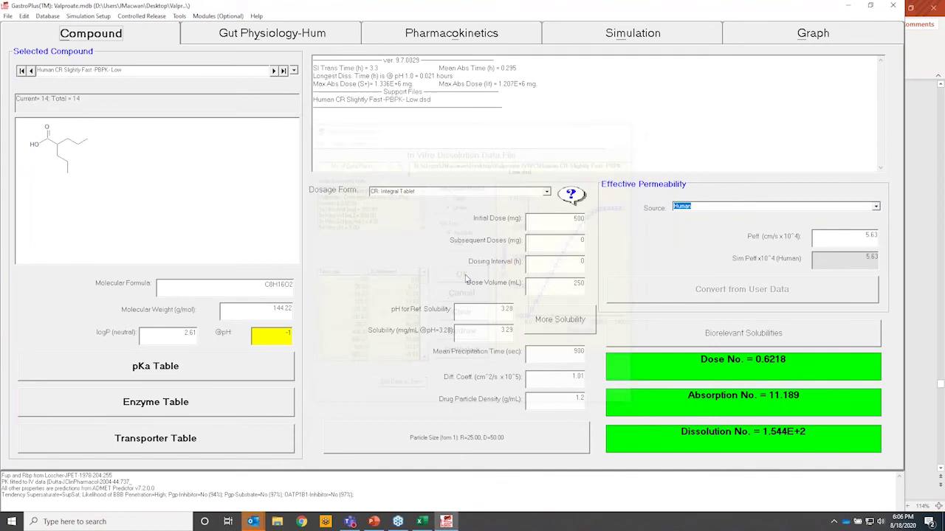
Calculate the in vivo controlled release profile from the IVIVC using Human CR Fast.ivc and the low-limit dissolution data, and accept it.
left_click(7, 15)
mouse_move(31, 61)
left_click(318, 92)
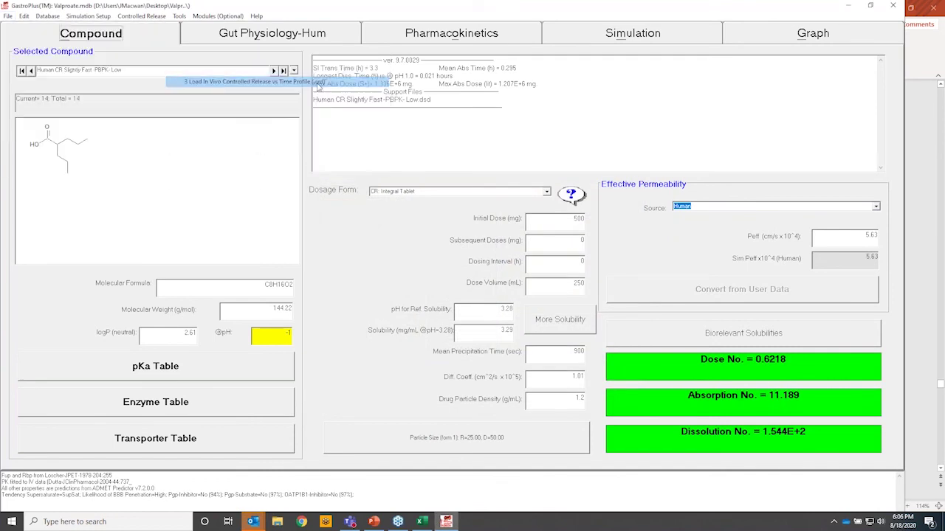
left_click(353, 139)
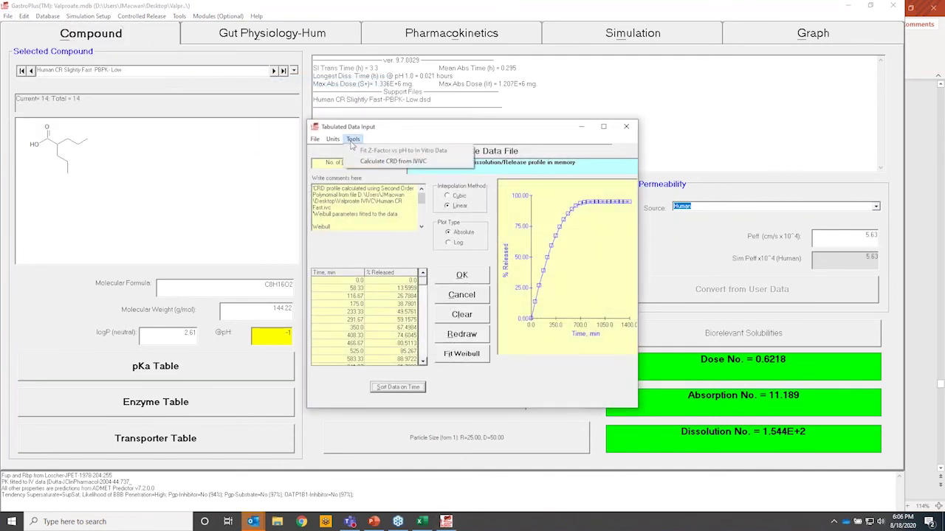
left_click(384, 161)
left_click(353, 197)
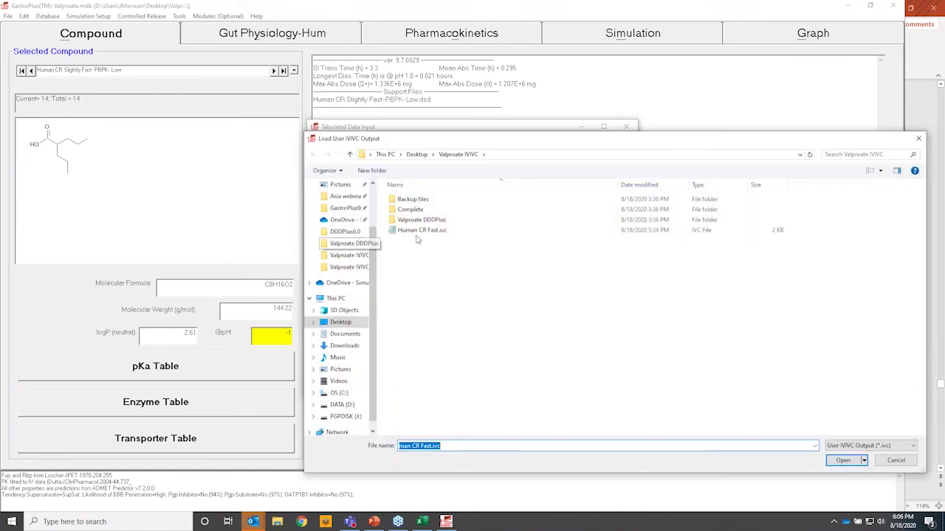
left_click(458, 230)
left_click(838, 462)
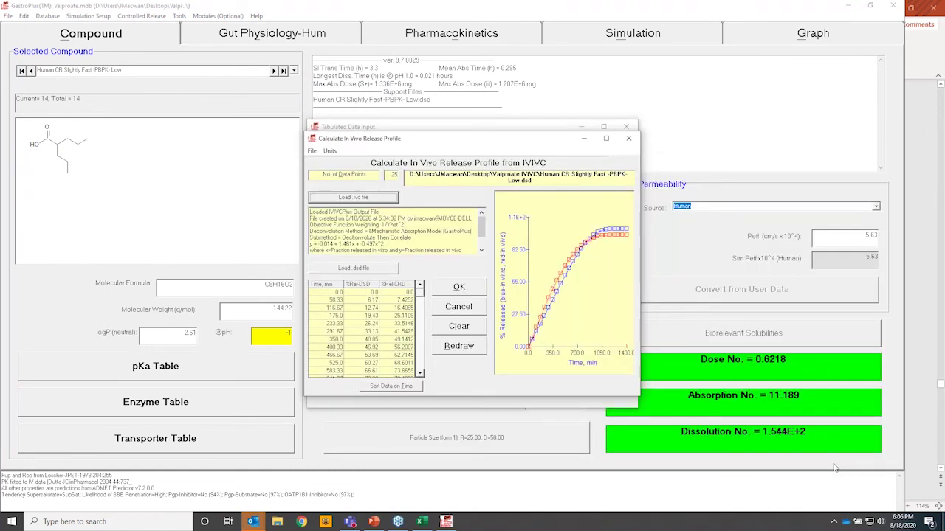
left_click(459, 290)
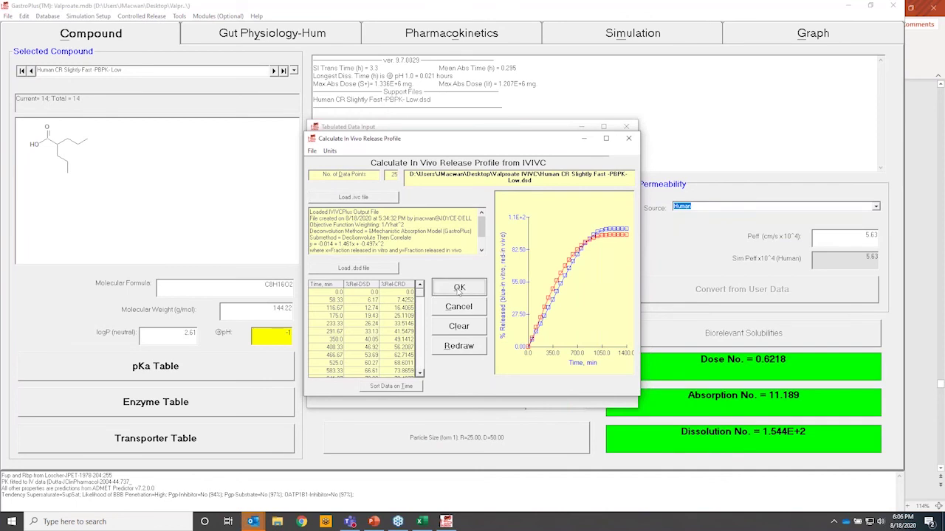
Fit a Single Weibull function to the low-limit release profile, fitting total released, time scale and shape from initial estimates, and accept the fit.
left_click(468, 357)
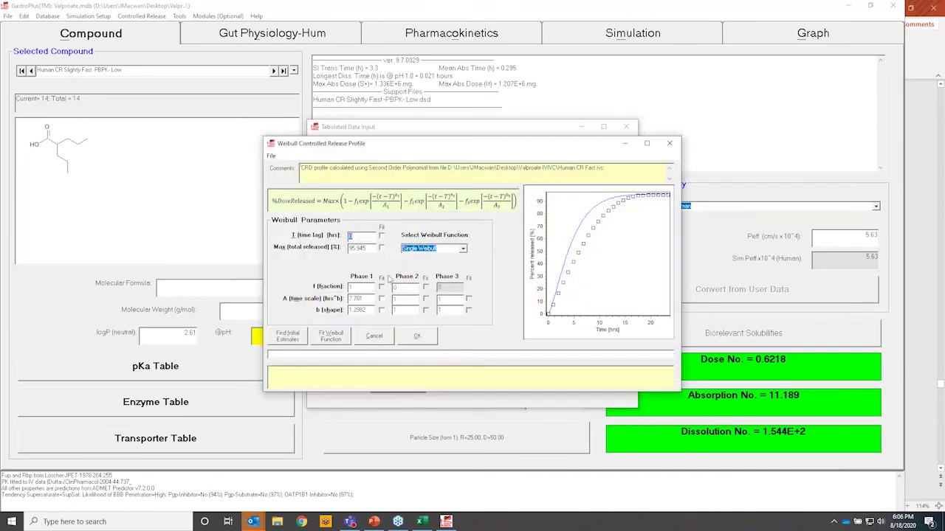
left_click(381, 298)
left_click(382, 310)
left_click(304, 338)
left_click(326, 340)
left_click(416, 337)
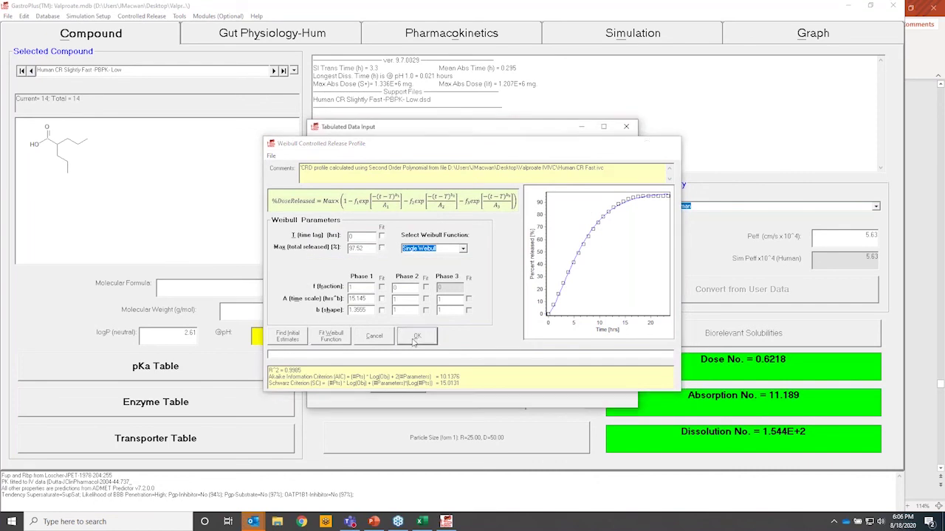
Save the controlled release profile as Human CR Slightly Fast -PBPK- Low.crd and accept it.
left_click(314, 139)
left_click(334, 172)
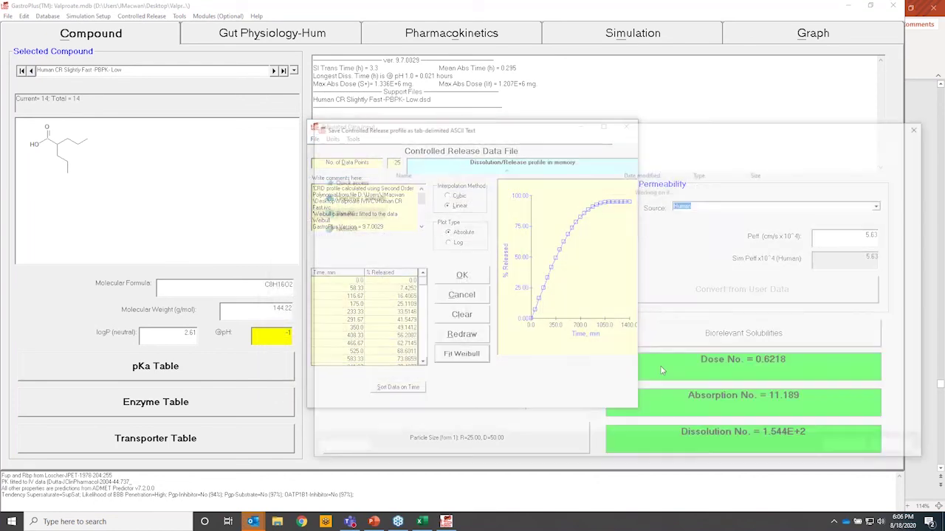
left_click(842, 450)
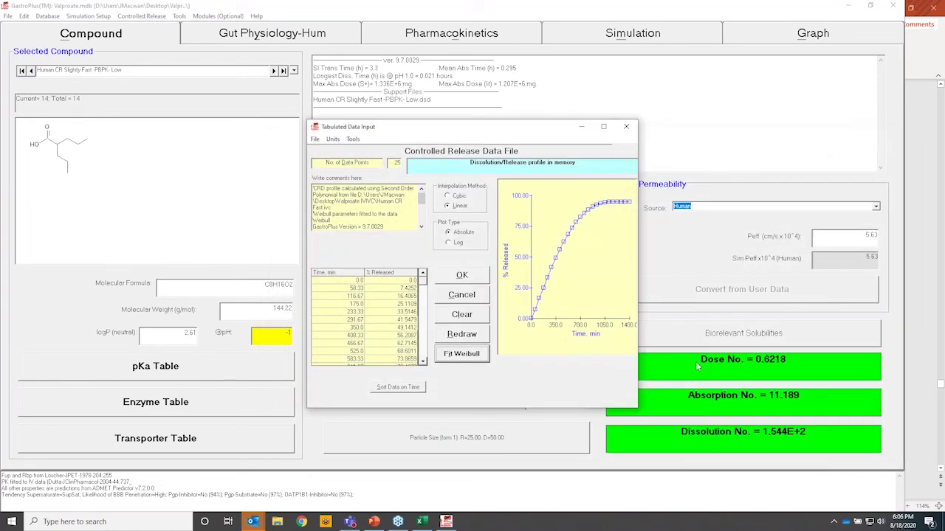
left_click(462, 276)
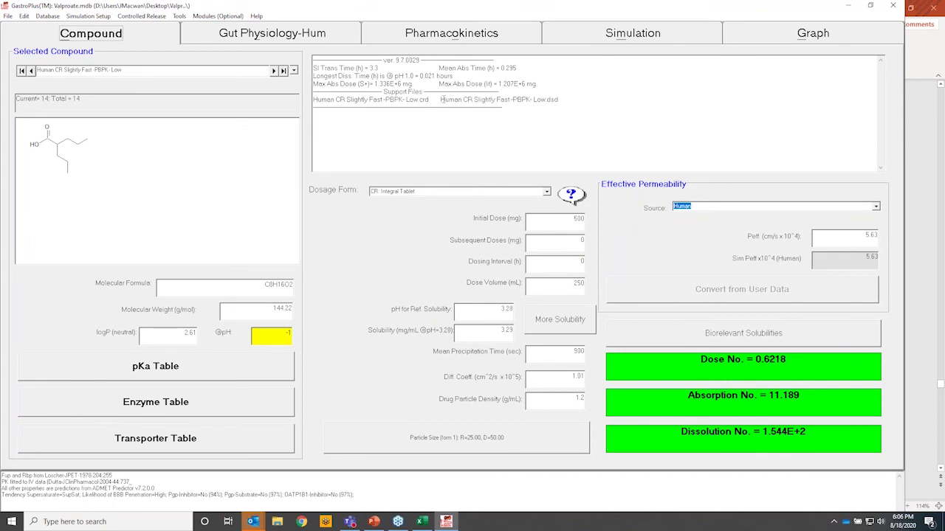
Start a 72 h single simulation with Weibull parameters loaded from Human CR Slightly Fast -PBPK- Low.crd, and stop it early.
left_click(570, 38)
left_click(285, 128)
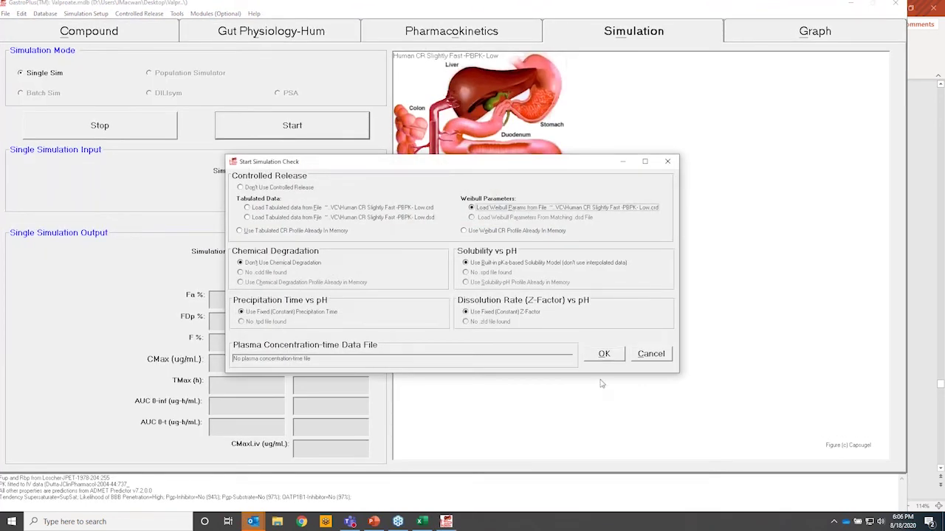
left_click(603, 354)
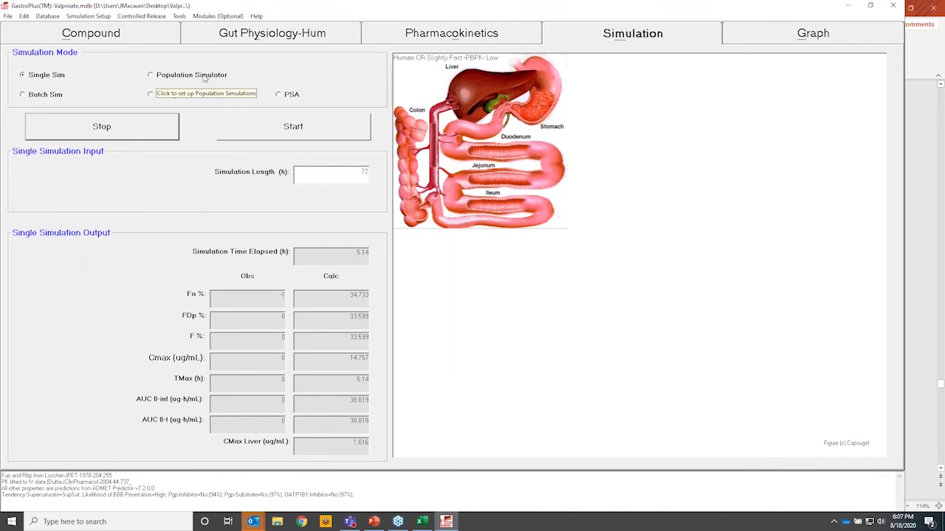
Switch to Population Simulator mode and load the previous population from Human CR Slightly Fast - PBPK- High-6Subjects.stc for a crossover trial.
left_click(204, 77)
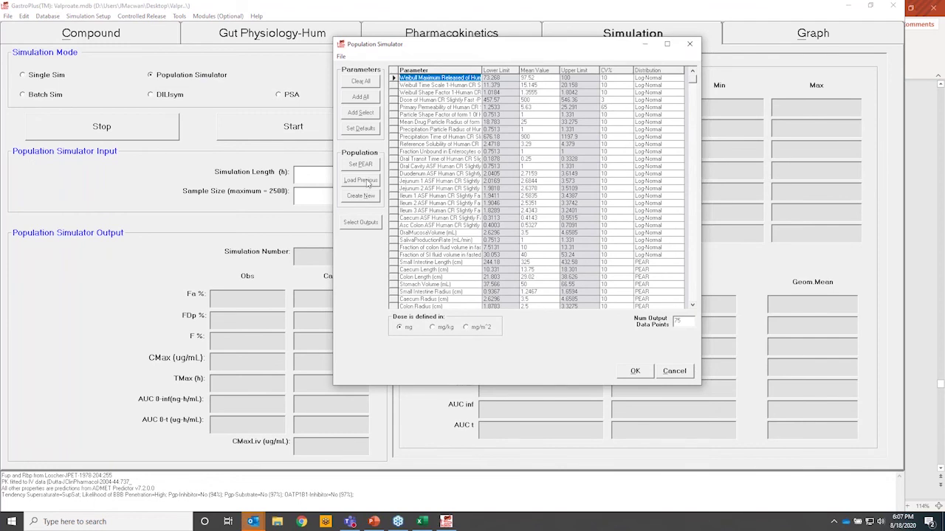
left_click(366, 182)
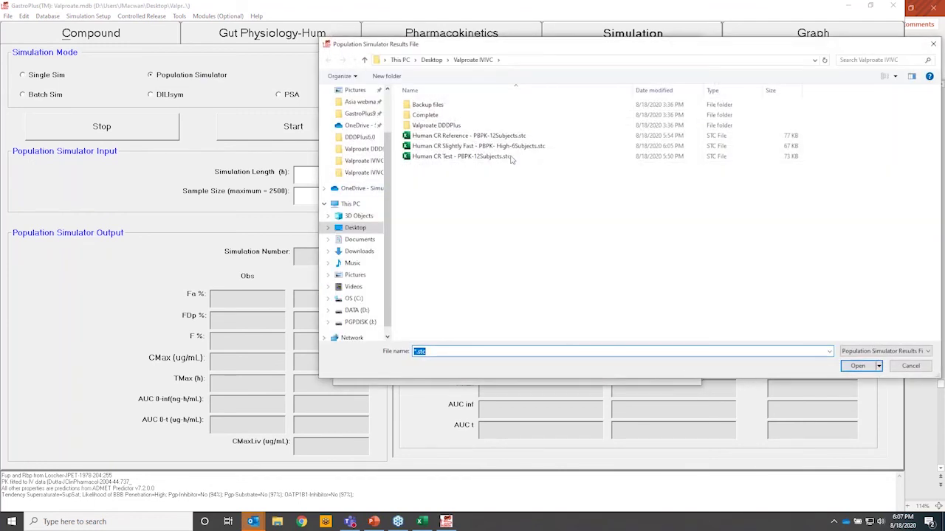
left_click(509, 147)
left_click(859, 367)
left_click(642, 375)
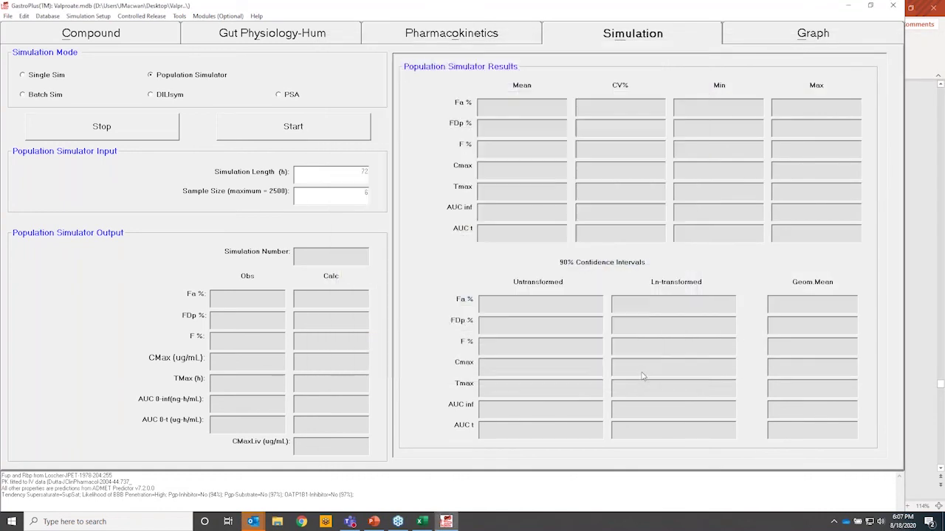
left_click(268, 291)
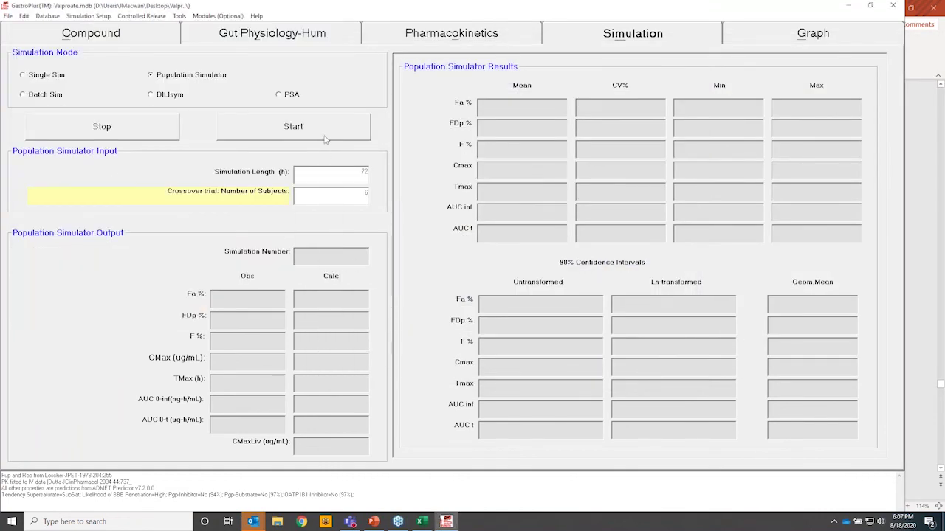
Run the 72 h crossover trial with 6 subjects, saving results under the proposed file name and accepting the user-defined ASF model.
left_click(324, 138)
left_click(546, 350)
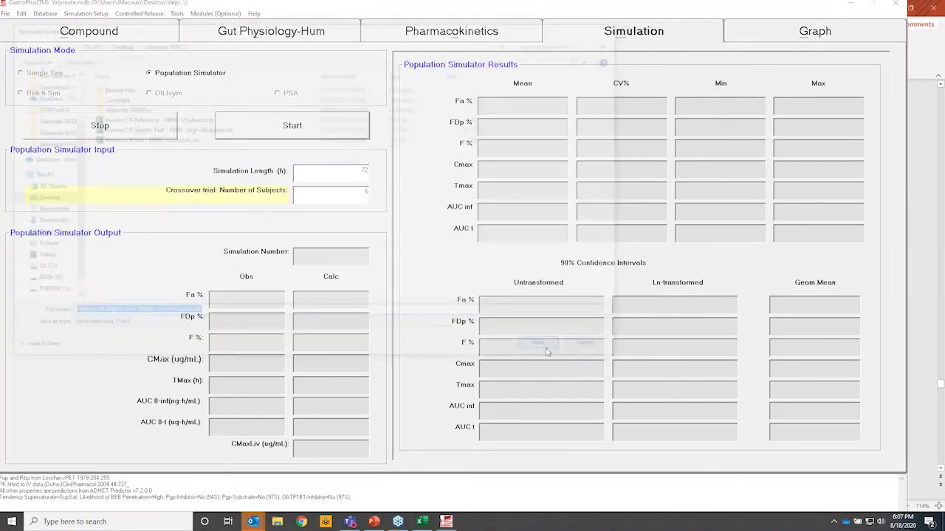
left_click(509, 300)
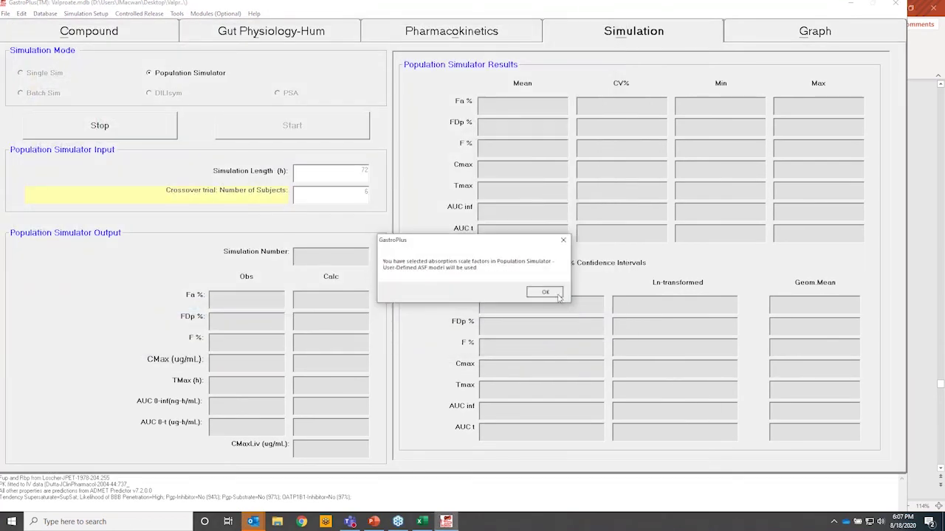
left_click(558, 294)
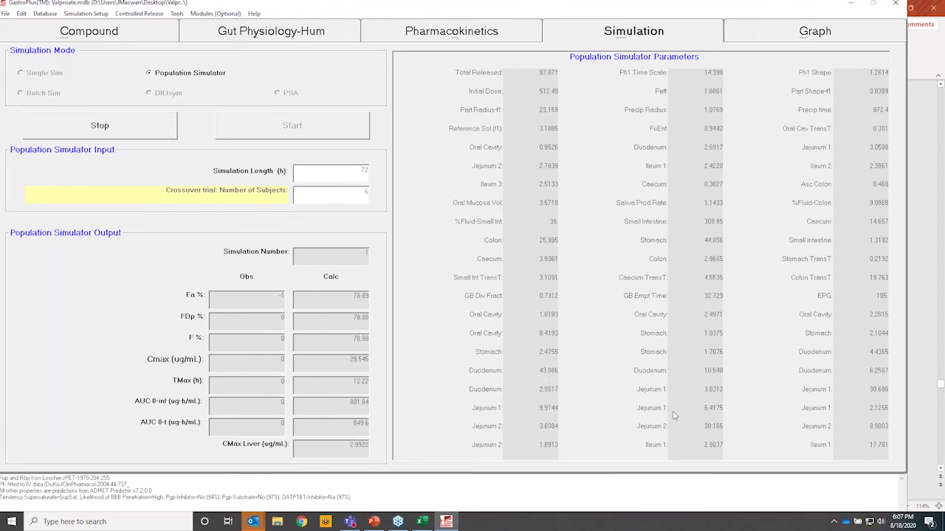
Switch to the PowerPoint lecture, present the Summary slide (slide 55), and end the slide show.
left_click(375, 522)
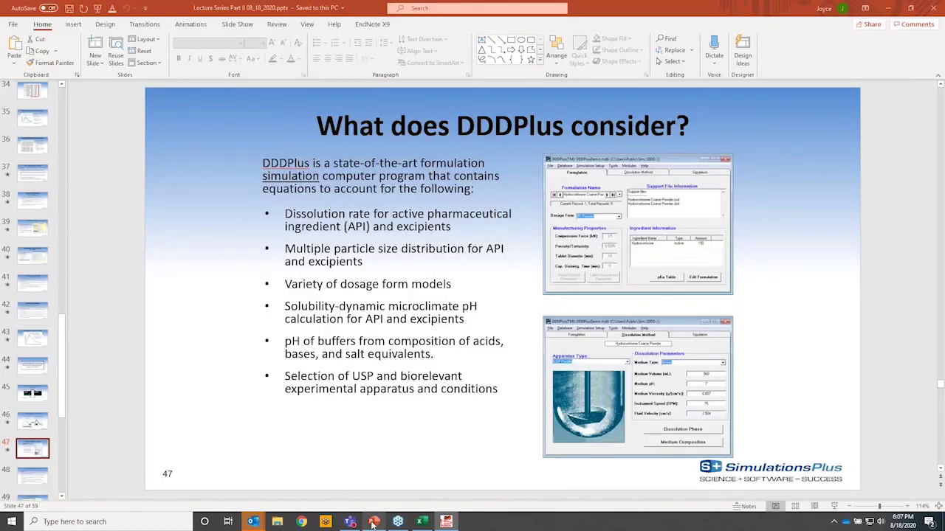
scroll(33, 478, "down", 5)
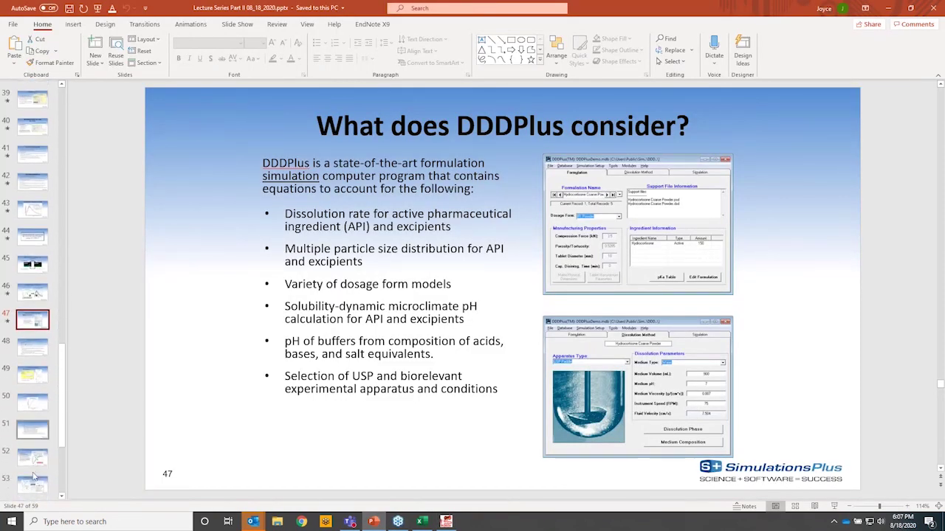
left_click(34, 405)
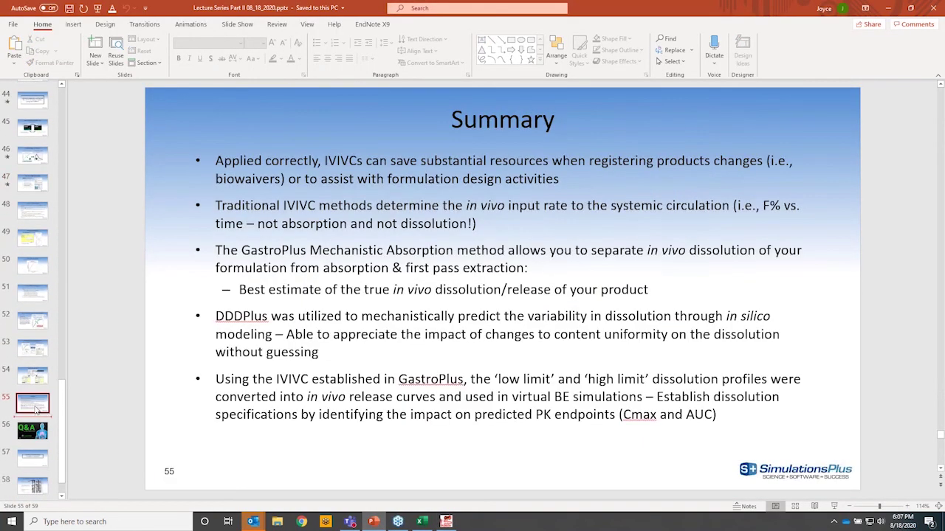
key("shift+F5")
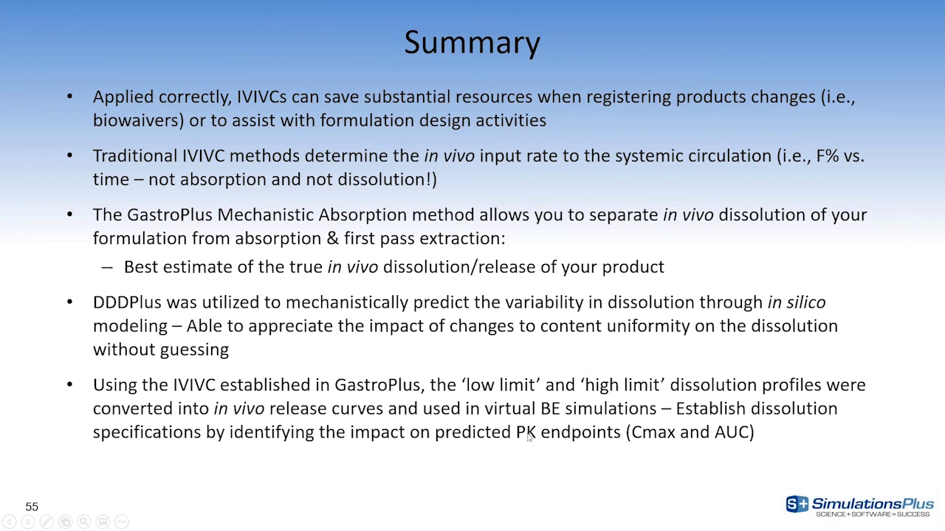
key("Escape")
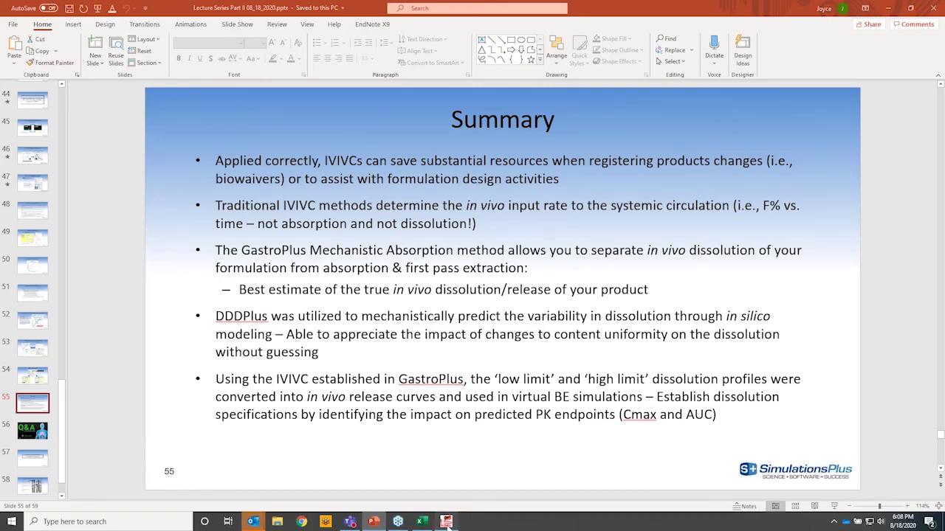
Switch back to GastroPlus, plot the low- and high-limit crossover population results together, and display their bioequivalence statistics on the plot.
left_click(446, 522)
left_click(764, 41)
left_click(94, 79)
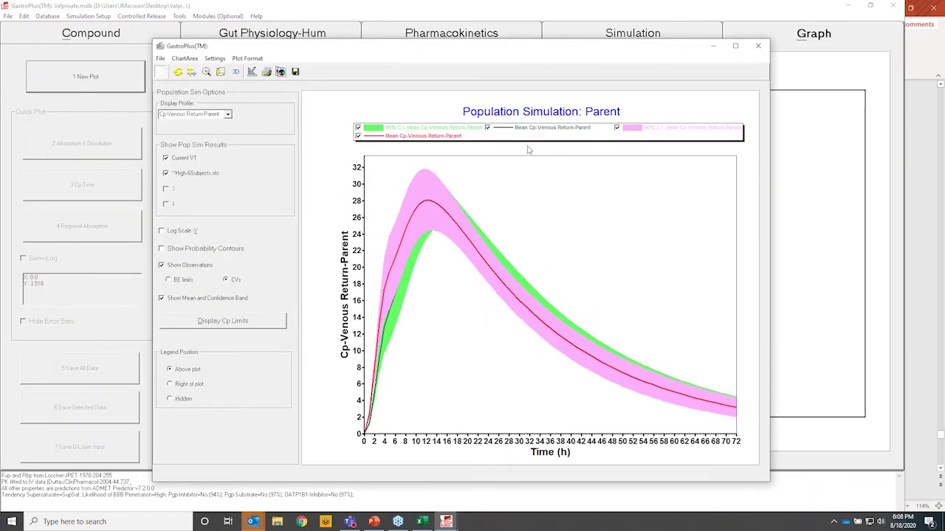
right_click(530, 151)
left_click(578, 244)
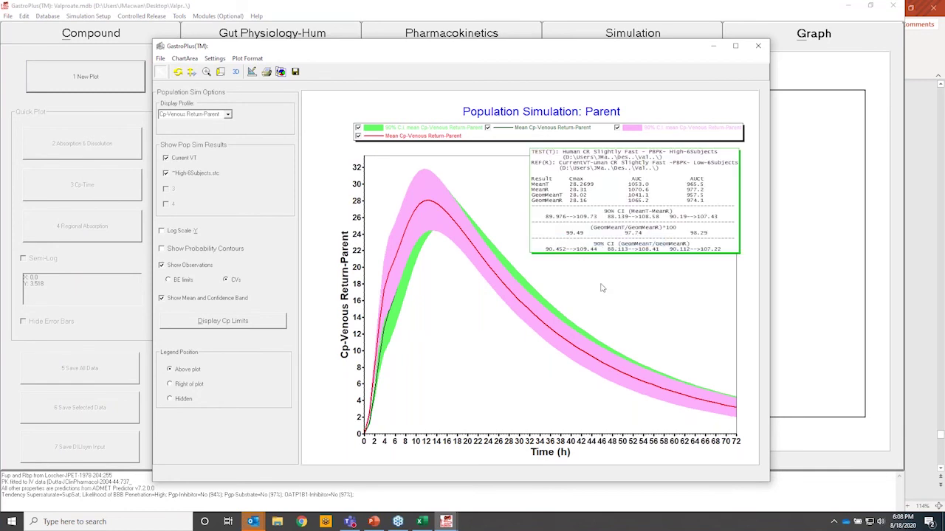
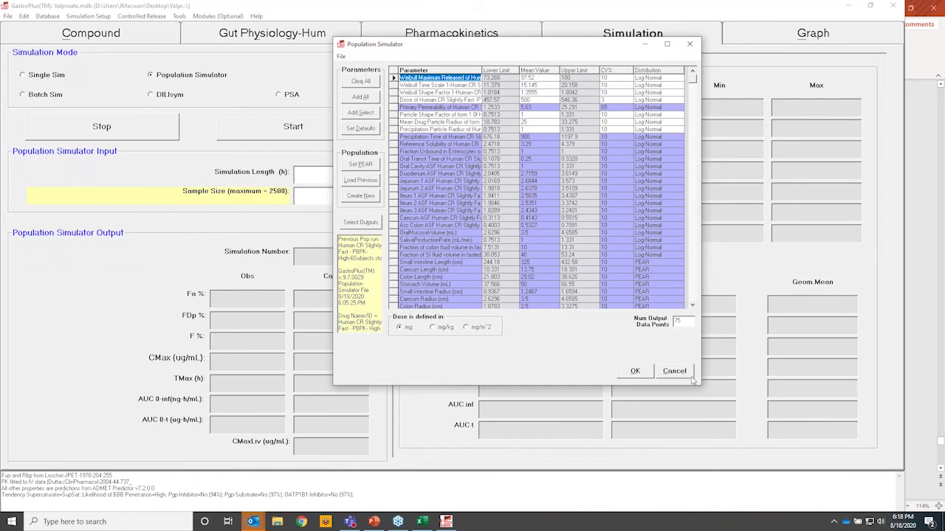
Cancel the previously loaded population setup and reopen the Population Simulator with a fresh parameter list.
left_click(668, 371)
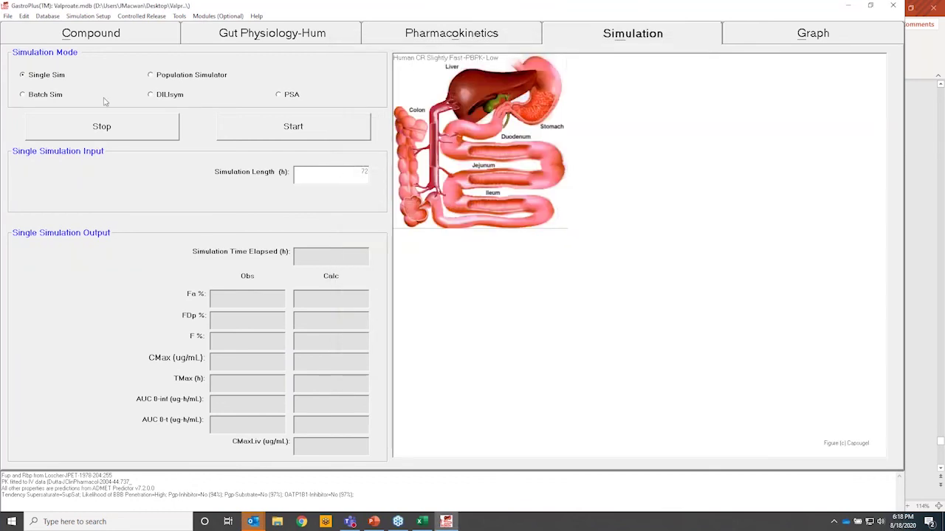
left_click(293, 127)
left_click(600, 352)
left_click(137, 126)
left_click(207, 77)
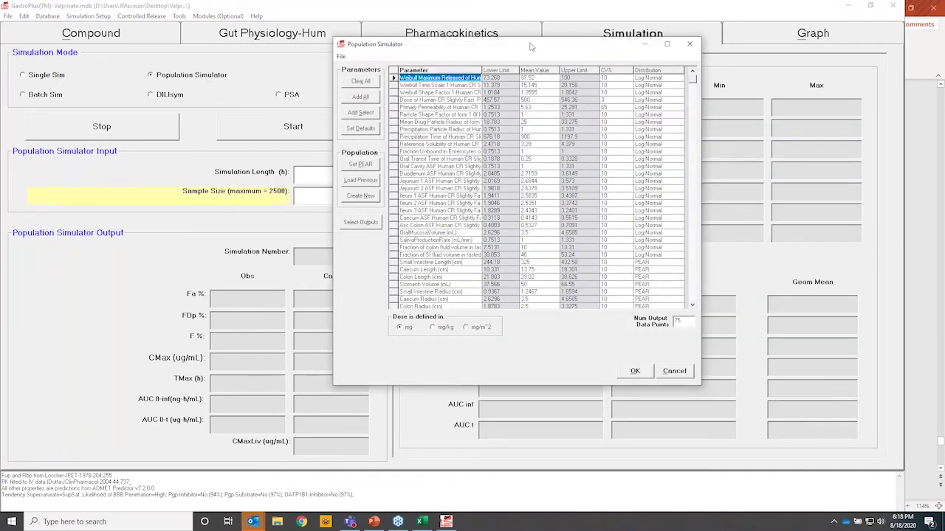
left_click_drag(540, 46, 489, 48)
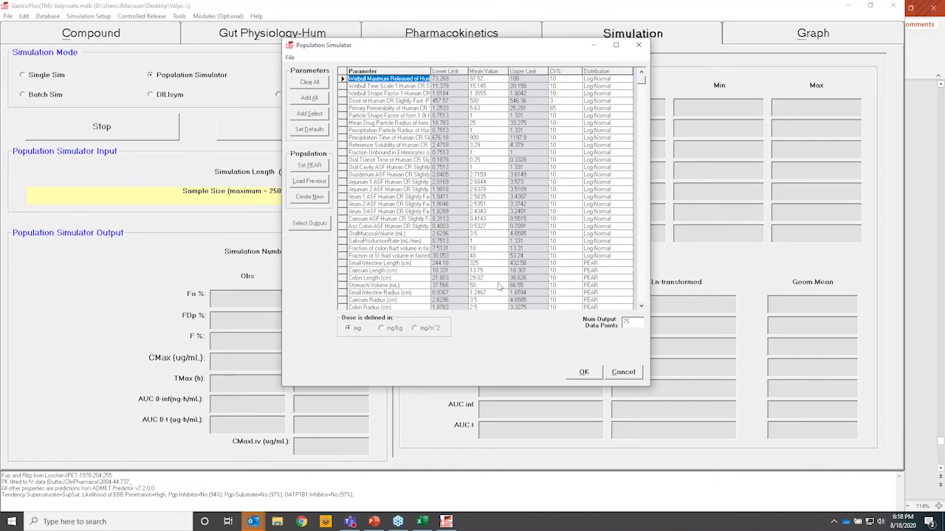
Exclude the ACAT volume parameters %Fluid-Colon, %Fluid-Small Int and Stomach from the parameters varied in the population simulation.
left_click(314, 116)
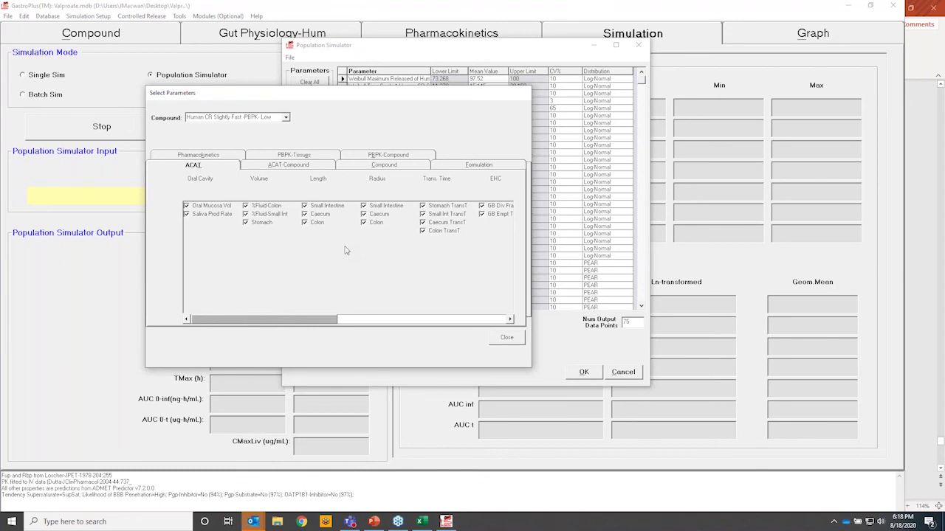
left_click(268, 207)
left_click(266, 215)
left_click(264, 224)
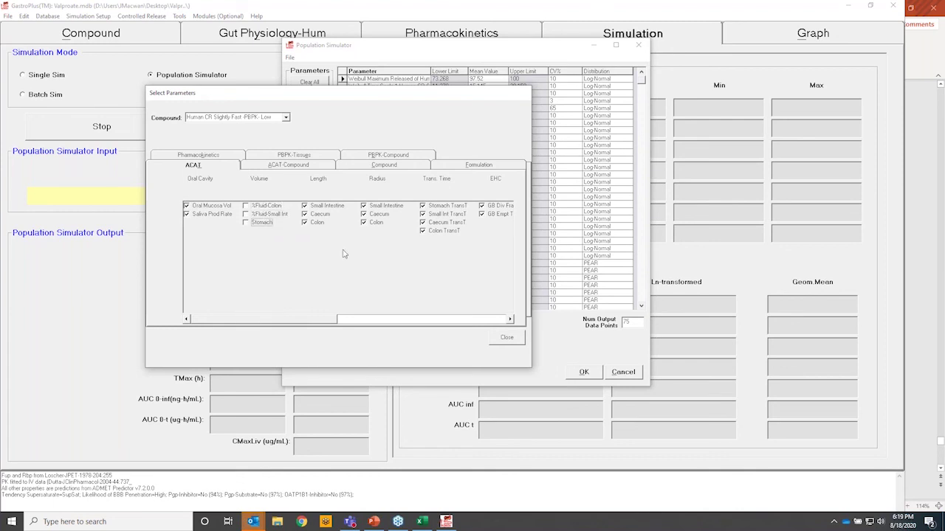
Exclude the stomach, small intestine, caecum and colon transit times from the varied ACAT parameters, then recheck the selection and close it.
left_click(422, 206)
left_click(423, 214)
left_click(423, 222)
left_click(423, 231)
left_click_drag(325, 319, 361, 319)
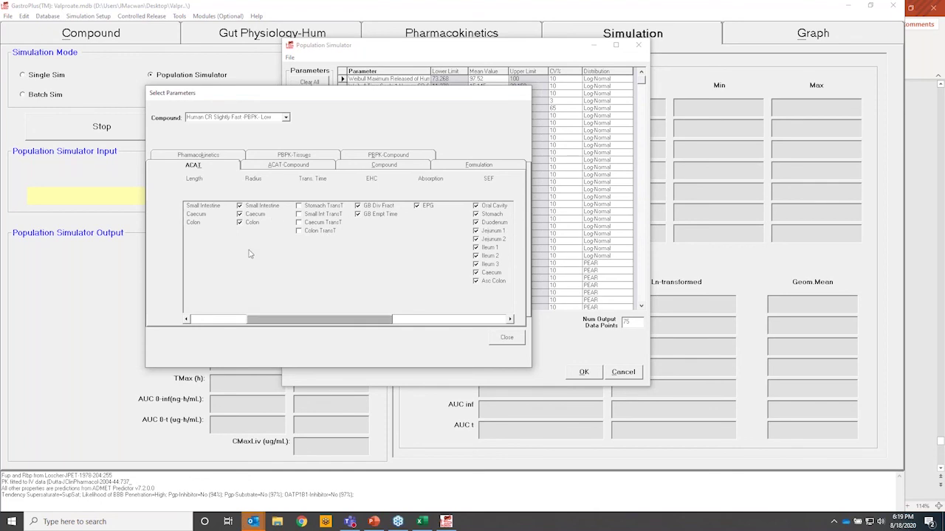
scroll(265, 264, "left", 3)
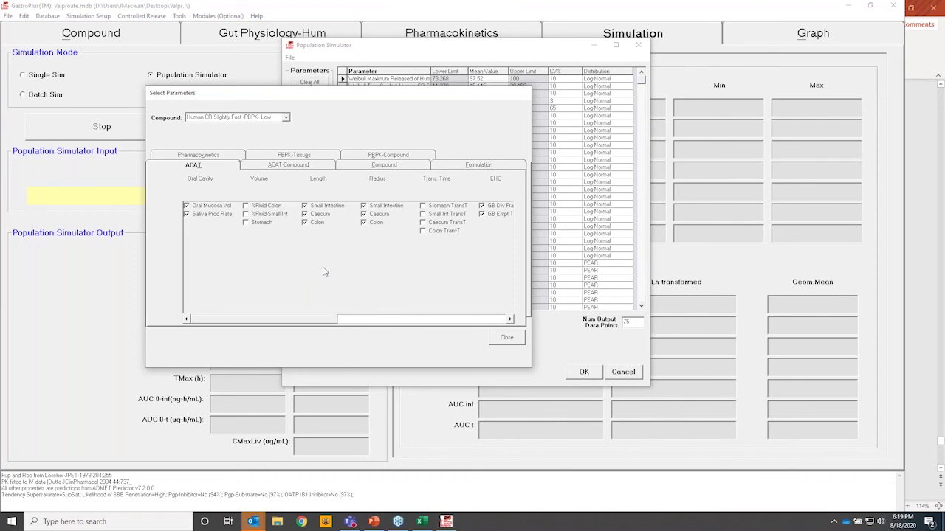
left_click(507, 338)
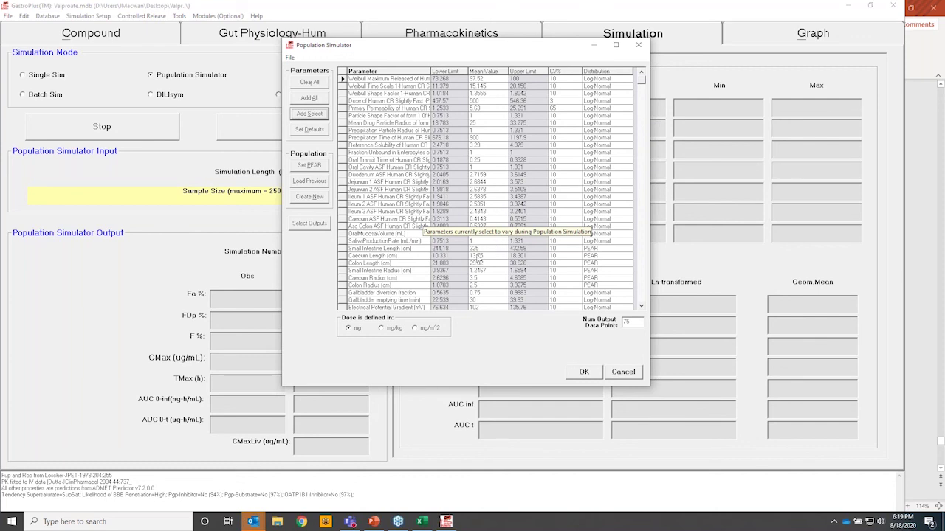
left_click(321, 116)
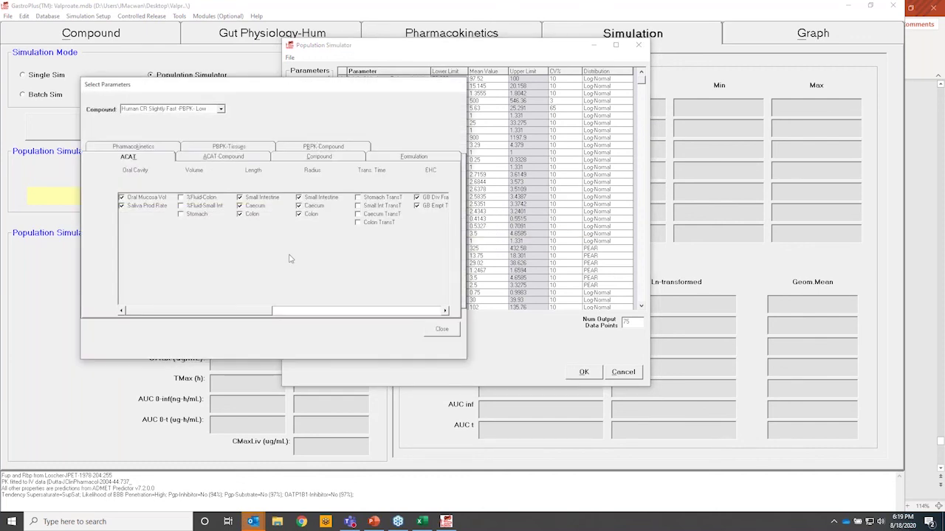
left_click(442, 329)
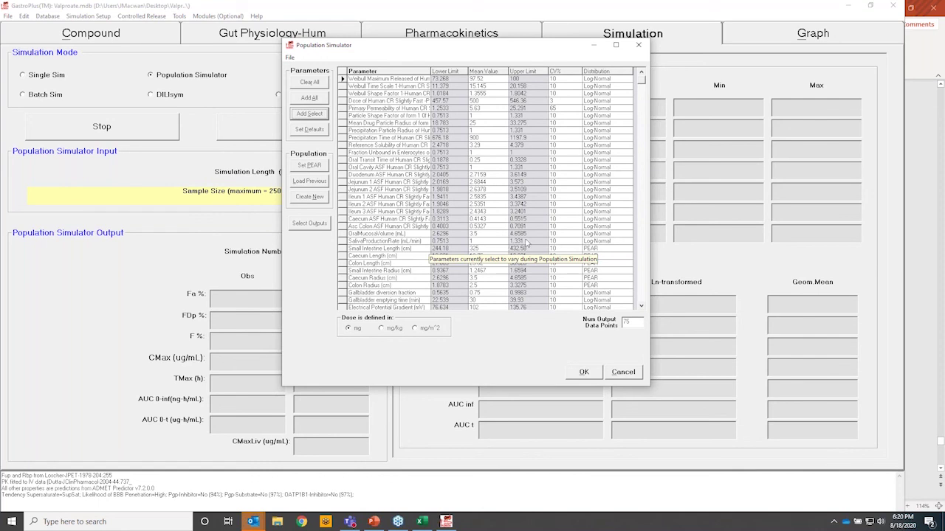
Open the result file Human CR Test - PBPK-12Subjects.stc from the desktop's Valproate IVIVC folder in Excel.
left_click(278, 522)
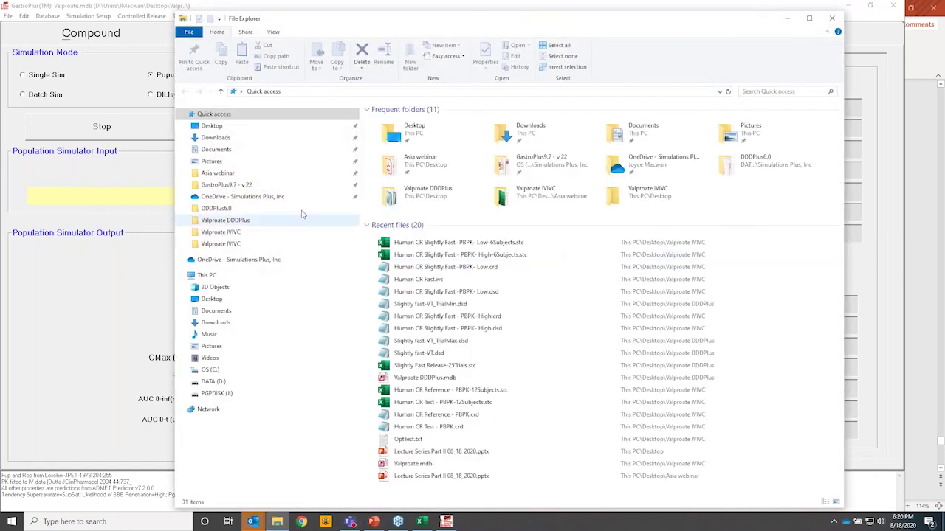
left_click(221, 126)
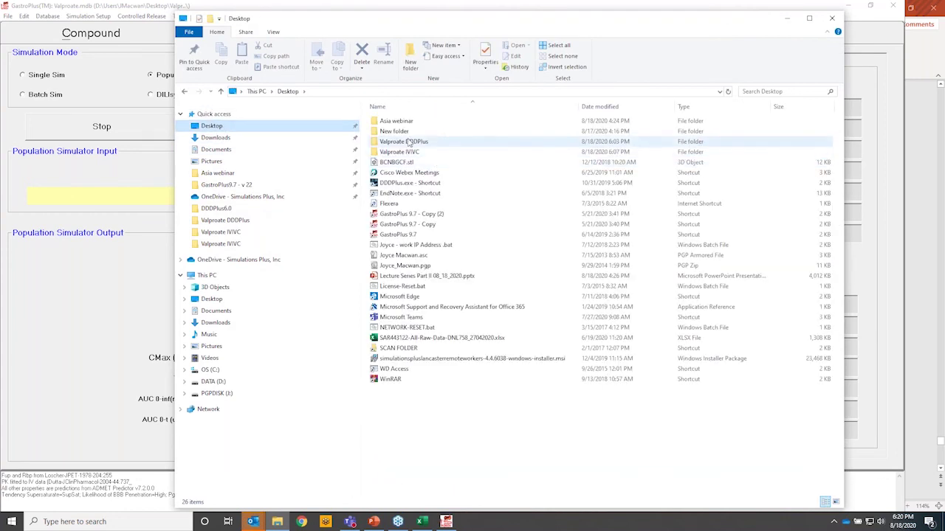
double_click(412, 151)
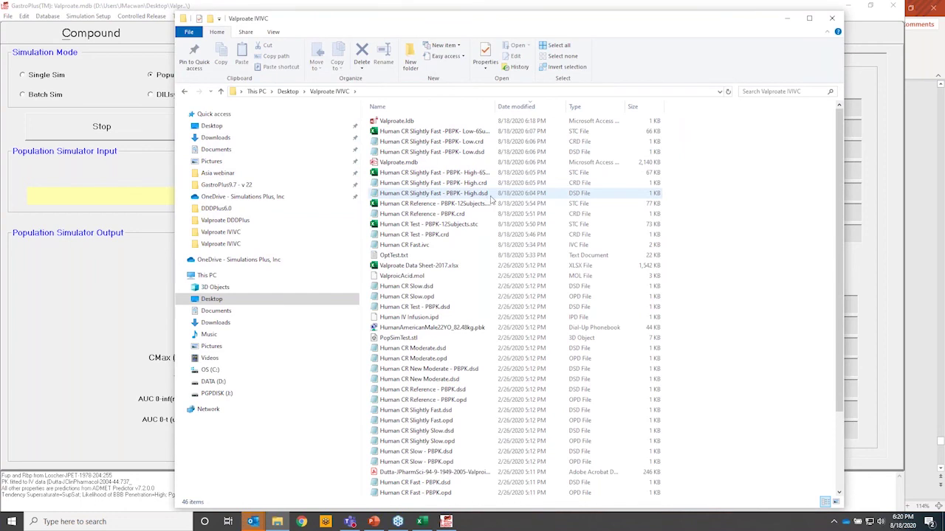
left_click(479, 224)
key("alt+Tab")
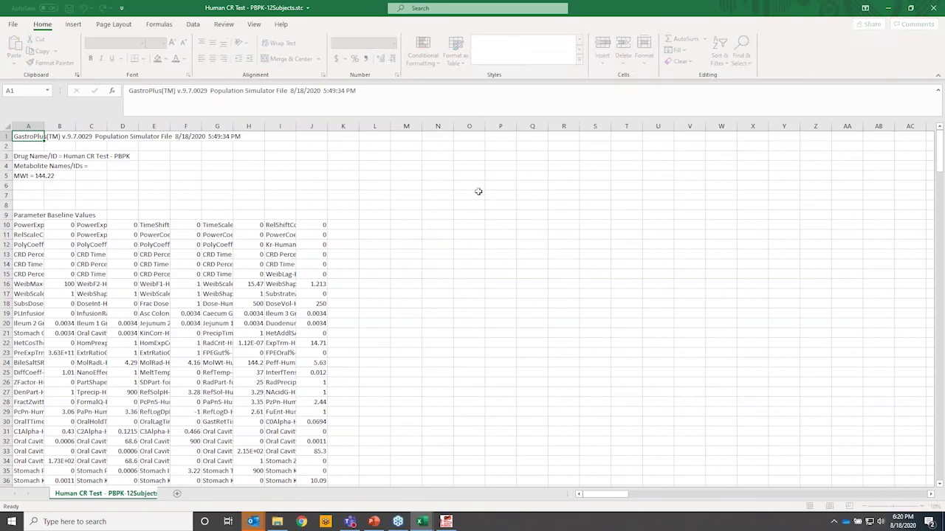
left_click(524, 226)
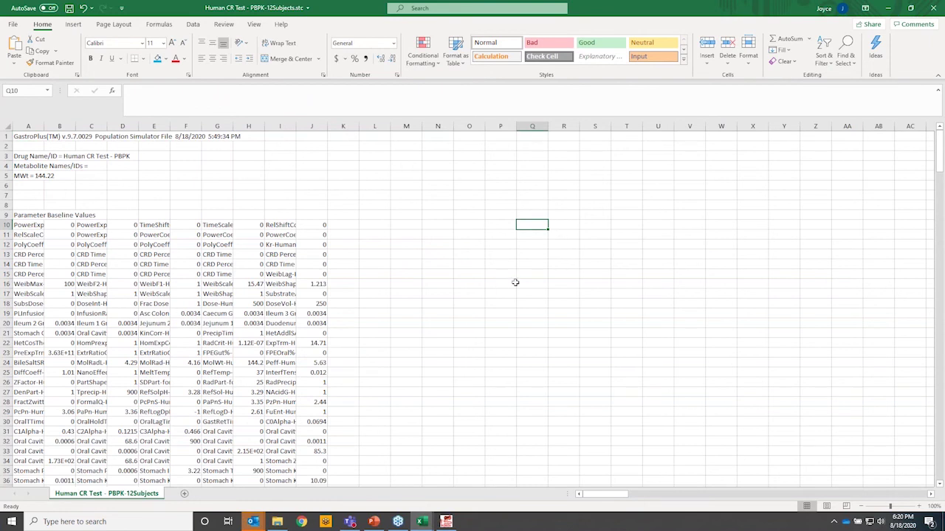
Examine the Parameter Baseline Values section of the population simulation file.
scroll(547, 281, "down", 3)
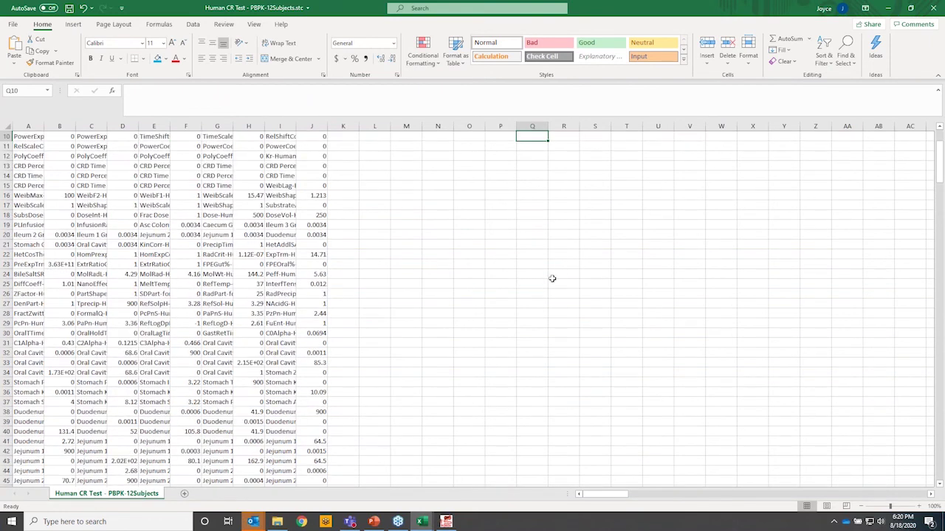
scroll(553, 278, "up", 3)
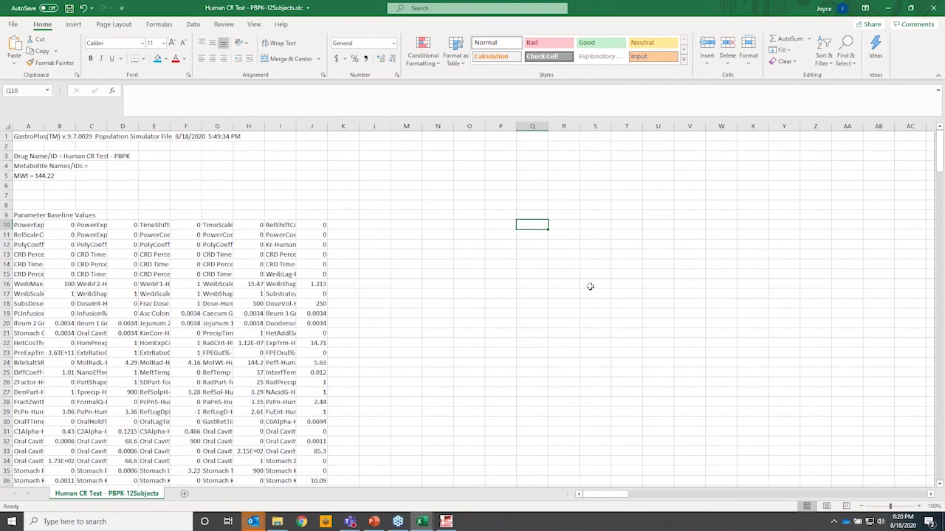
left_click(30, 225)
left_click_drag(52, 234, 313, 462)
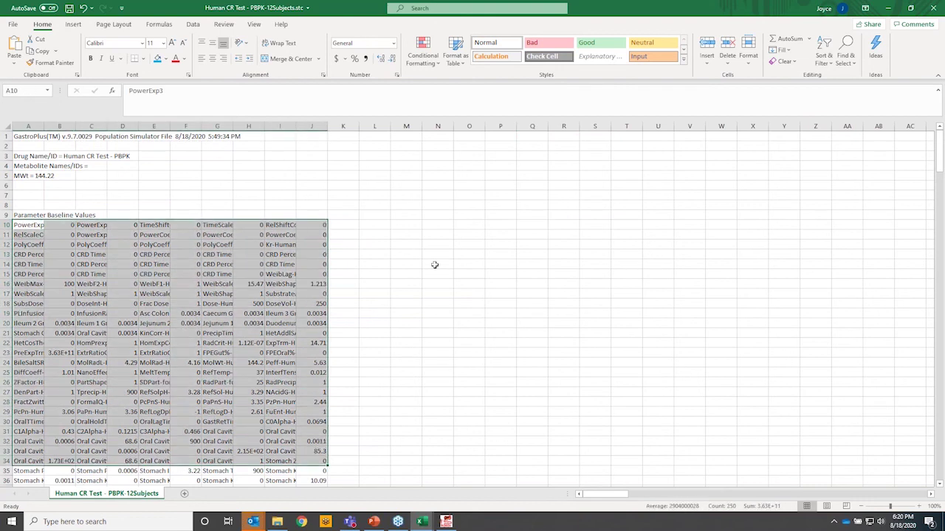
scroll(434, 265, "down", 5)
scroll(428, 258, "up", 5)
scroll(426, 259, "down", 14)
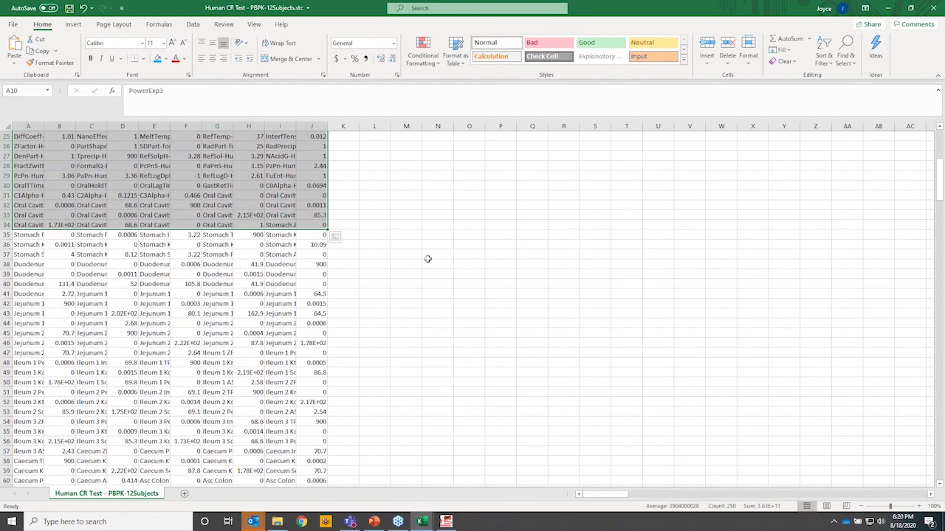
Examine the Subject parameters and results table and the individual subject sampled Cp-Time data for the 12 subjects.
scroll(459, 258, "down", 20)
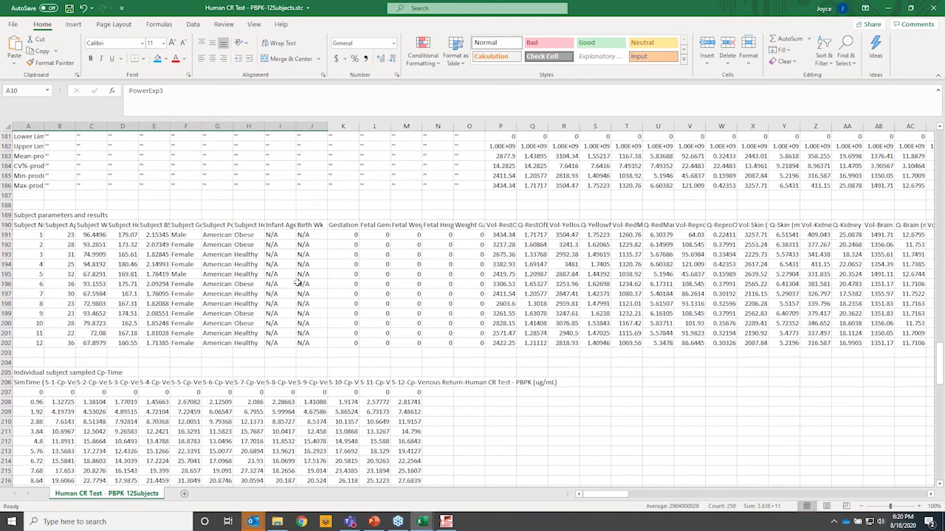
scroll(169, 339, "down", 8)
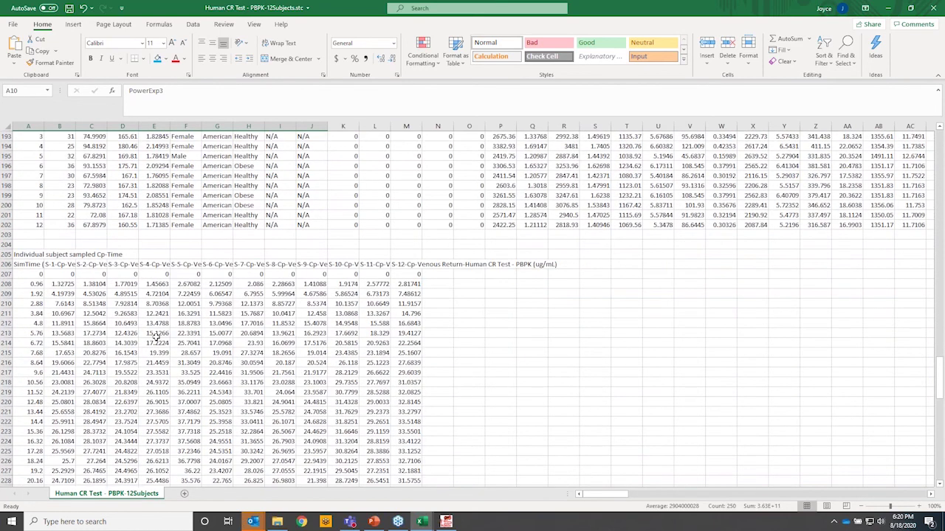
scroll(206, 384, "up", 8)
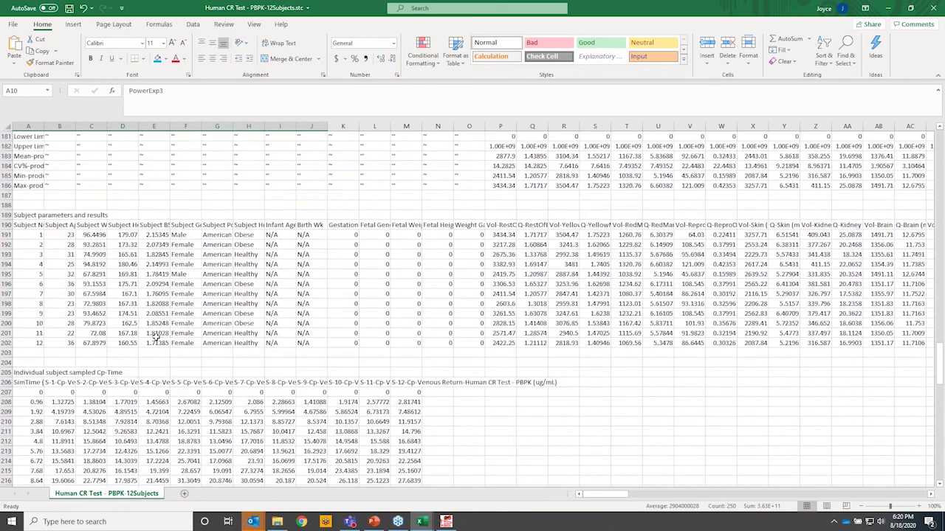
left_click(26, 215)
left_click(153, 214)
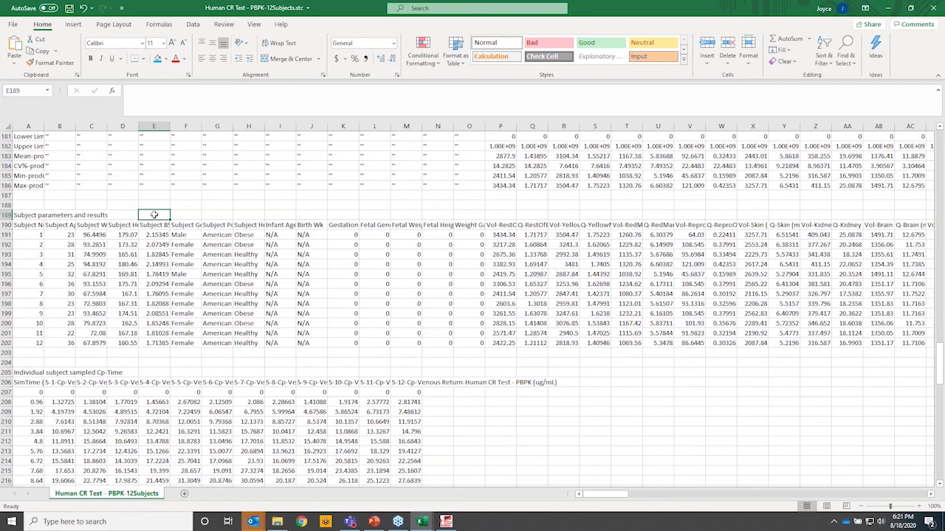
left_click(177, 285)
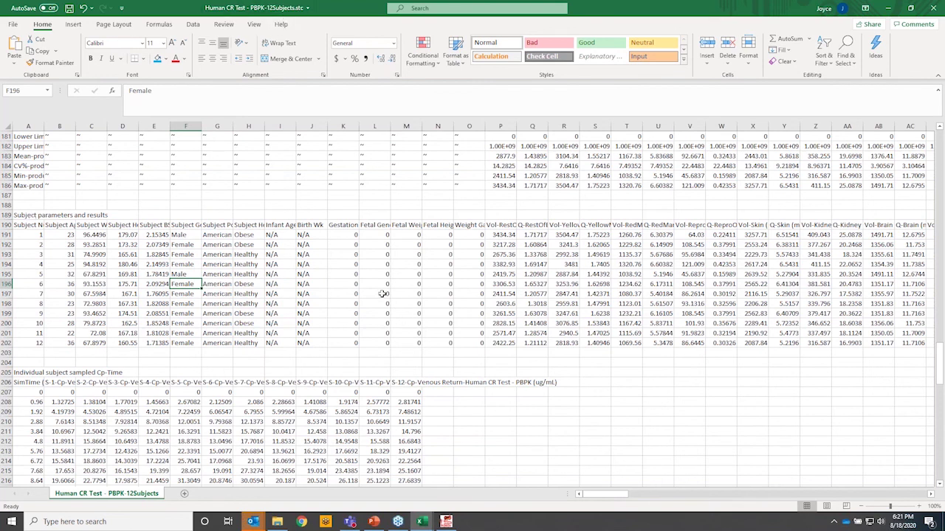
left_click(27, 215)
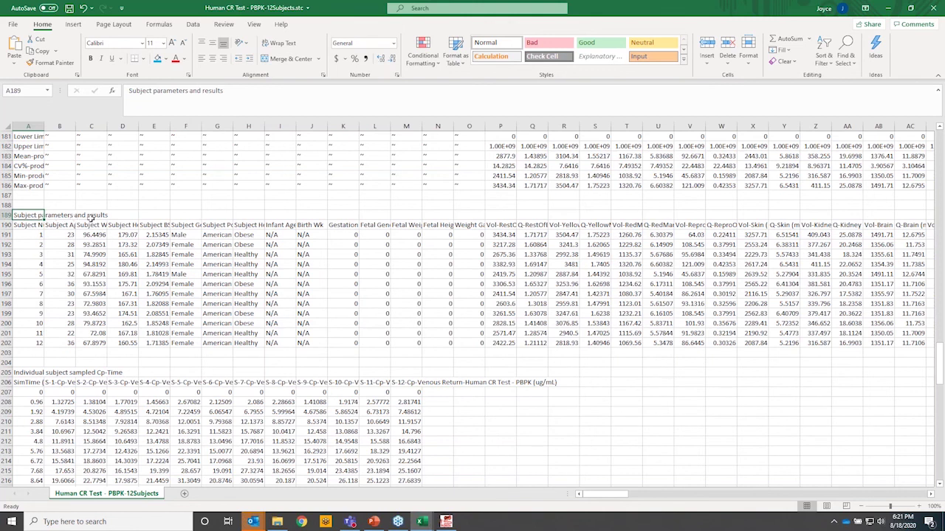
left_click(93, 216)
Review the gut, transit time and tissue parameter columns sampled for each subject across the results table.
left_click(930, 494)
left_click_drag(930, 494, 930, 495)
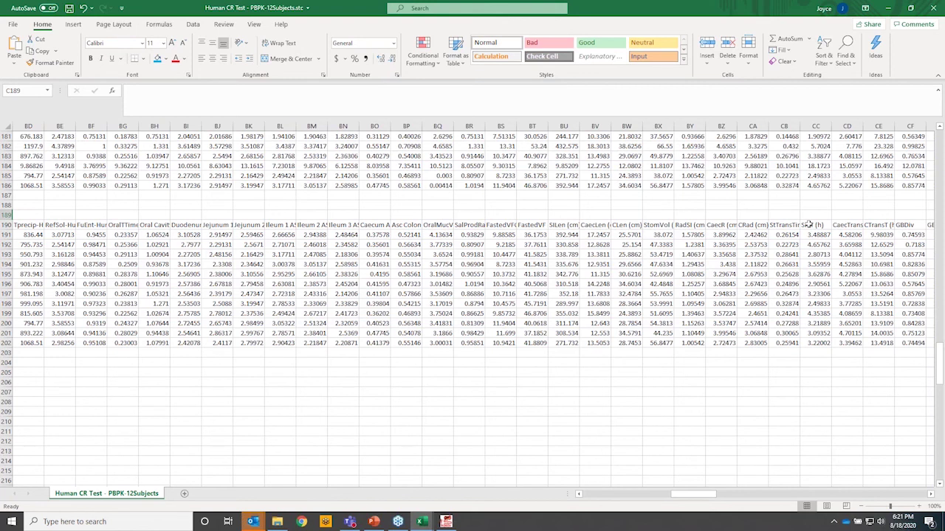
left_click(656, 383)
left_click_drag(609, 507, 599, 496)
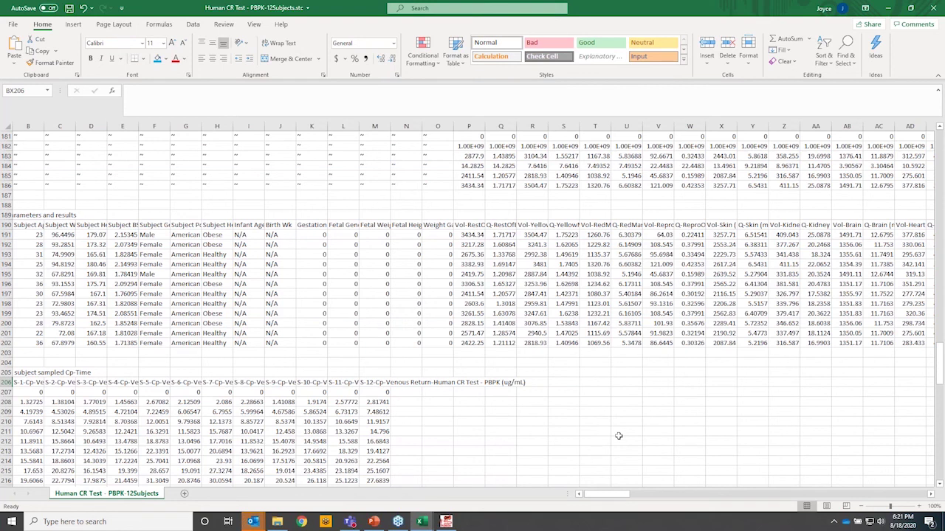
left_click(784, 353)
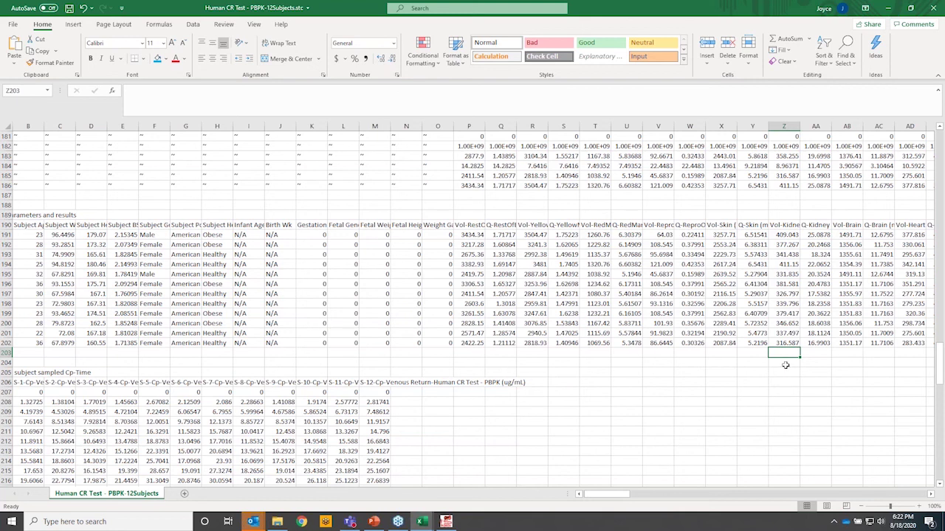
left_click(756, 372)
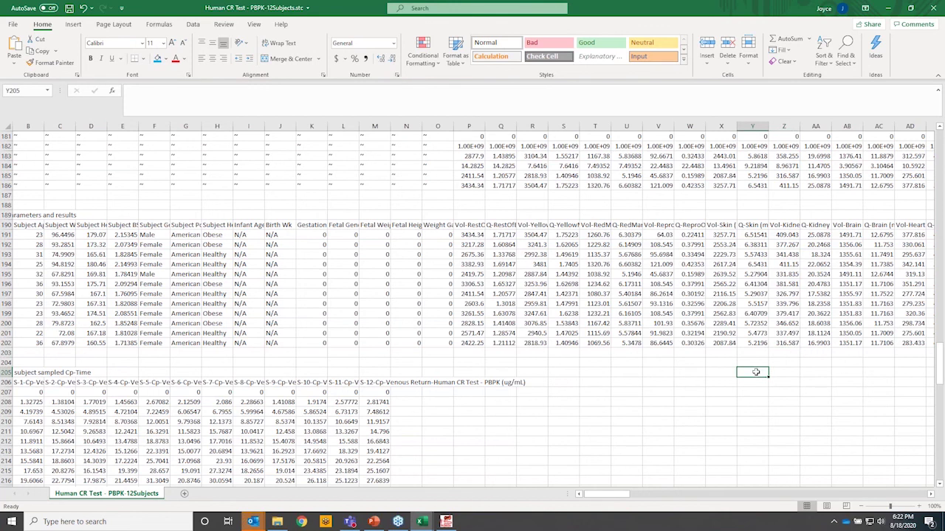
left_click(681, 401)
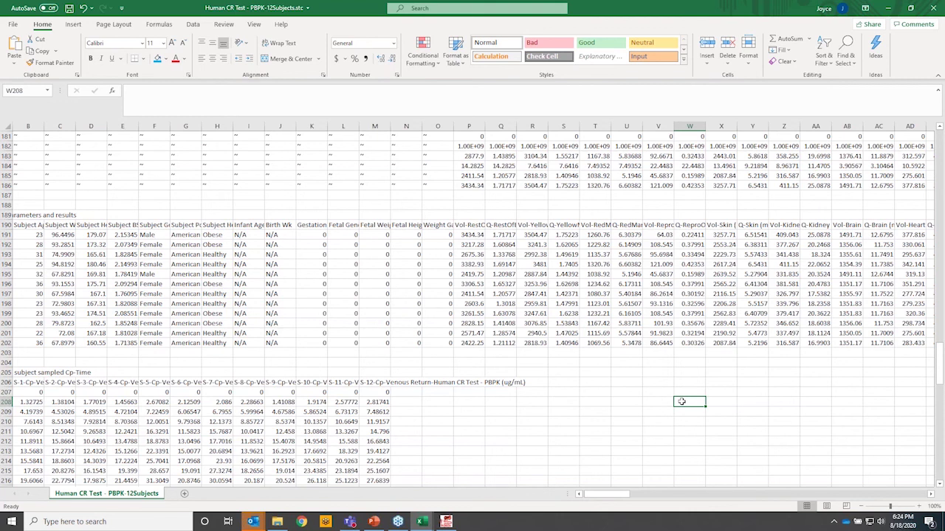
Launch DDDPlus and open the Hydrocortisone Coarse Powder formulation's composition for editing.
left_click(11, 522)
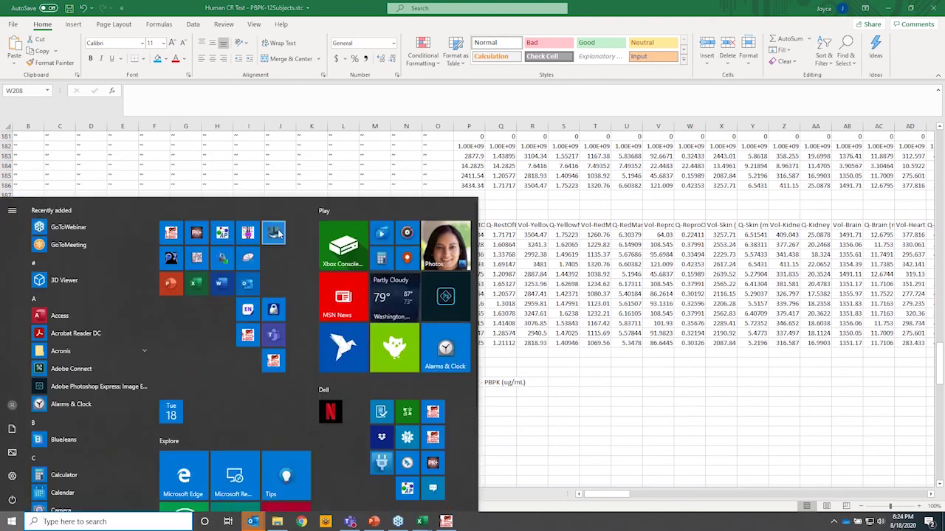
left_click(274, 233)
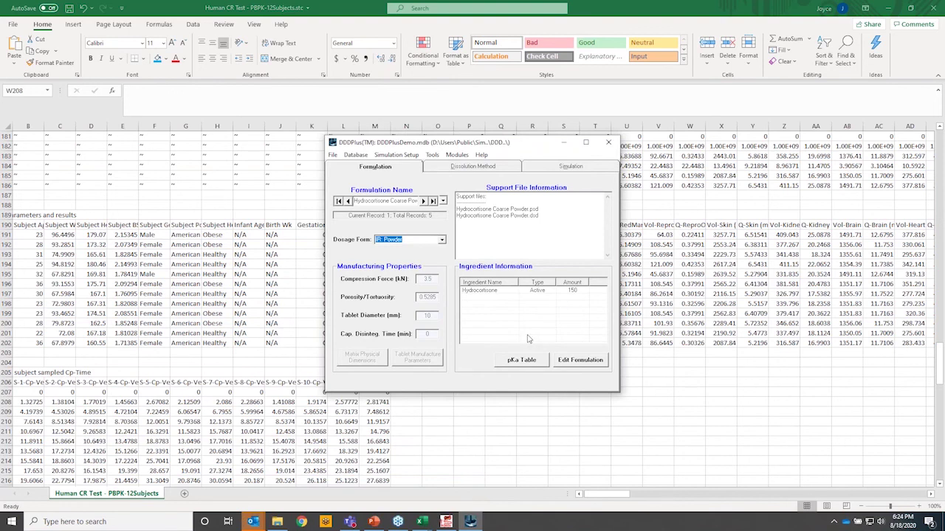
left_click(575, 362)
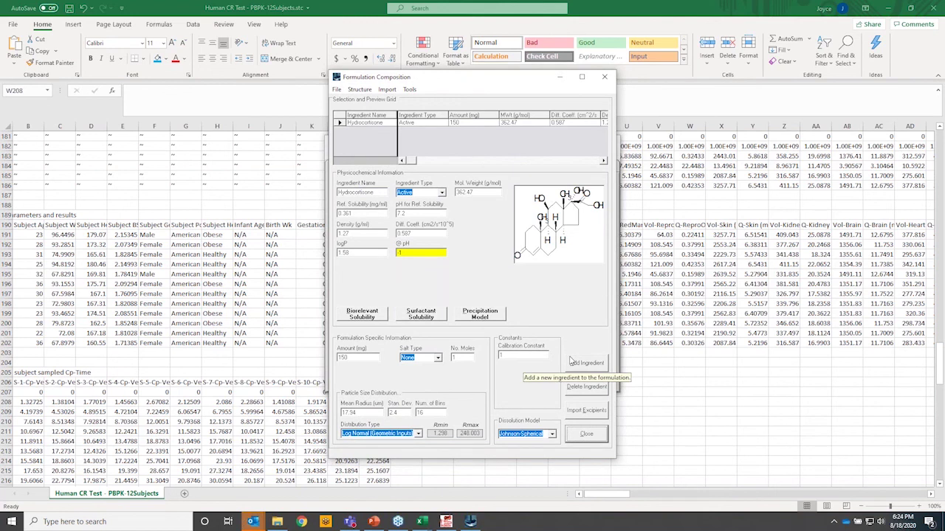
Look through the available excipients at Sorbitol without importing any, and add a new blank ingredient to the formulation.
left_click(586, 410)
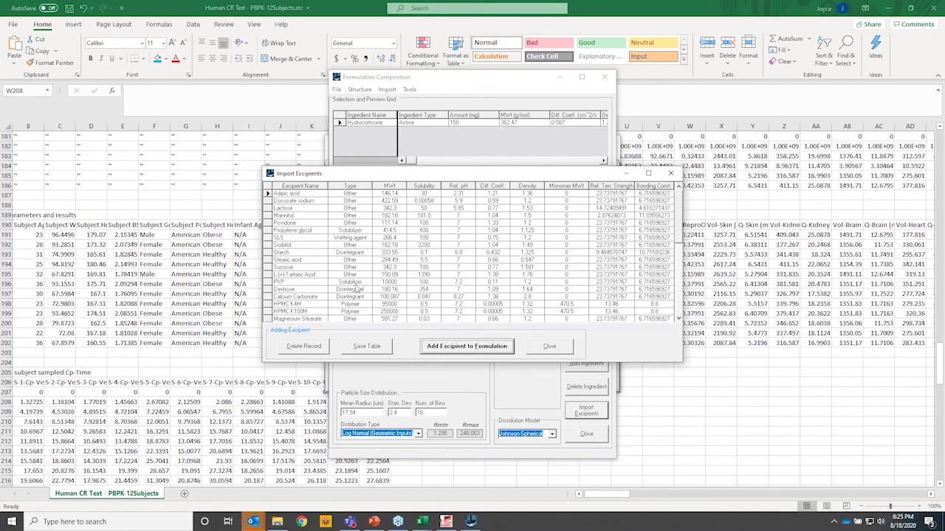
left_click(304, 246)
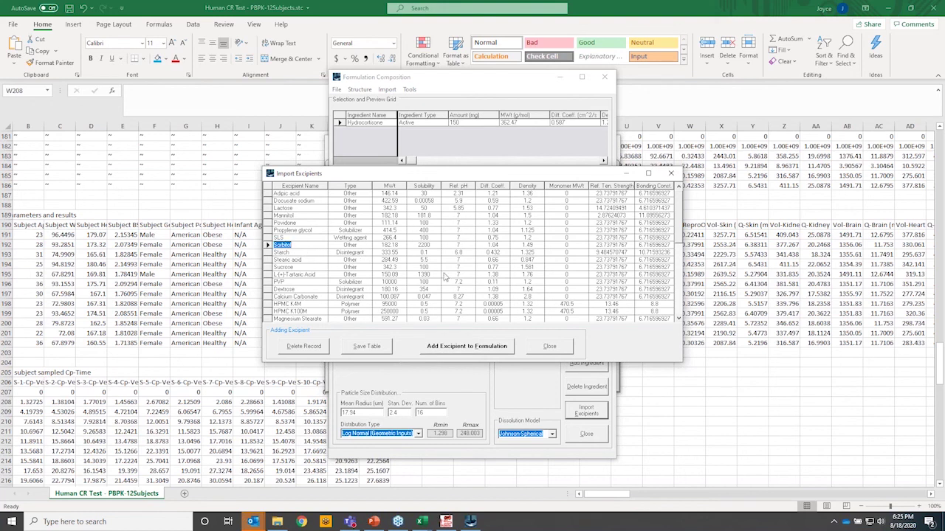
left_click(546, 348)
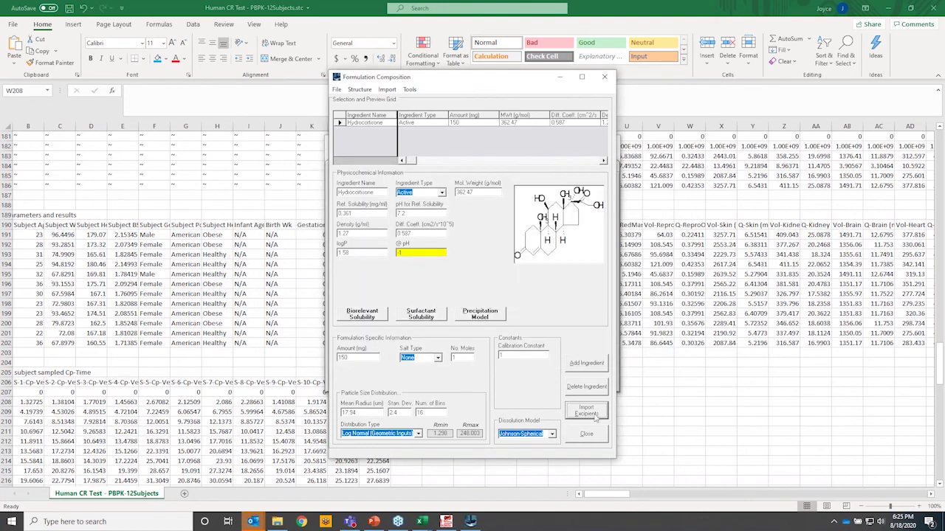
left_click(587, 363)
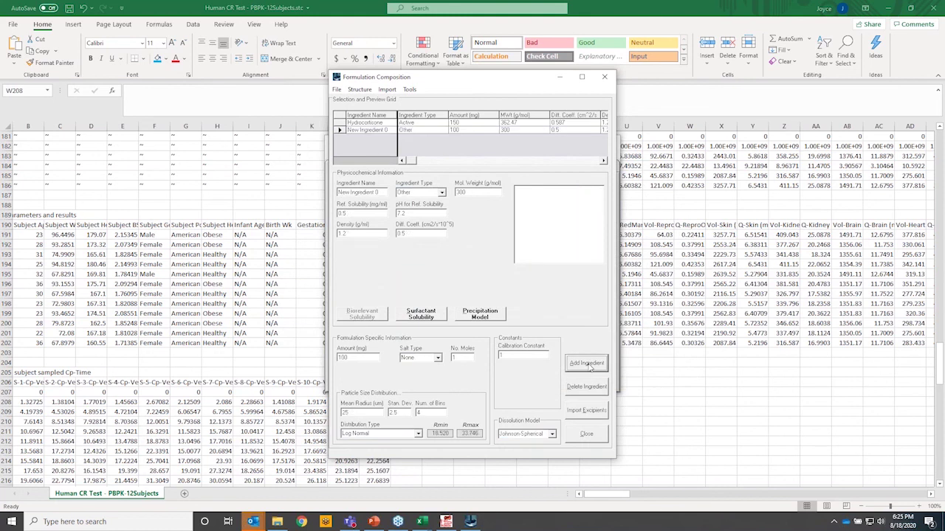